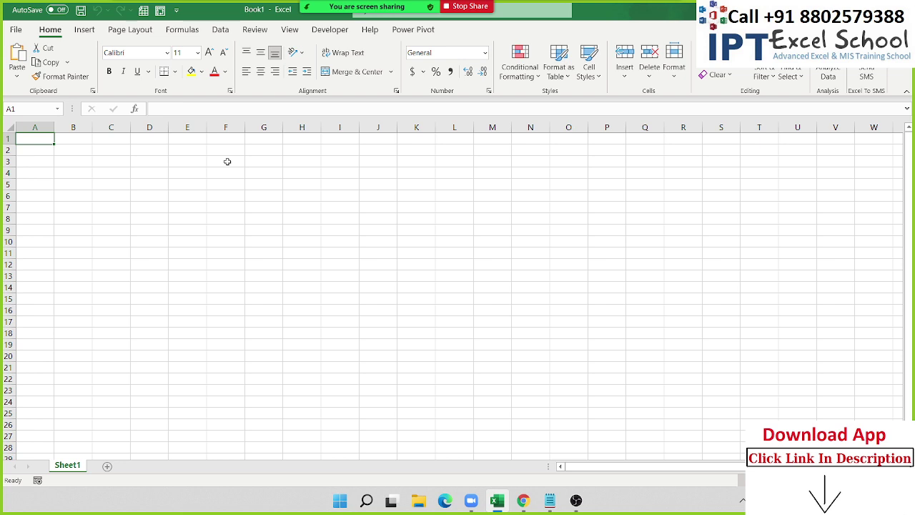
# Step: Select cells B2 and A1, then look at participant options in Zoom's participants list
pyautogui.click(64, 153)
pyautogui.click(38, 137)
pyautogui.click(301, 14)
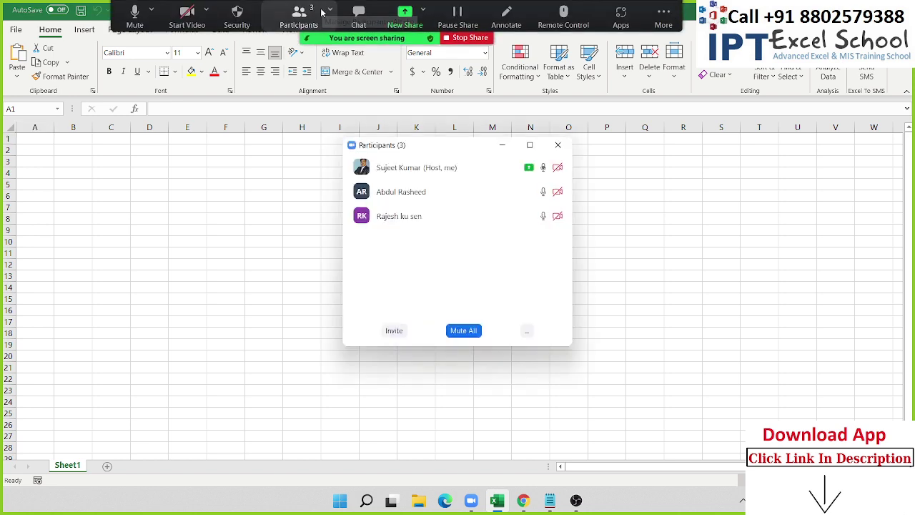
pyautogui.click(555, 217)
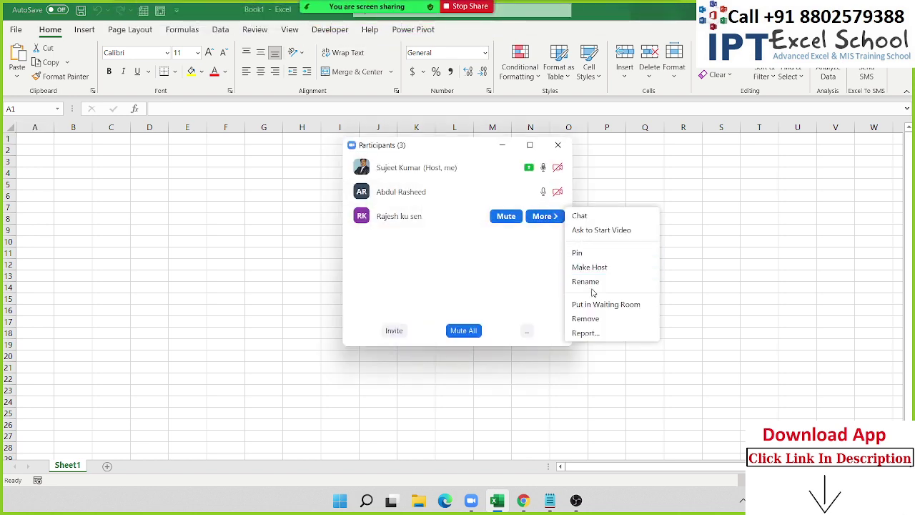
pyautogui.click(545, 191)
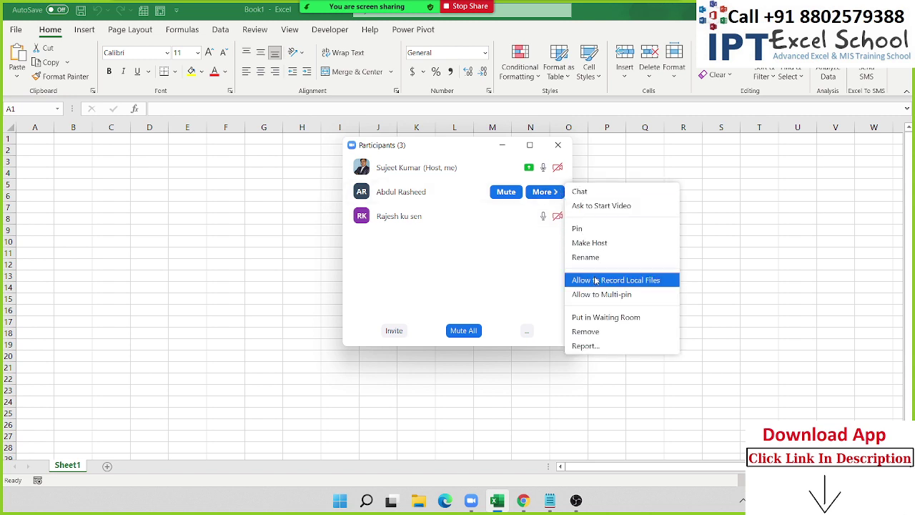
pyautogui.click(555, 148)
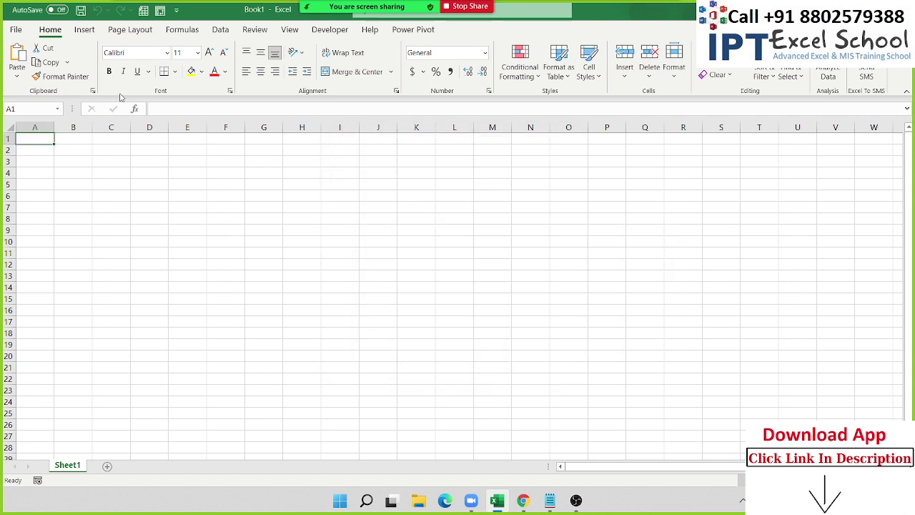
# Step: Acknowledge the recording notice, mute all participants, and close the participants list
pyautogui.click(303, 10)
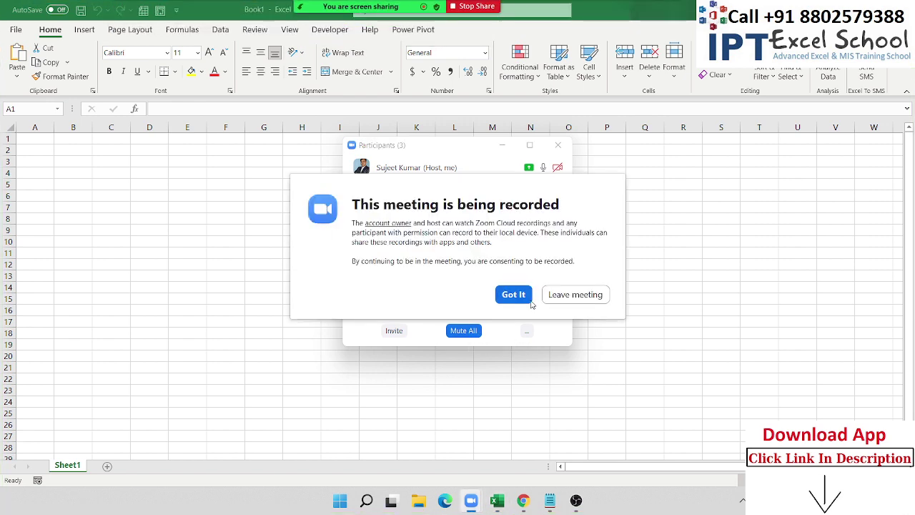
pyautogui.click(529, 296)
pyautogui.click(510, 286)
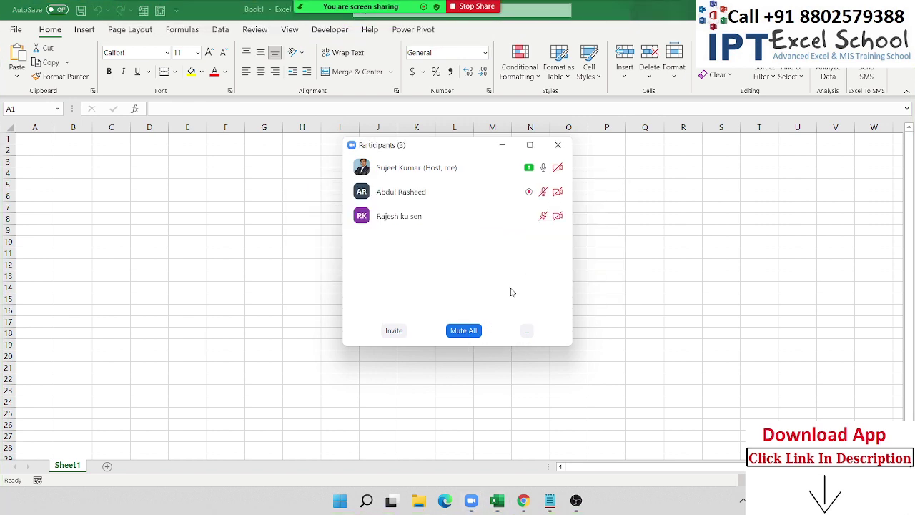
pyautogui.click(558, 145)
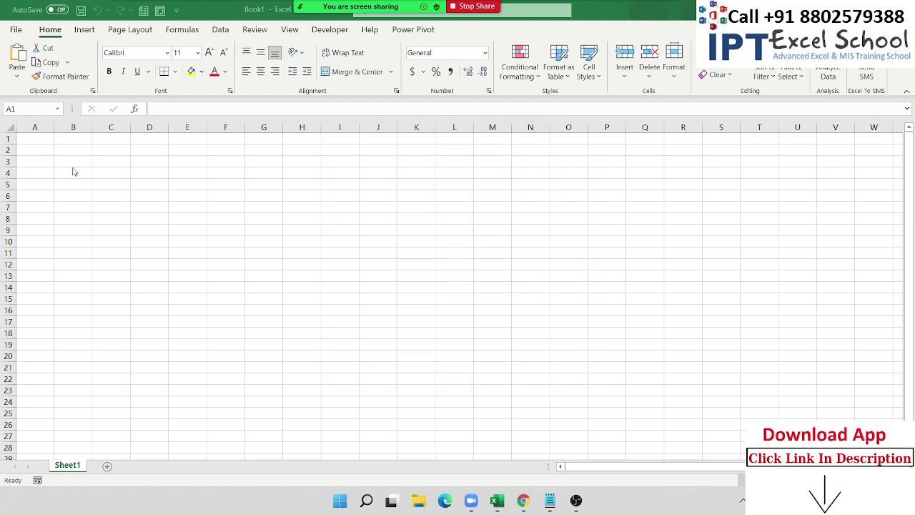
# Step: Start and cancel a PivotTable, add Sheet2, and bring up File's recent workbooks list
pyautogui.click(42, 142)
pyautogui.click(84, 29)
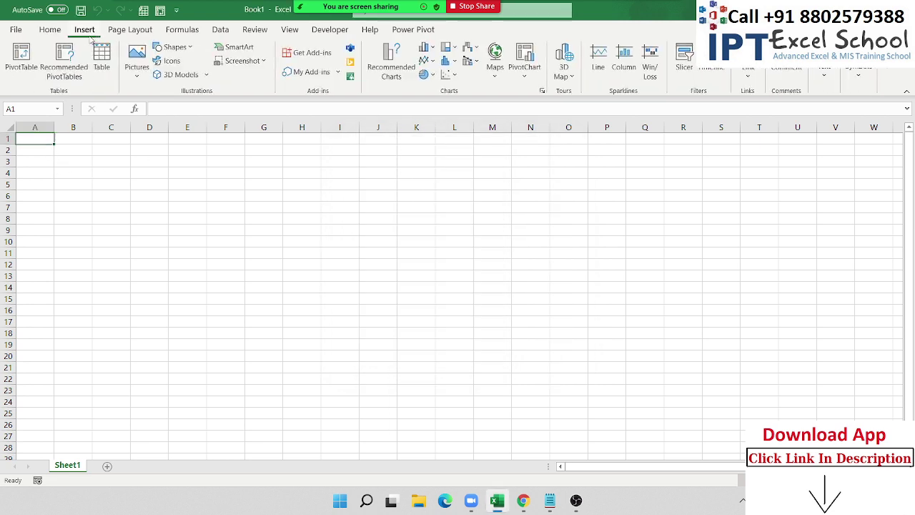
pyautogui.click(14, 67)
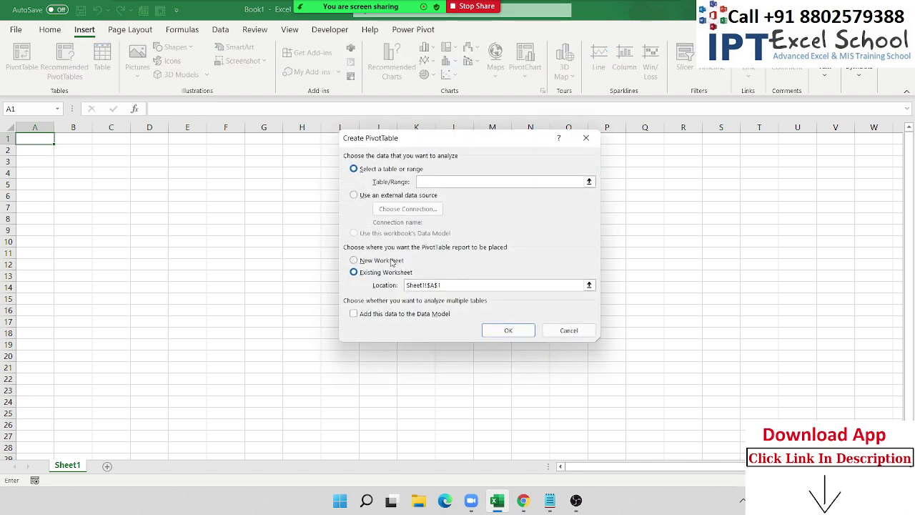
pyautogui.click(587, 138)
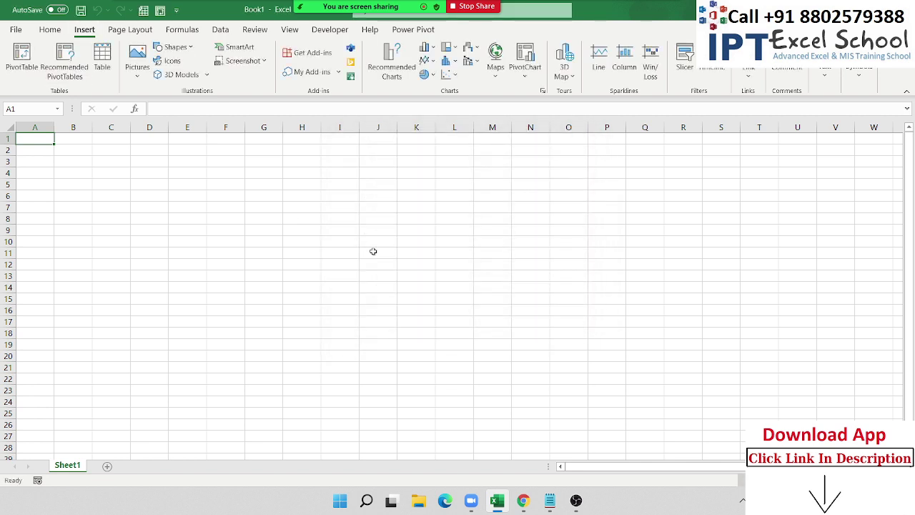
pyautogui.click(108, 466)
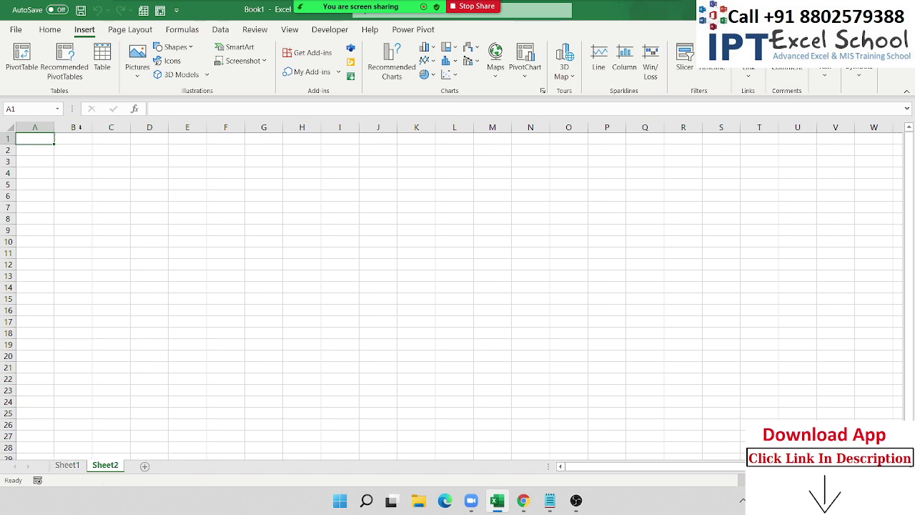
pyautogui.click(15, 30)
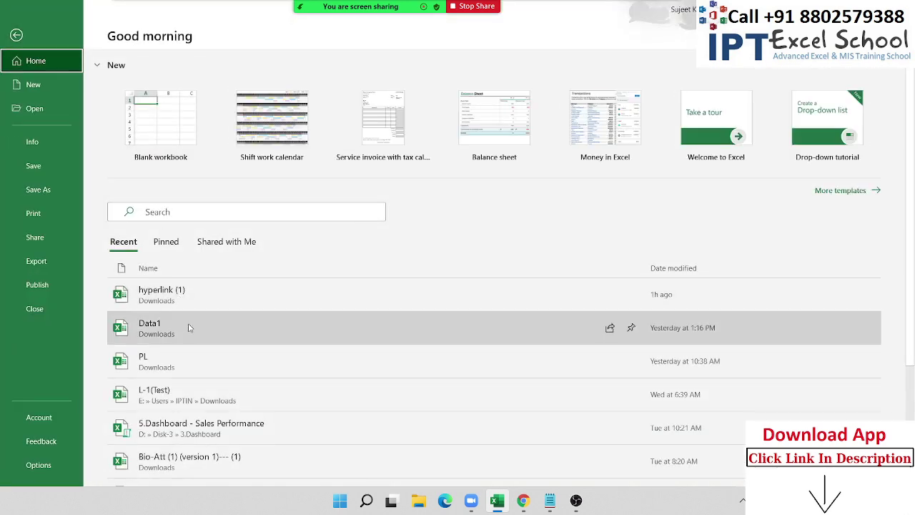
# Step: Open the Data1 workbook from recent files and delete its Sheet2
pyautogui.click(188, 318)
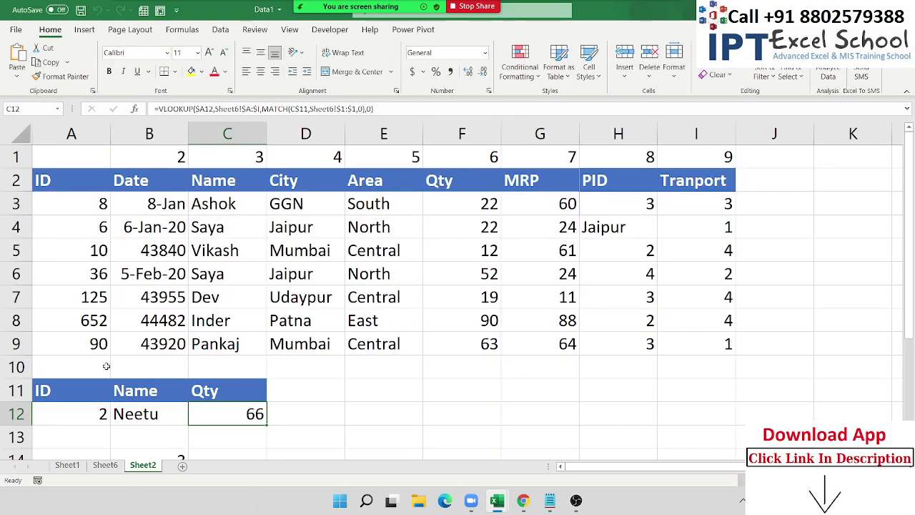
pyautogui.rightClick(153, 466)
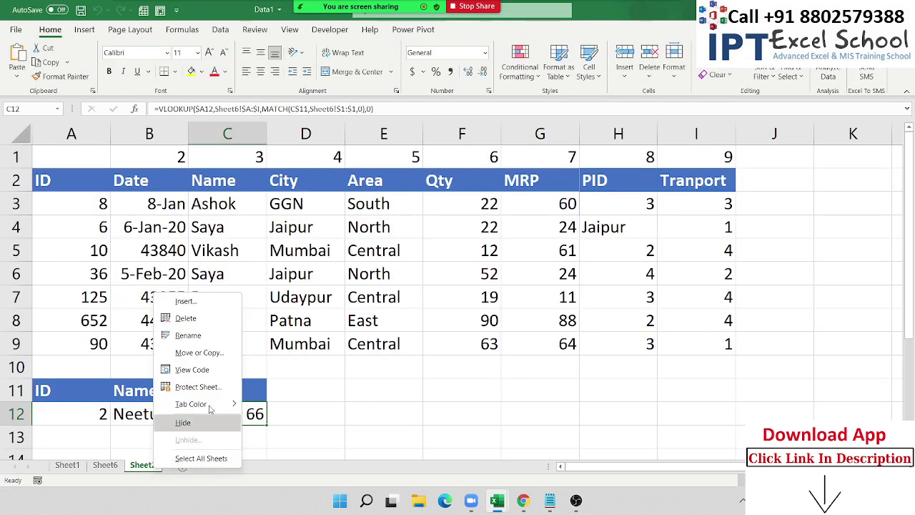
pyautogui.click(198, 318)
pyautogui.click(439, 281)
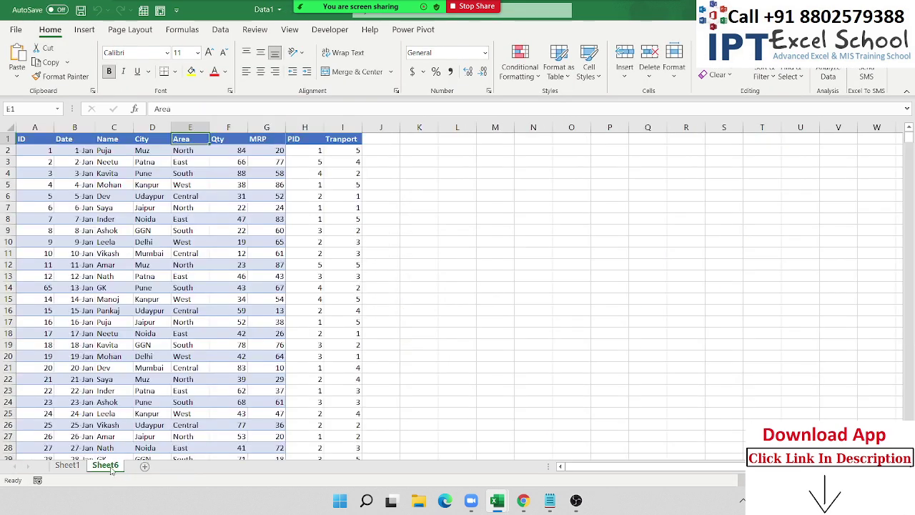
# Step: Delete Sheet6, leaving only Sheet1 with the sales table
pyautogui.click(68, 466)
pyautogui.click(100, 466)
pyautogui.rightClick(95, 467)
pyautogui.click(127, 315)
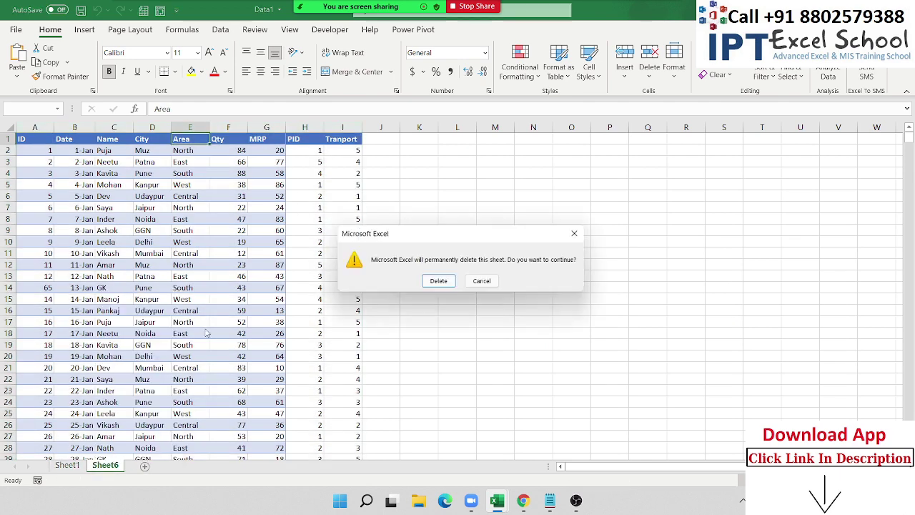
pyautogui.click(439, 281)
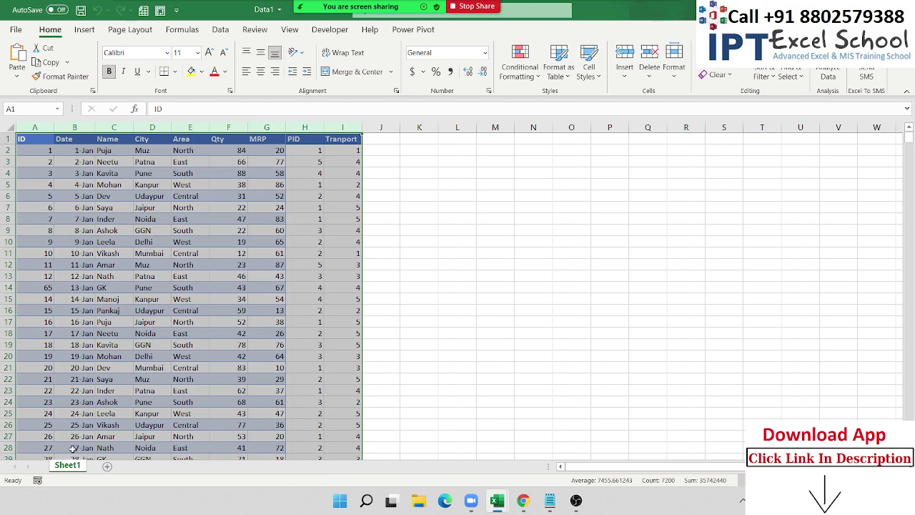
# Step: Verify the data ends at row 800 (ID 799), then start a PivotTable from Sheet1!$A$1:$I$800
pyautogui.click(103, 345)
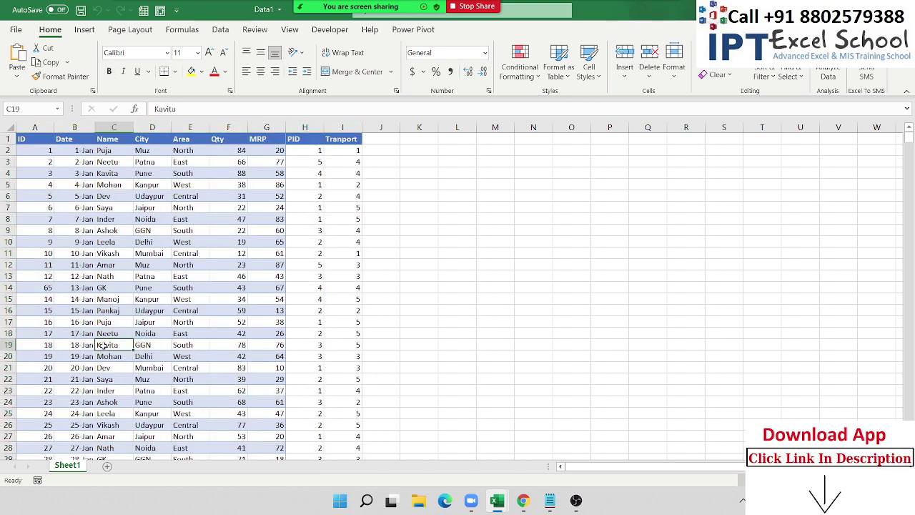
pyautogui.press('Left')
pyautogui.press('Left')
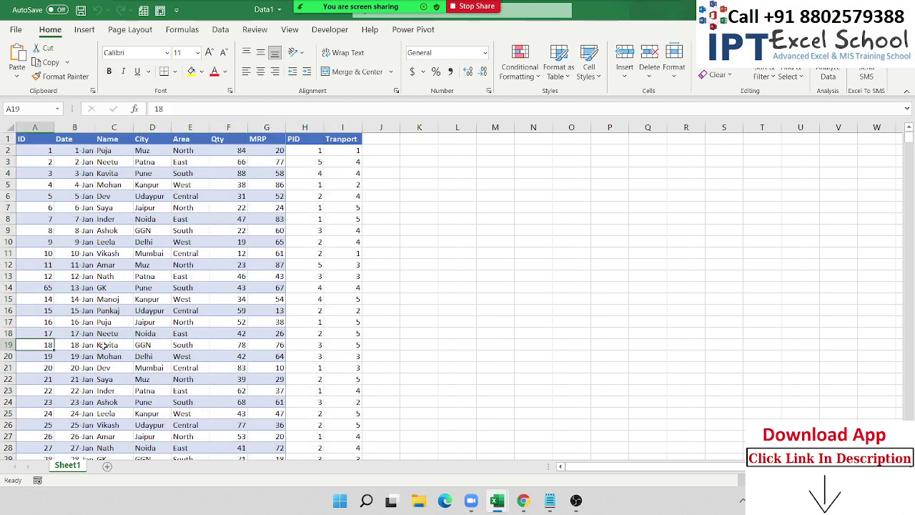
pyautogui.hotkey('ctrl', 'Down')
pyautogui.press('Down')
pyautogui.press('Up')
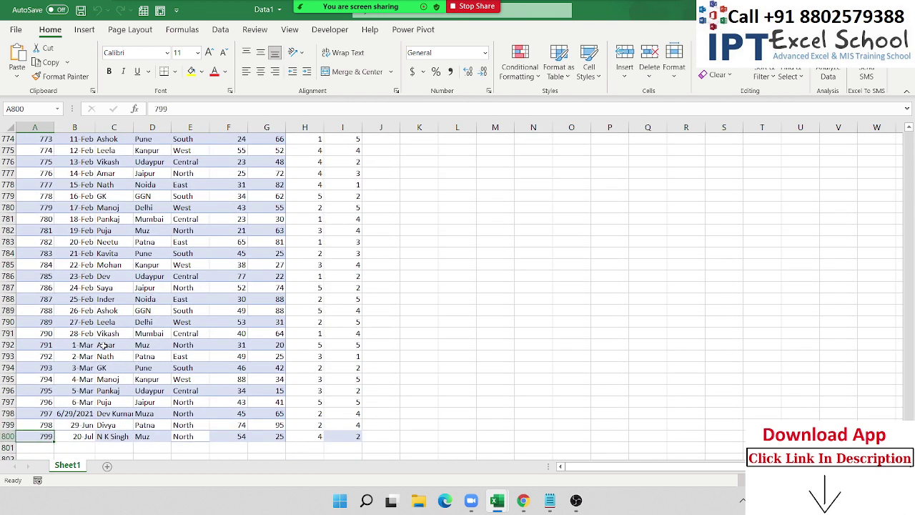
pyautogui.hotkey('ctrl', 'Up')
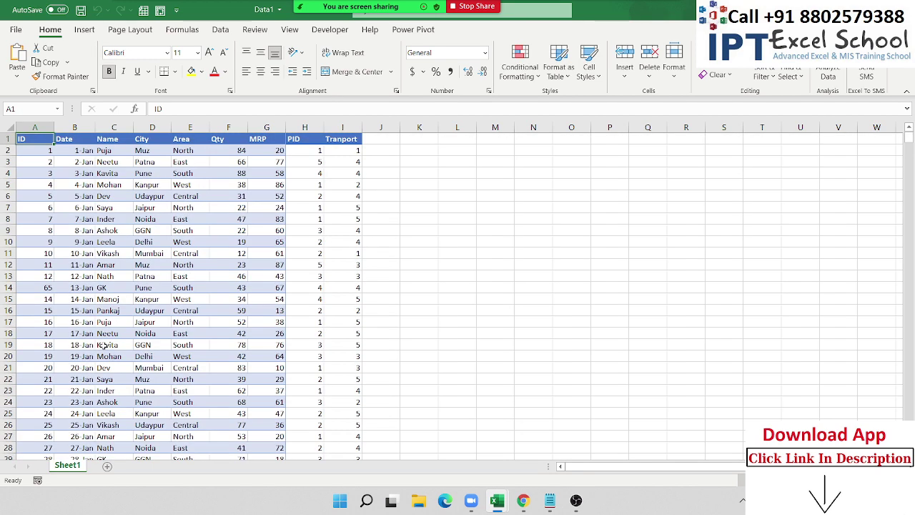
pyautogui.click(85, 30)
pyautogui.click(22, 57)
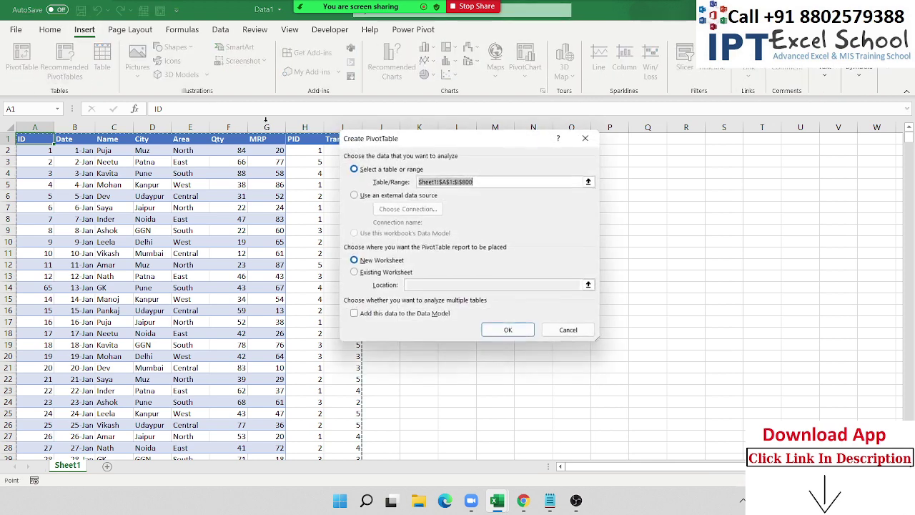
# Step: Create the new-sheet PivotTable with Name as rows and Sum of Qty as values, then check Zoom participants
pyautogui.click(530, 331)
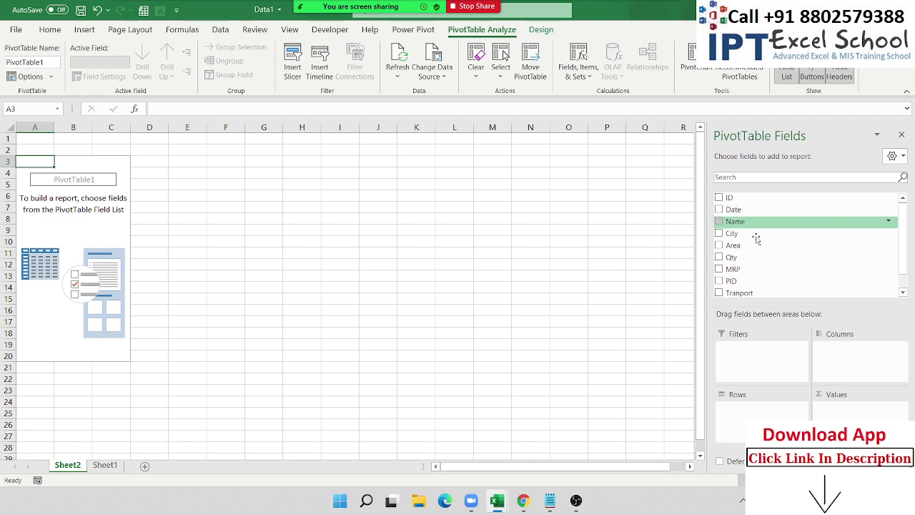
pyautogui.moveTo(751, 222); pyautogui.dragTo(758, 411)
pyautogui.moveTo(731, 257); pyautogui.dragTo(858, 409)
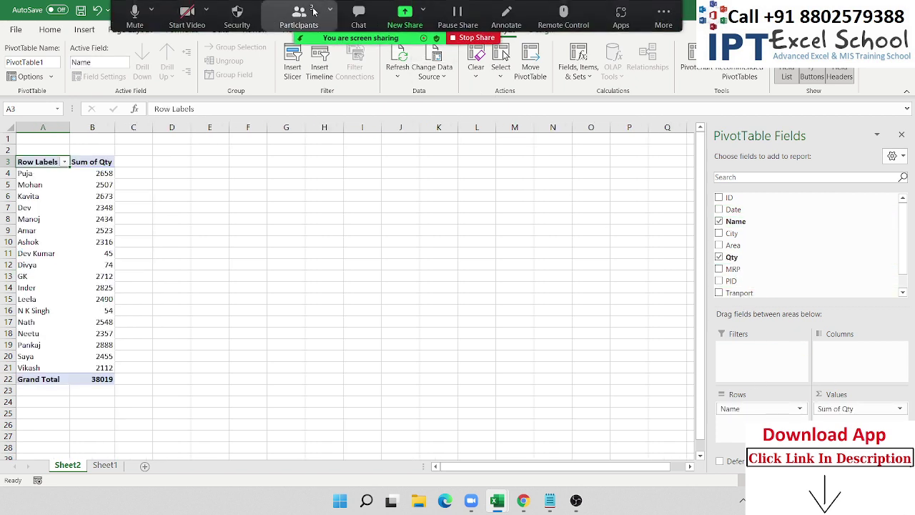
pyautogui.click(299, 9)
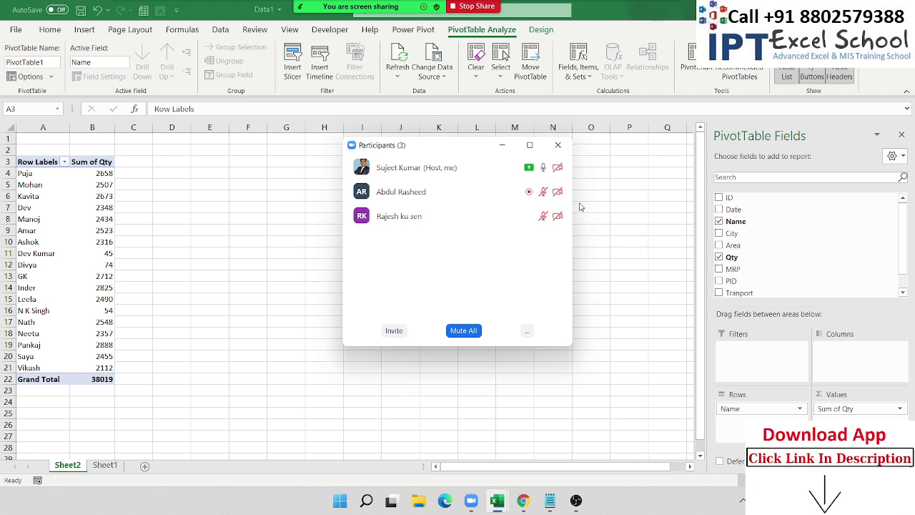
pyautogui.click(552, 148)
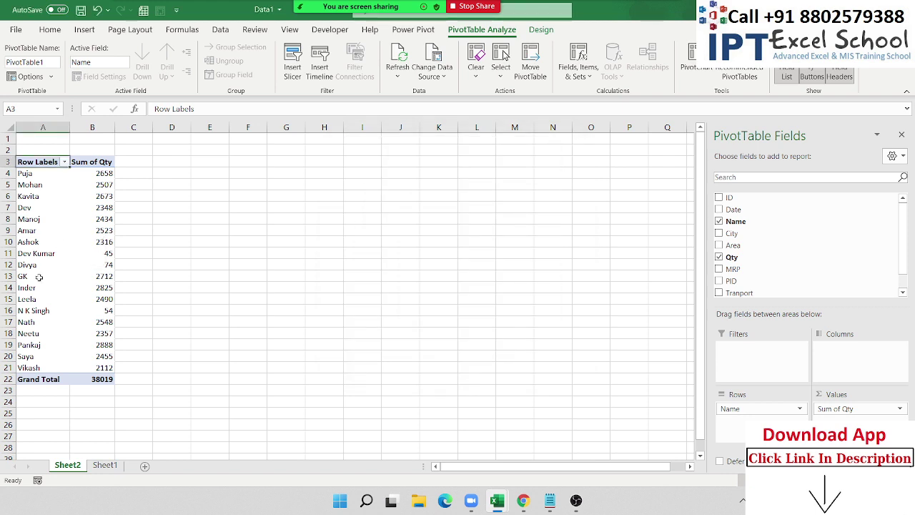
# Step: Check pivot Qty totals, verify Sheet1 data ends at row 800, and return to Sheet2's PivotTable Analyze tab
pyautogui.click(69, 276)
pyautogui.click(99, 286)
pyautogui.click(106, 223)
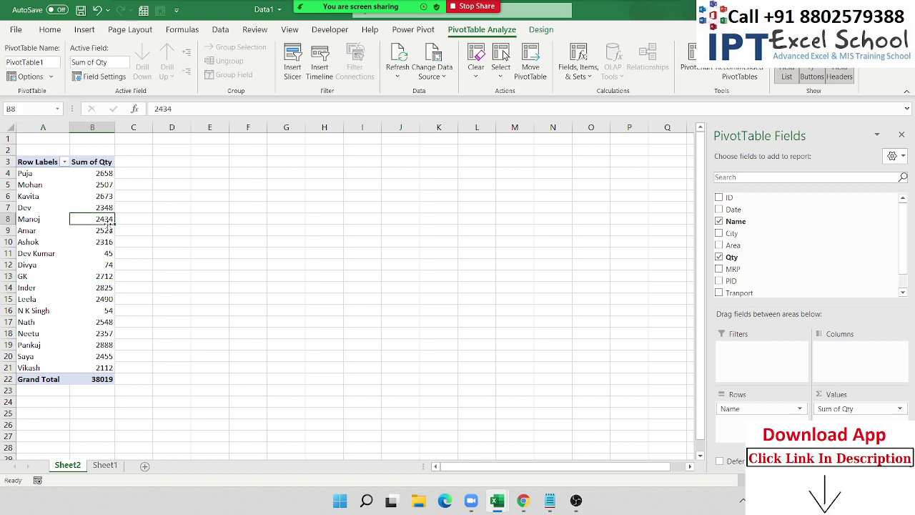
pyautogui.click(105, 465)
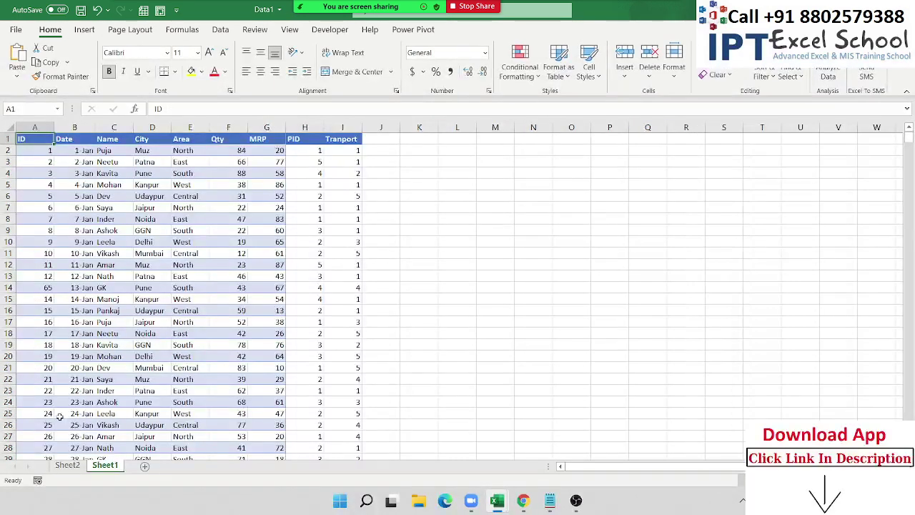
pyautogui.click(52, 414)
pyautogui.hotkey('ctrl', 'Down')
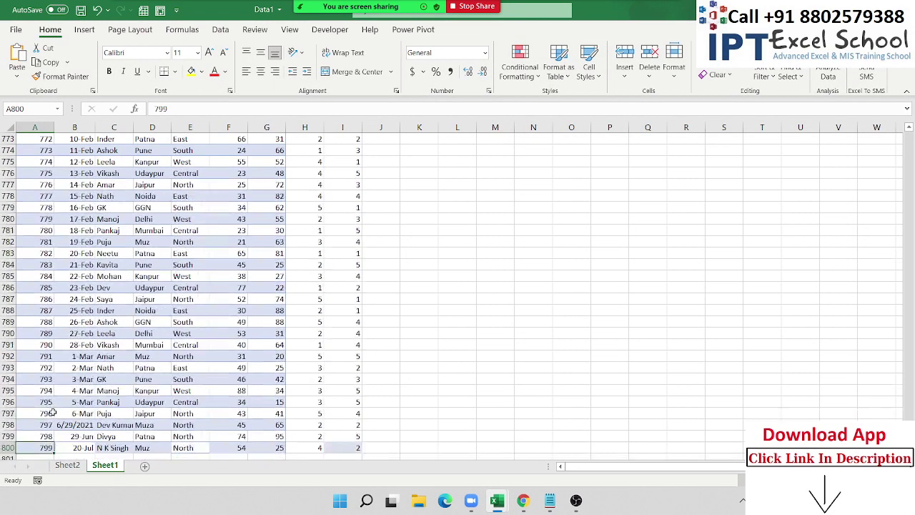
pyautogui.press('Down')
pyautogui.hotkey('shift', 'Right')
pyautogui.hotkey('shift', 'Right')
pyautogui.hotkey('shift', 'Right')
pyautogui.hotkey('shift', 'Right')
pyautogui.hotkey('shift', 'Right')
pyautogui.hotkey('shift', 'Right')
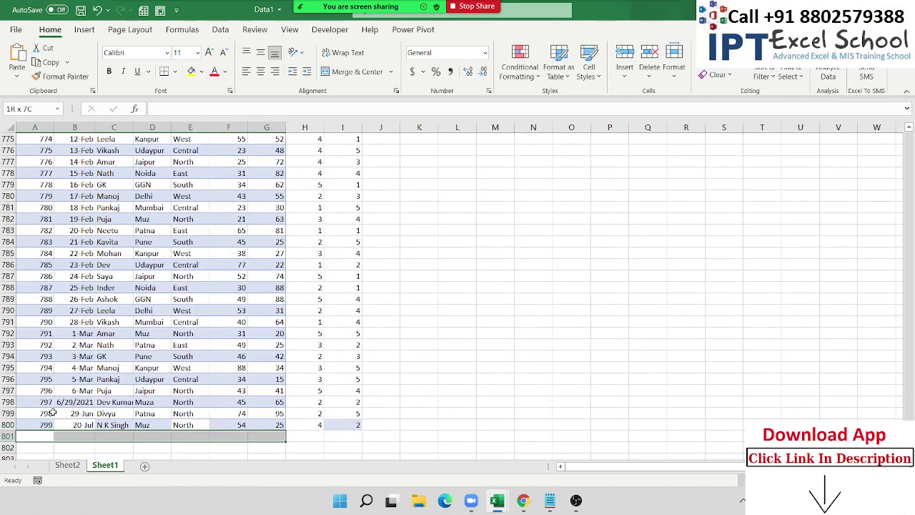
pyautogui.hotkey('shift', 'Right')
pyautogui.hotkey('shift', 'Right')
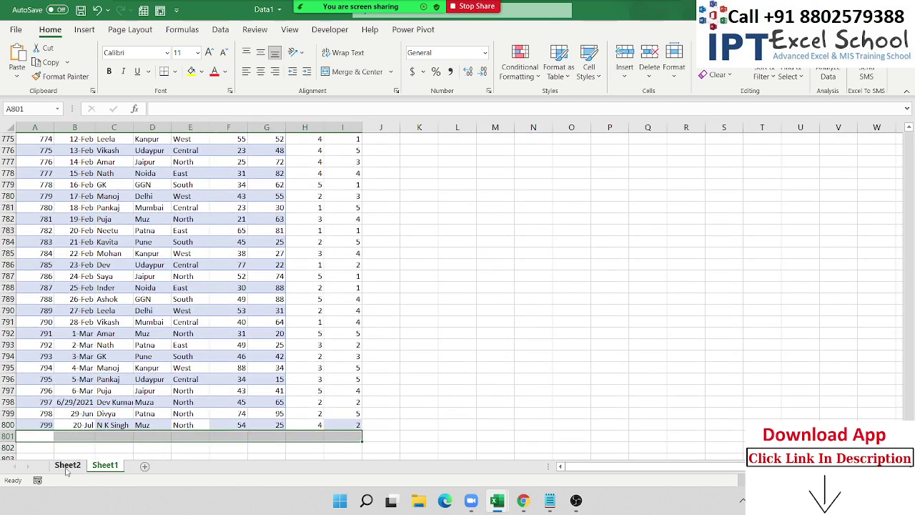
pyautogui.click(67, 466)
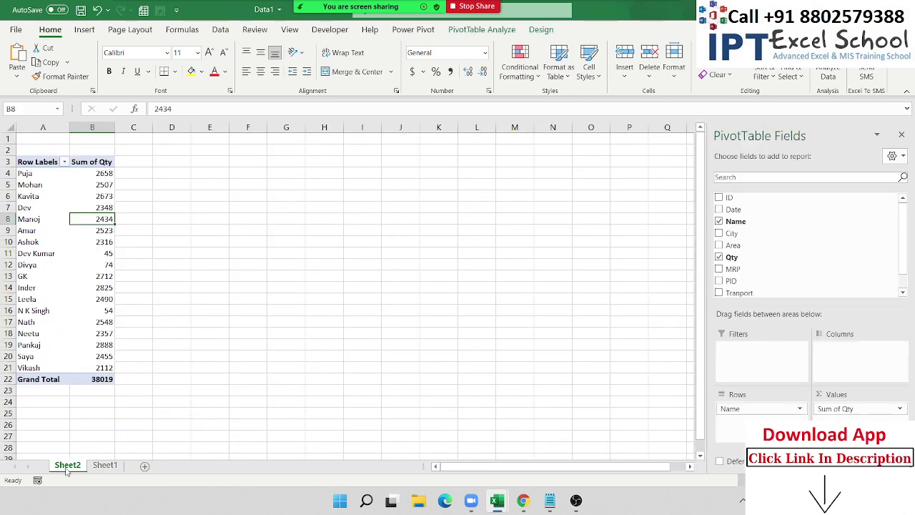
pyautogui.click(482, 30)
pyautogui.click(435, 80)
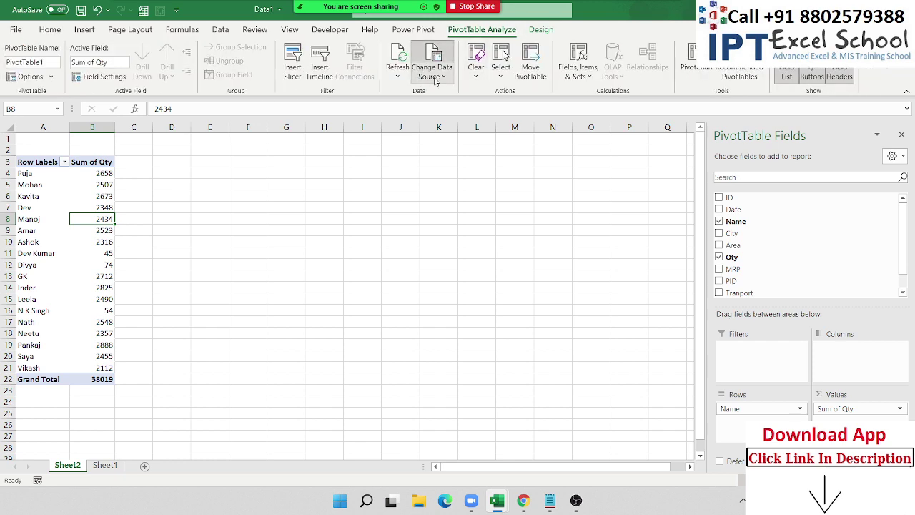
pyautogui.click(458, 93)
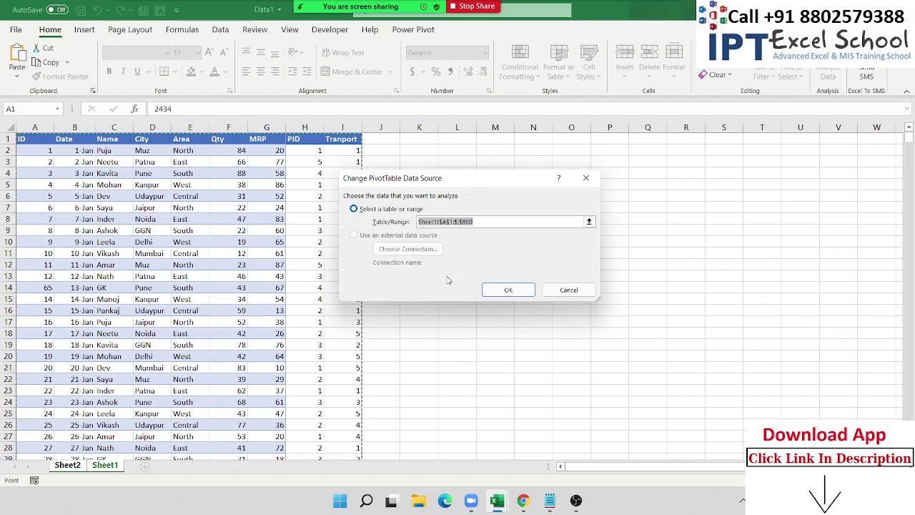
pyautogui.press('Return')
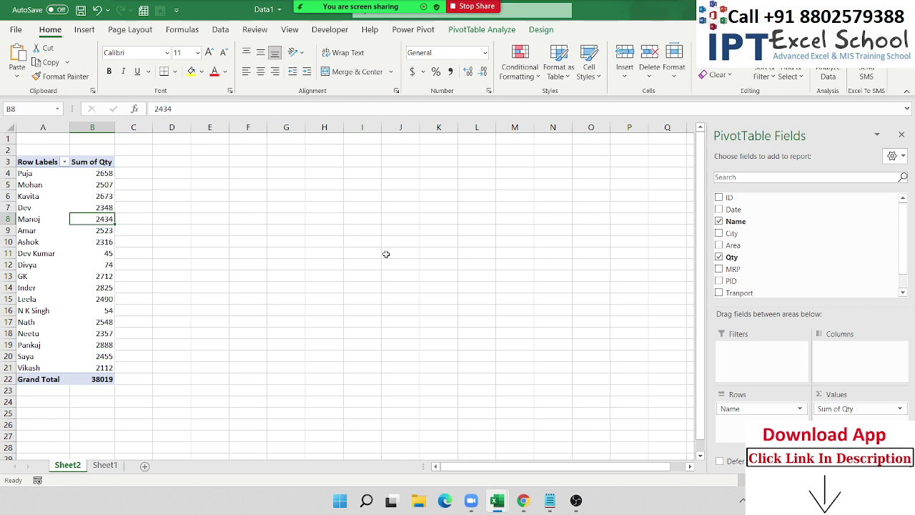
# Step: Delete Sheet2 along with its pivot table
pyautogui.rightClick(67, 468)
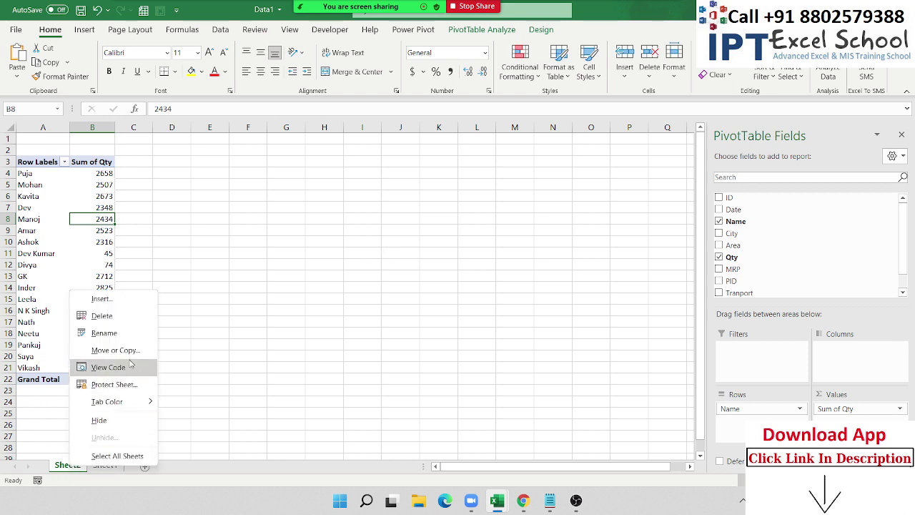
pyautogui.click(147, 317)
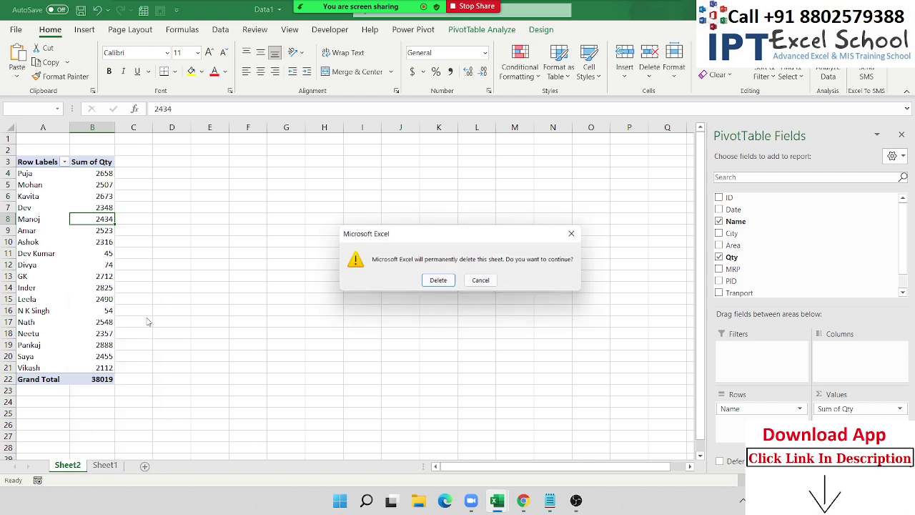
pyautogui.click(442, 283)
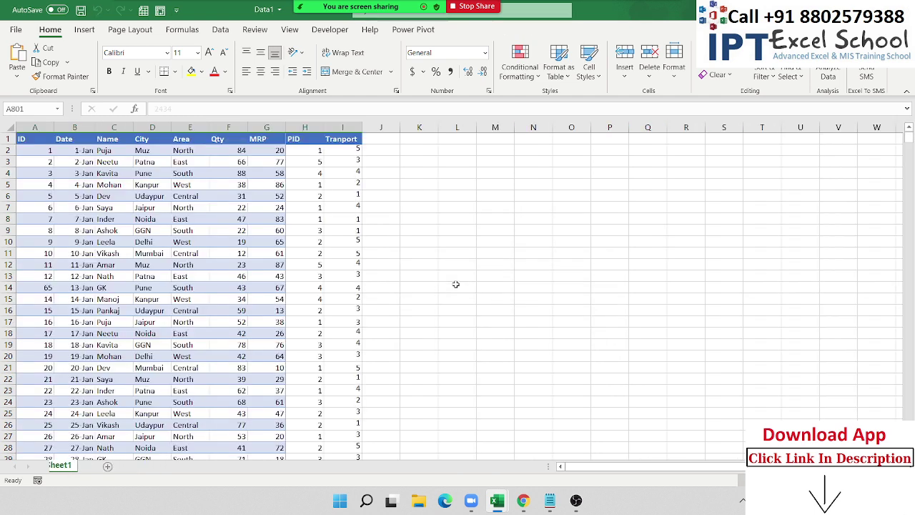
# Step: Select the data range A1:I800 and open the Format as Table styles
pyautogui.click(44, 146)
pyautogui.press('Up')
pyautogui.hotkey('ctrl', 'shift', 'Right')
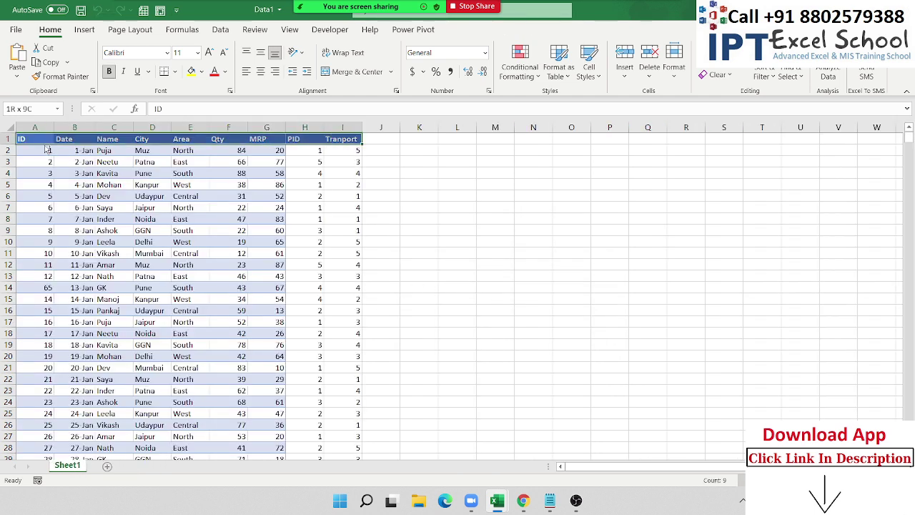
pyautogui.hotkey('ctrl', 'shift', 'Down')
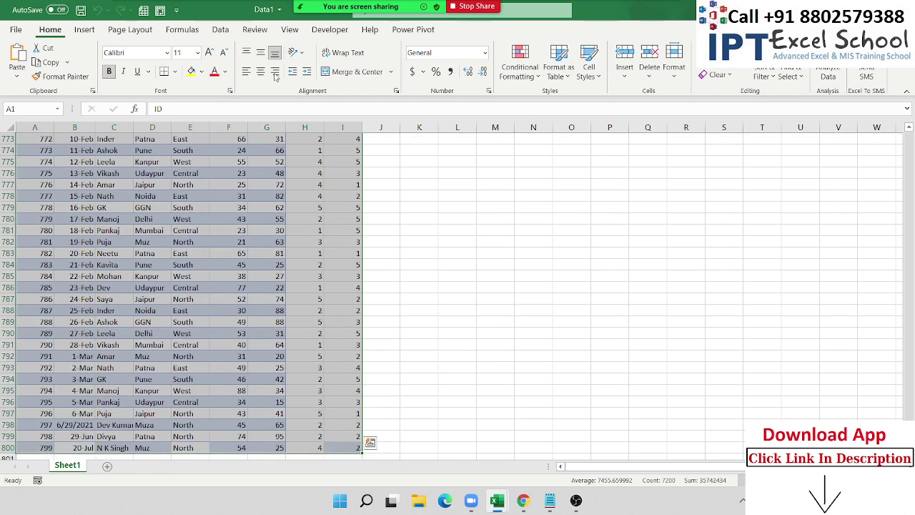
pyautogui.click(554, 71)
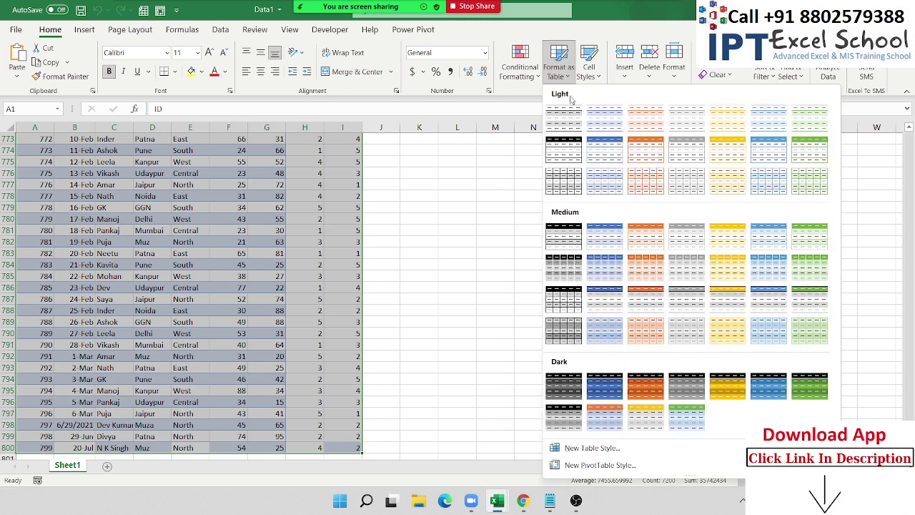
# Step: Apply a table style to make Table1 with headers, then start a PivotTable from it
pyautogui.click(571, 152)
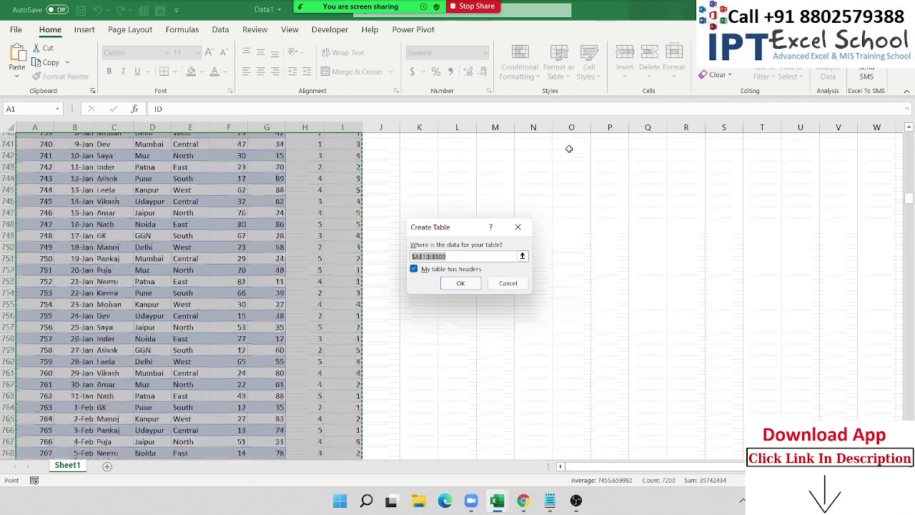
pyautogui.click(460, 284)
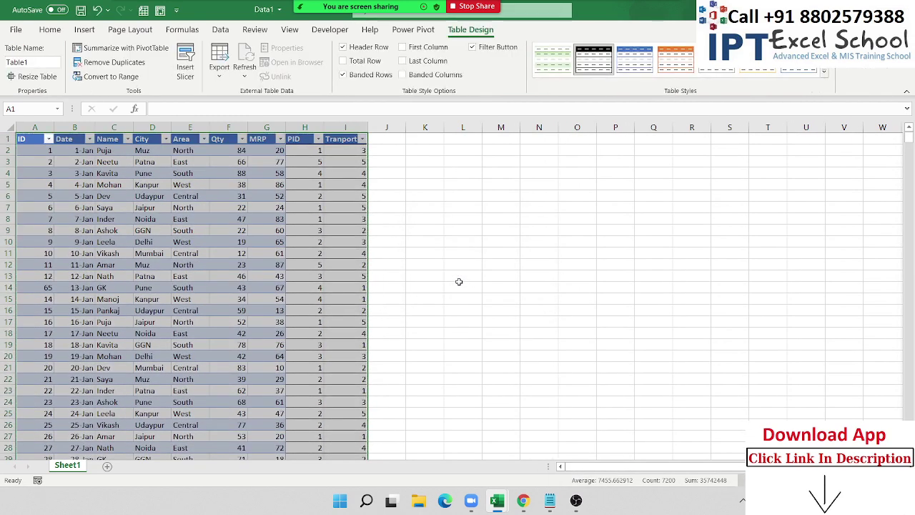
pyautogui.click(83, 31)
pyautogui.click(21, 57)
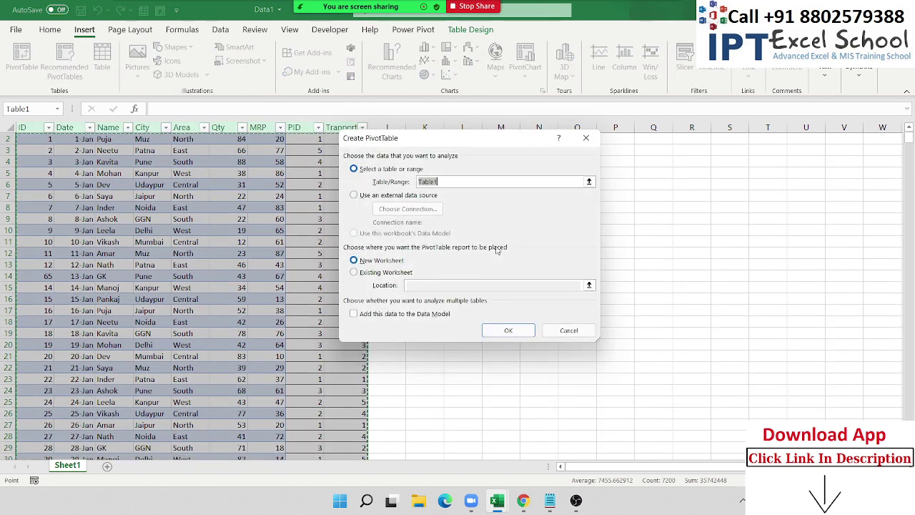
# Step: Create the pivot on new Sheet3 with Name as rows and Sum of Qty, then return to Sheet1
pyautogui.moveTo(471, 138); pyautogui.dragTo(588, 124)
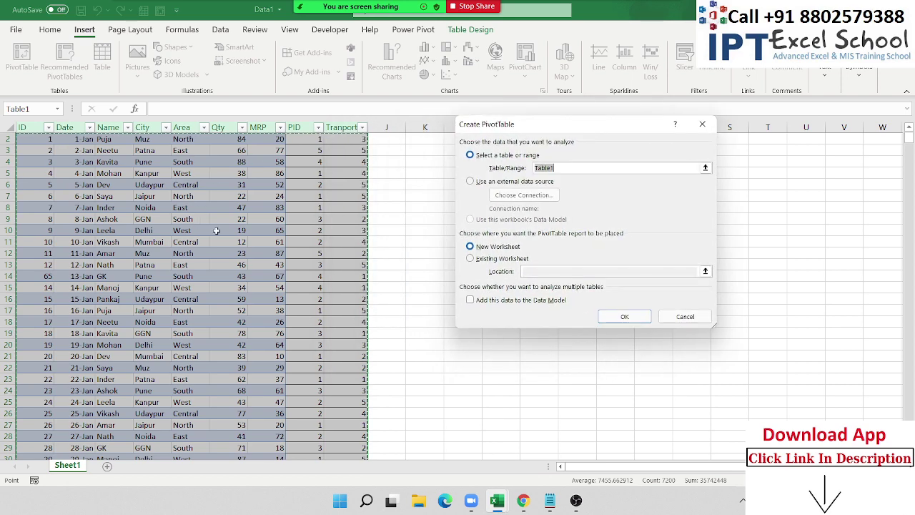
pyautogui.click(625, 316)
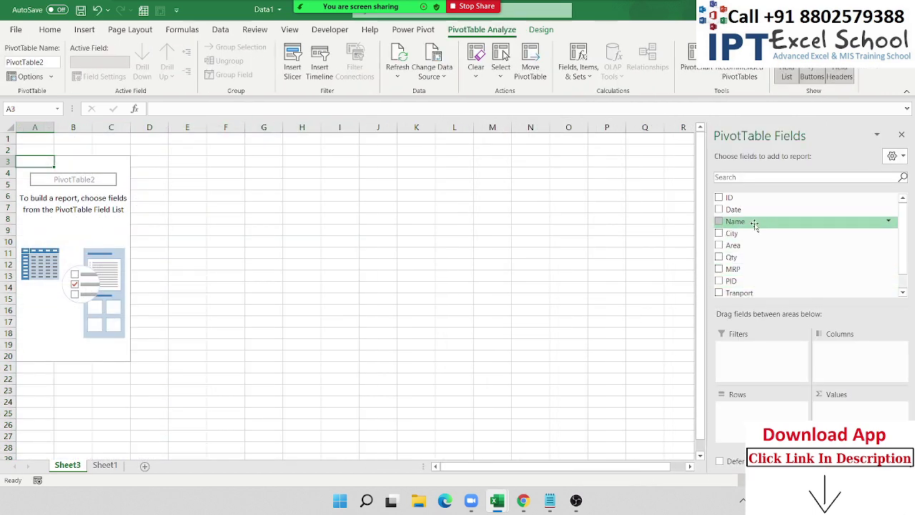
pyautogui.moveTo(754, 222); pyautogui.dragTo(758, 411)
pyautogui.moveTo(732, 257); pyautogui.dragTo(858, 411)
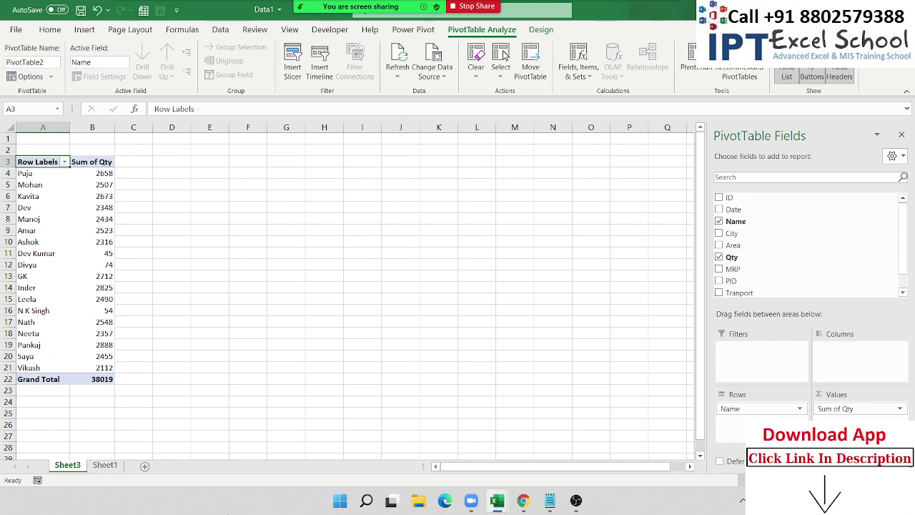
pyautogui.click(106, 465)
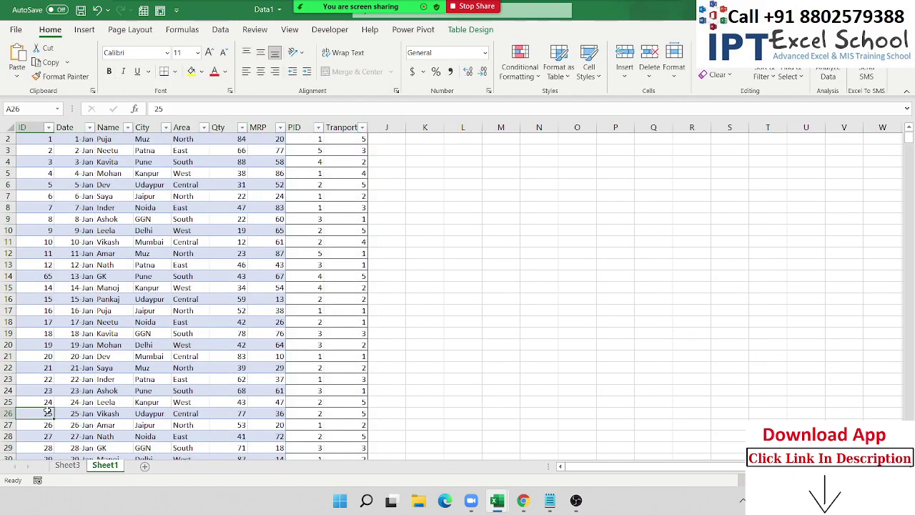
# Step: Add a new row 801: ID 800, date 8/6/2021, name DKM, Qty 50, MRP 65
pyautogui.hotkey('ctrl', 'Down')
pyautogui.press('Down')
pyautogui.write('8')
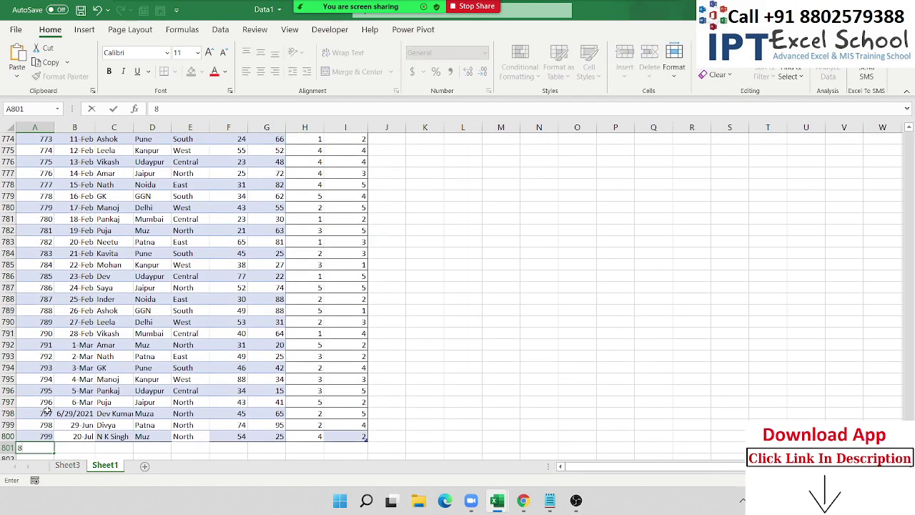
pyautogui.press('Tab')
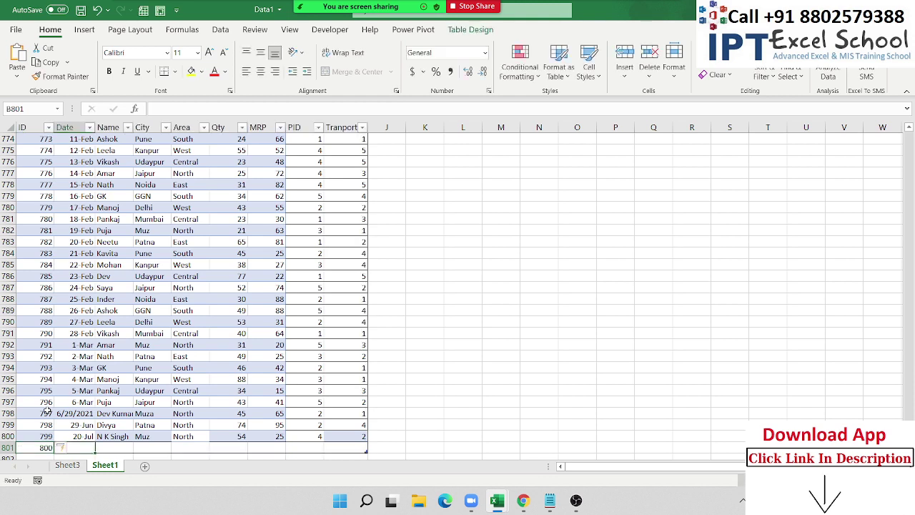
pyautogui.write('8/6/2021')
pyautogui.press('Tab')
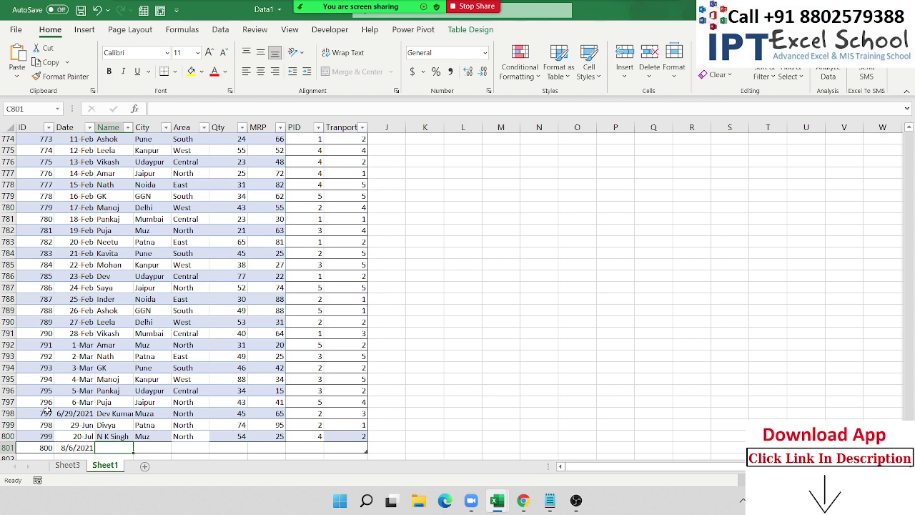
pyautogui.write('DK')
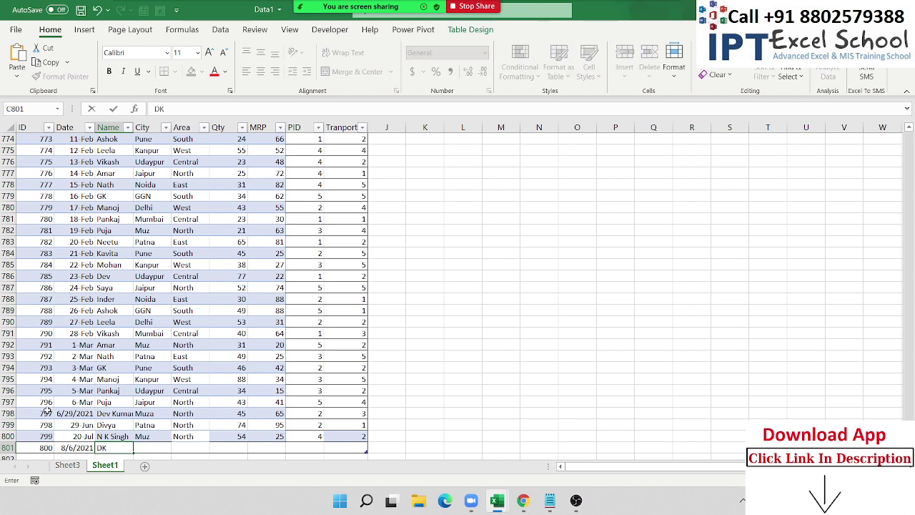
pyautogui.write('M')
pyautogui.press('Tab')
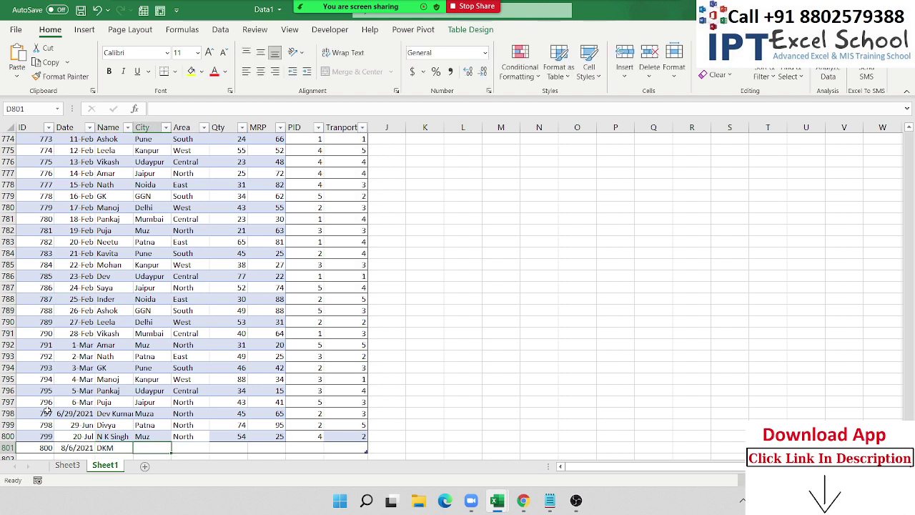
pyautogui.press('Tab')
pyautogui.press('Tab')
pyautogui.write('50')
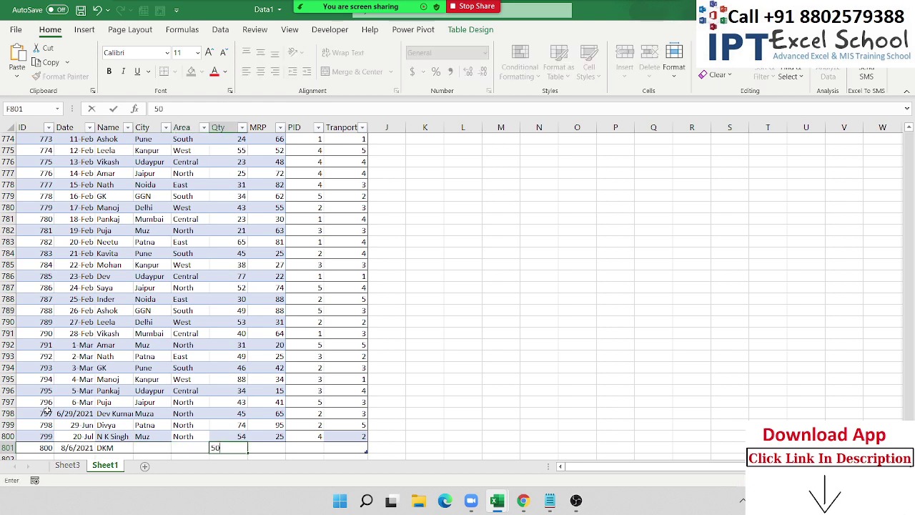
pyautogui.press('Tab')
pyautogui.write('65')
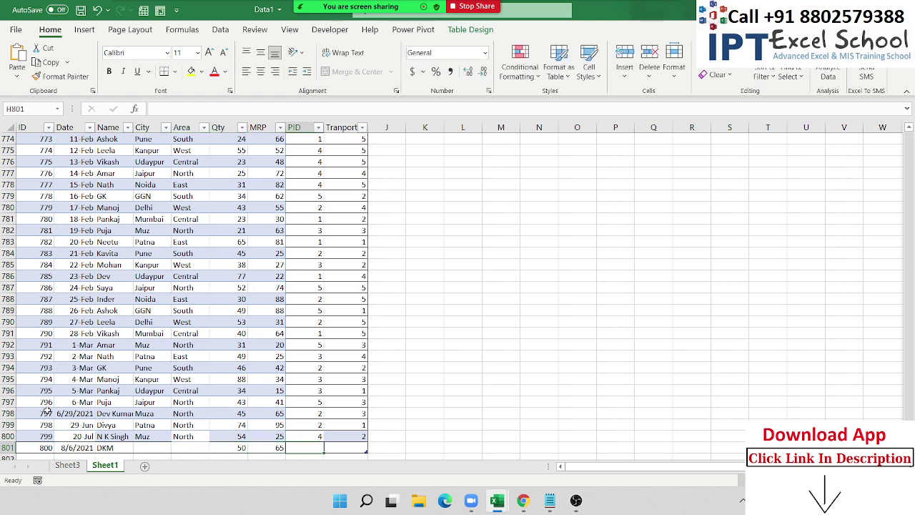
# Step: Refresh the Sheet3 pivot to total 38069, check the DKM entry, then return to Sheet1
pyautogui.click(67, 465)
pyautogui.rightClick(87, 241)
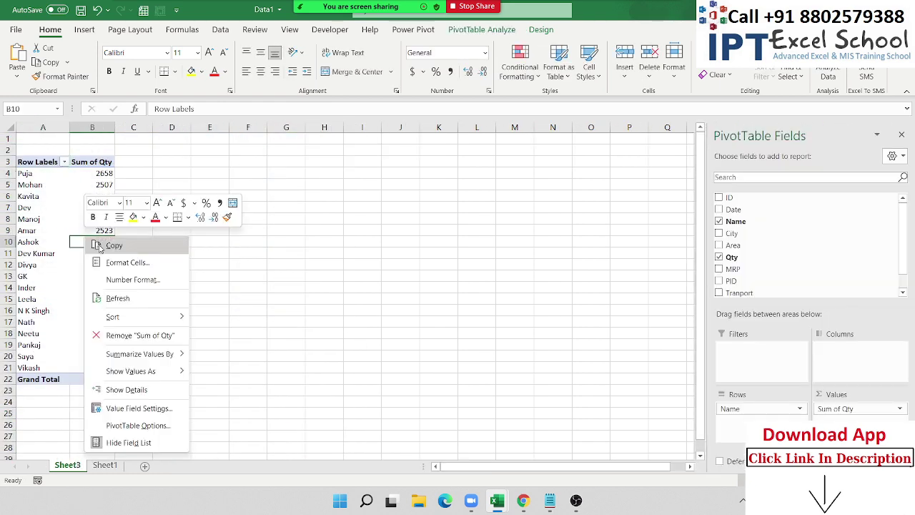
pyautogui.click(126, 299)
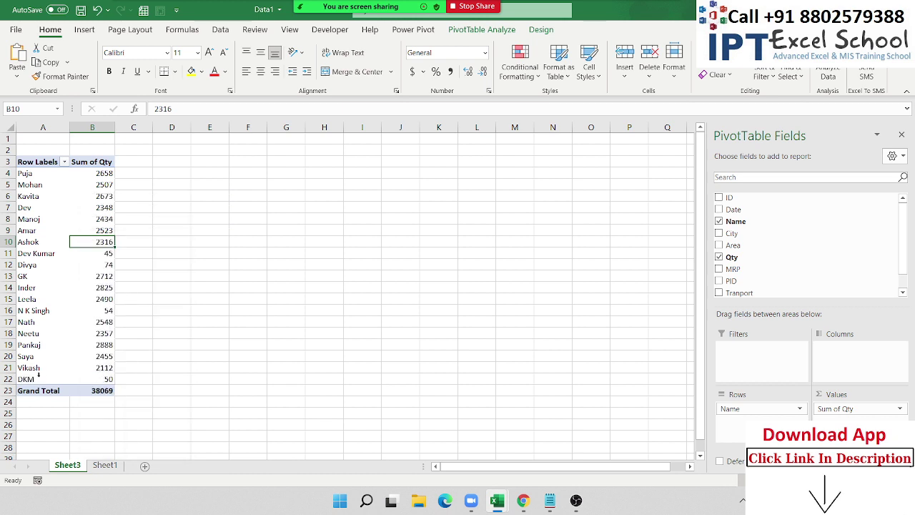
pyautogui.click(38, 374)
pyautogui.click(32, 379)
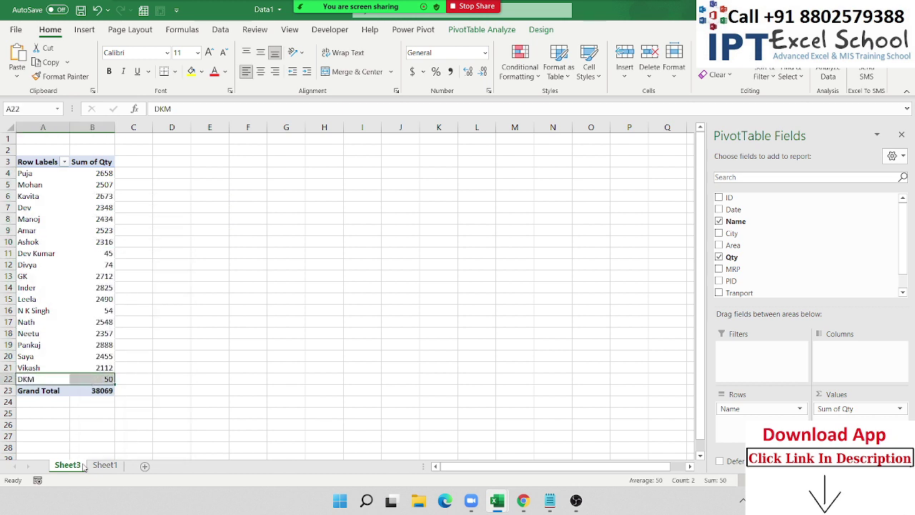
pyautogui.click(104, 466)
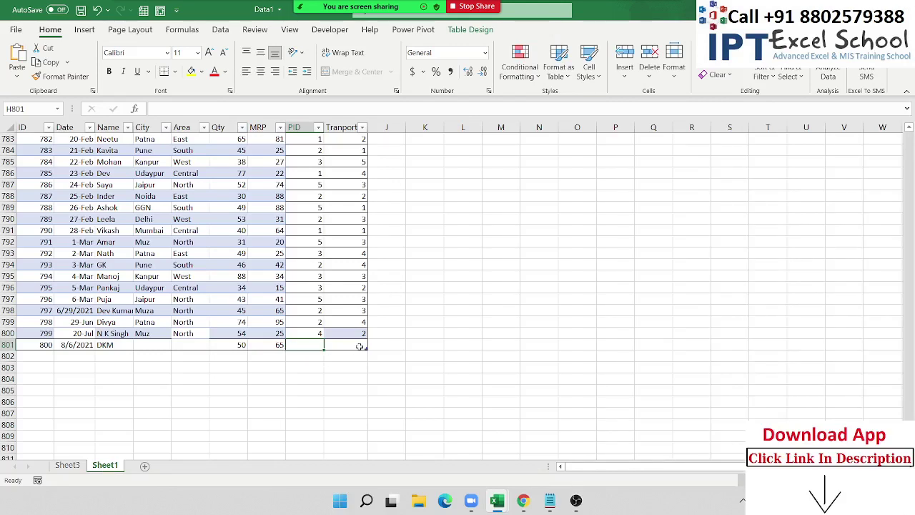
# Step: Convert Table1 on Sheet1 to a normal range via Table Design, then jump back to A1
pyautogui.click(358, 310)
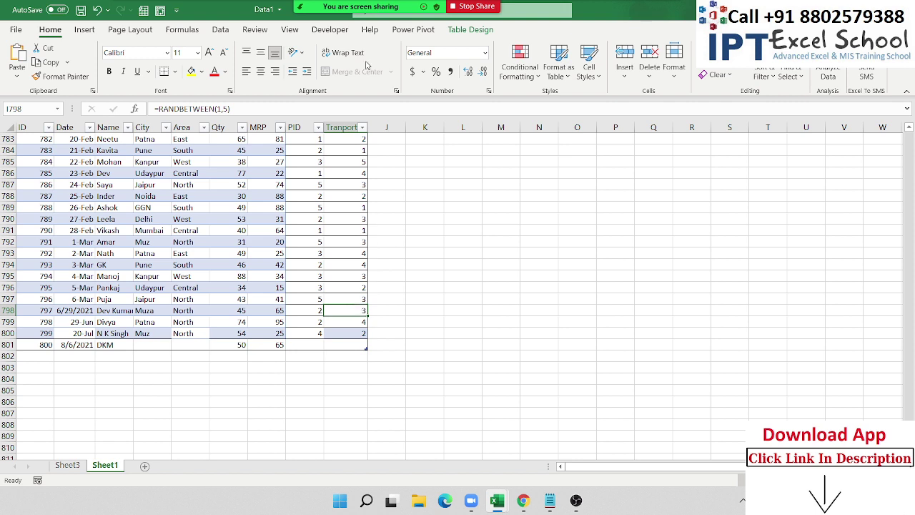
pyautogui.click(471, 32)
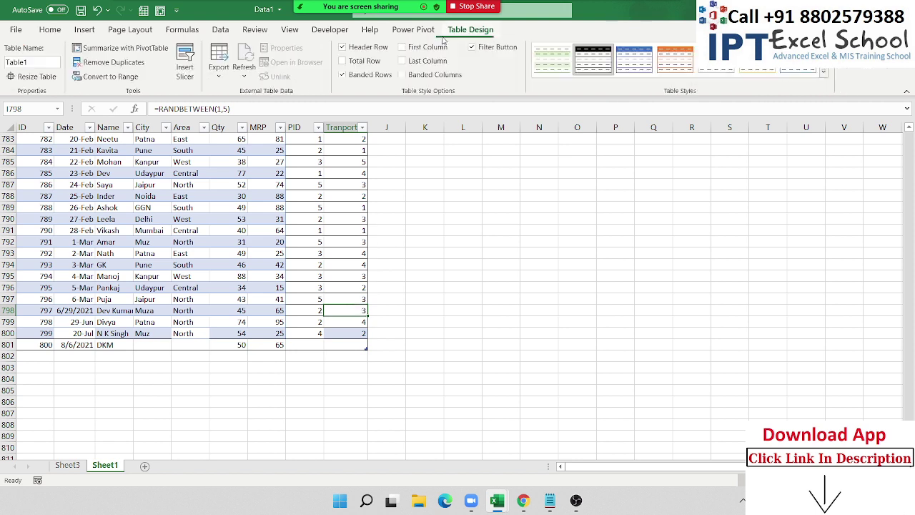
pyautogui.click(127, 79)
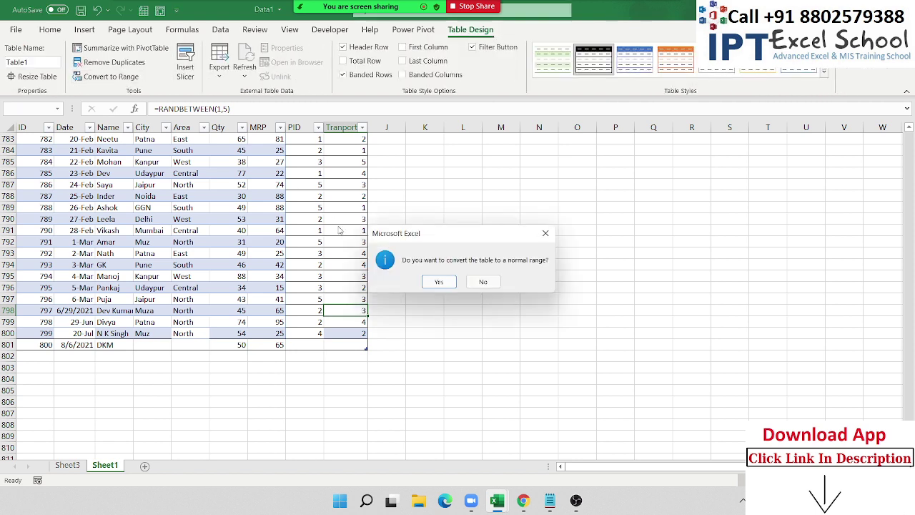
pyautogui.click(441, 282)
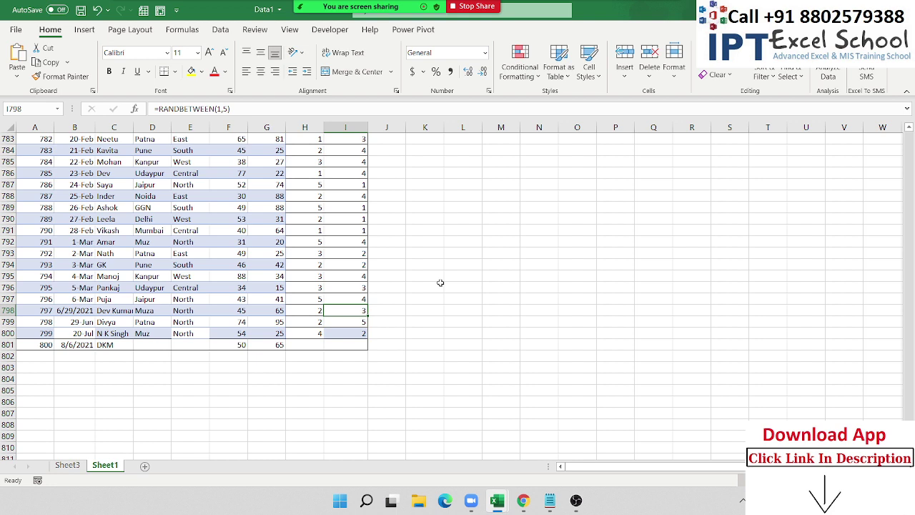
pyautogui.click(204, 244)
pyautogui.hotkey('ctrl', 'Home')
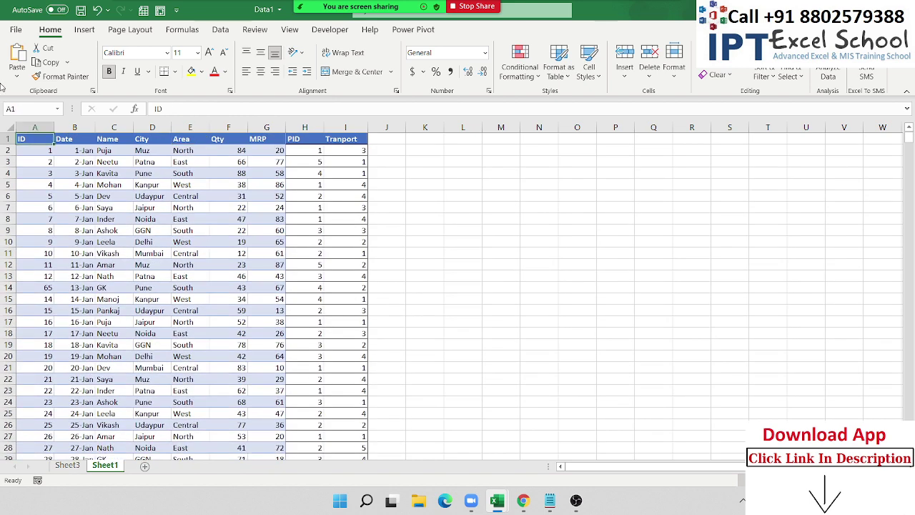
# Step: Delete the old Sheet3 pivot sheet
pyautogui.click(67, 465)
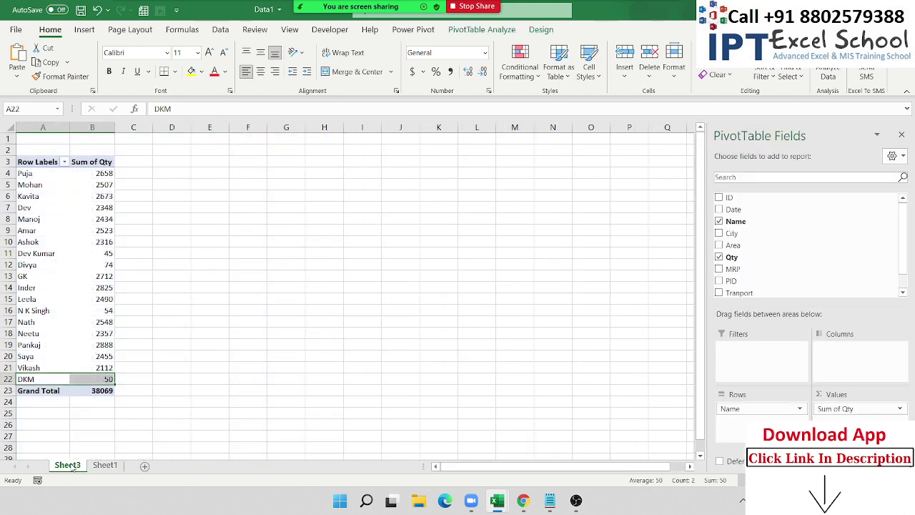
pyautogui.rightClick(72, 468)
pyautogui.click(85, 316)
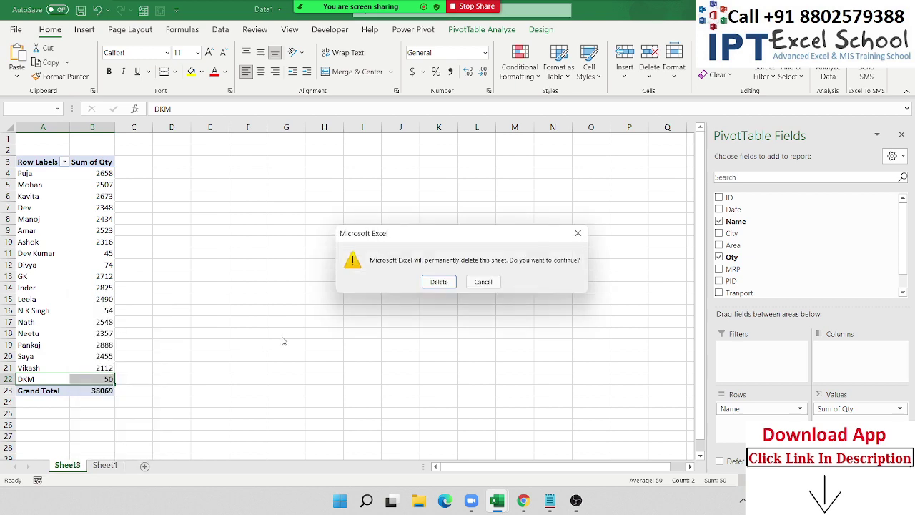
pyautogui.click(438, 281)
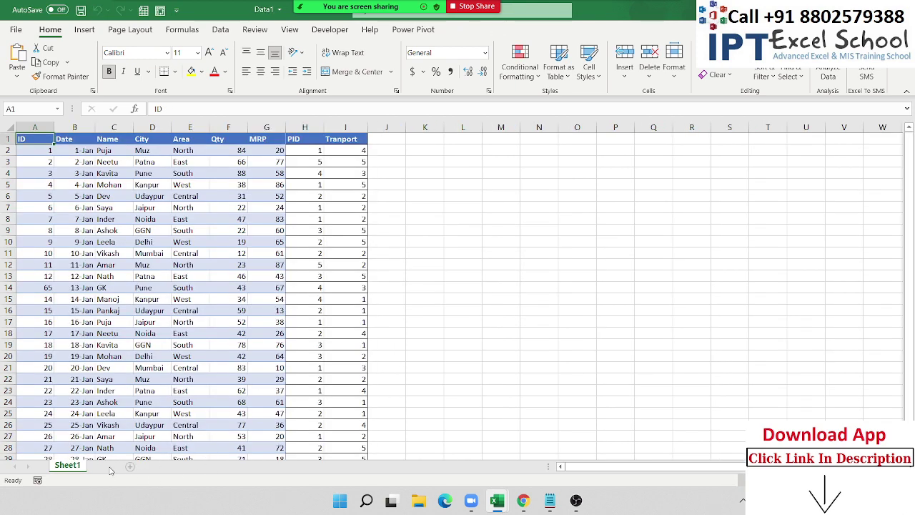
# Step: Add a blank Sheet4 and start a new PivotTable at cell A1
pyautogui.click(130, 467)
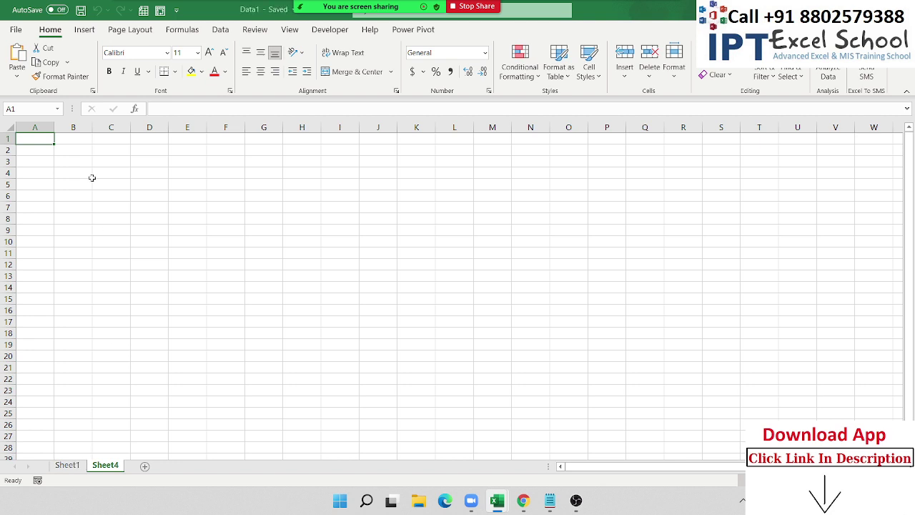
pyautogui.click(84, 30)
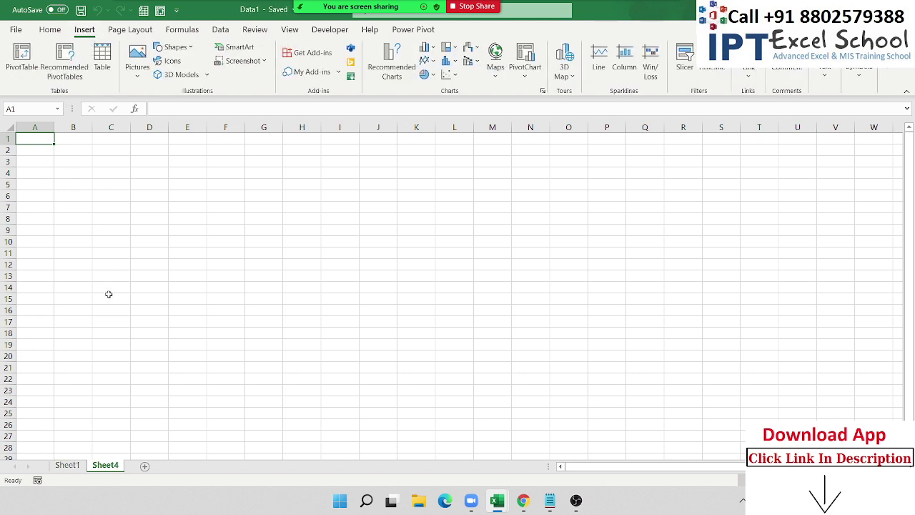
pyautogui.click(68, 466)
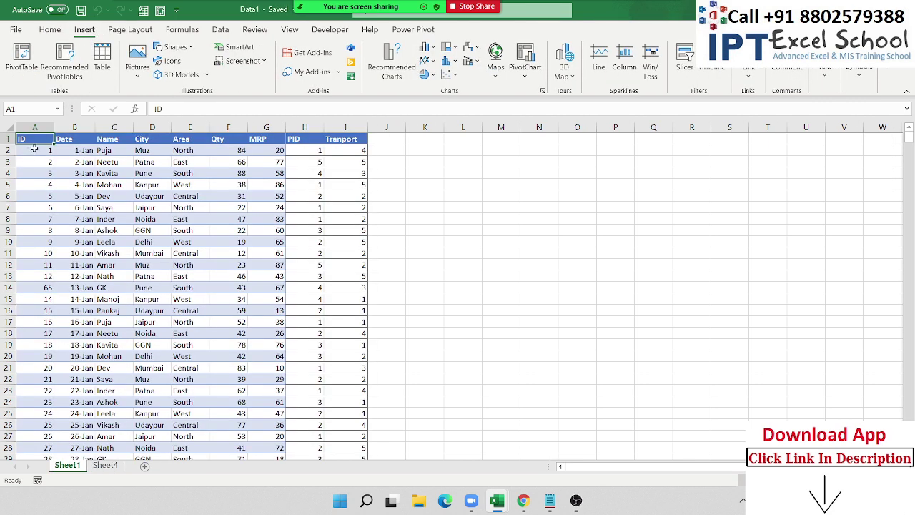
pyautogui.click(107, 468)
pyautogui.click(108, 344)
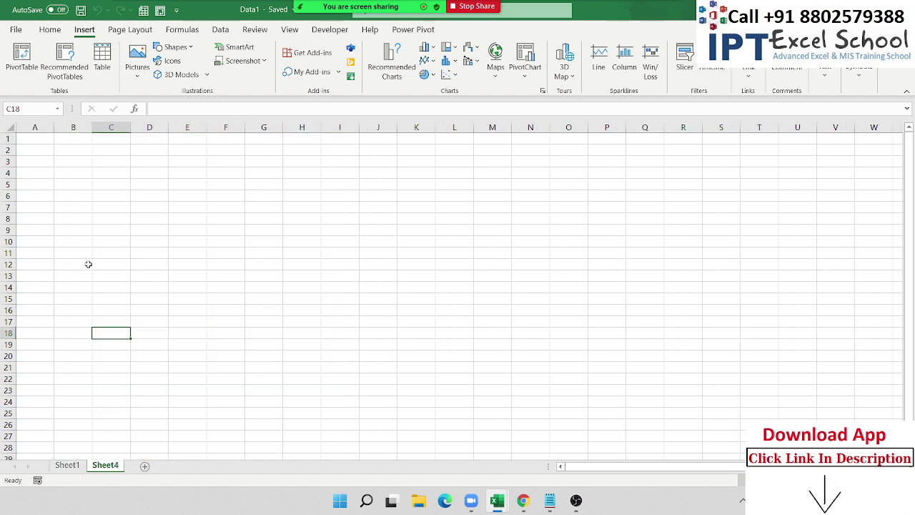
pyautogui.click(46, 141)
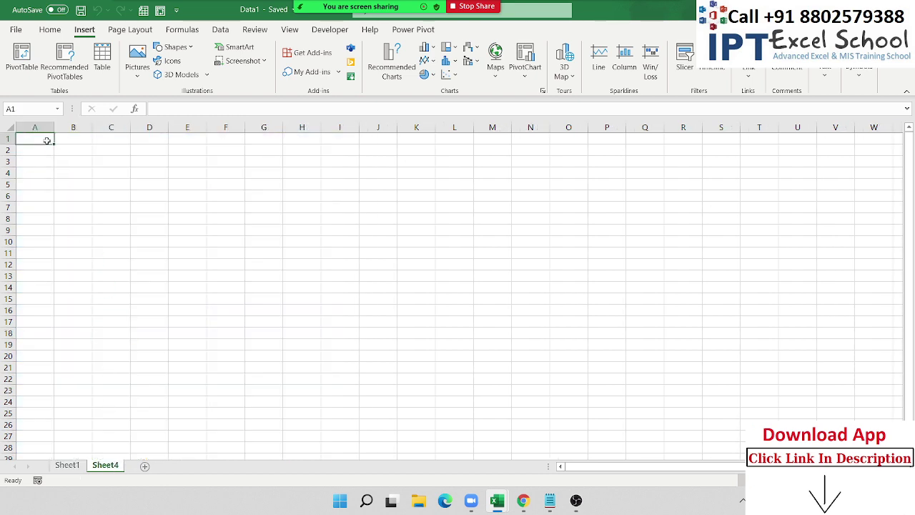
pyautogui.click(23, 78)
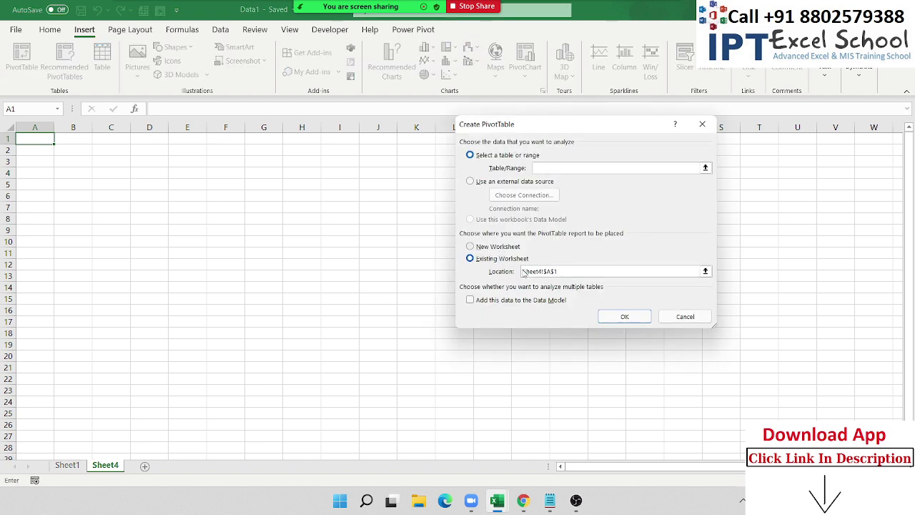
# Step: Choose 'Use an external data source' and list the existing connections
pyautogui.click(491, 183)
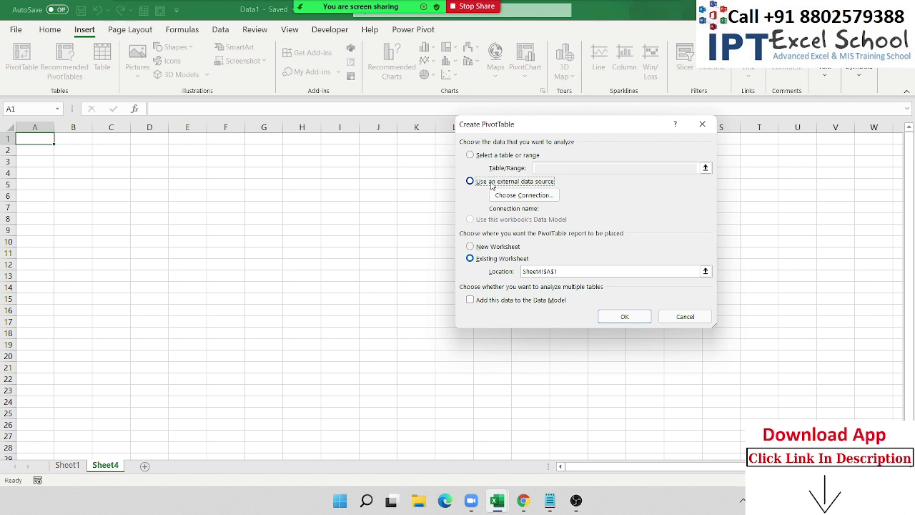
pyautogui.click(506, 201)
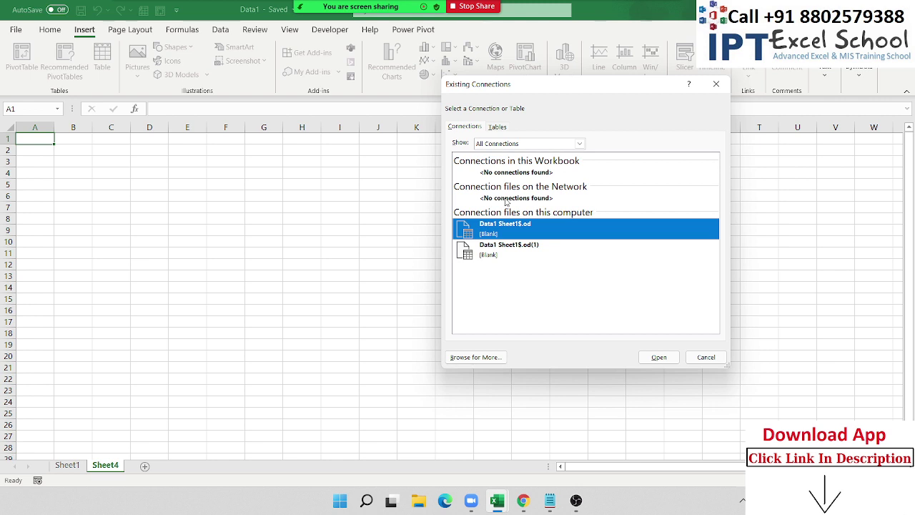
# Step: Connect the Sheet4 PivotTable to the Sheet1$ table of the Data1 workbook in Downloads
pyautogui.click(478, 361)
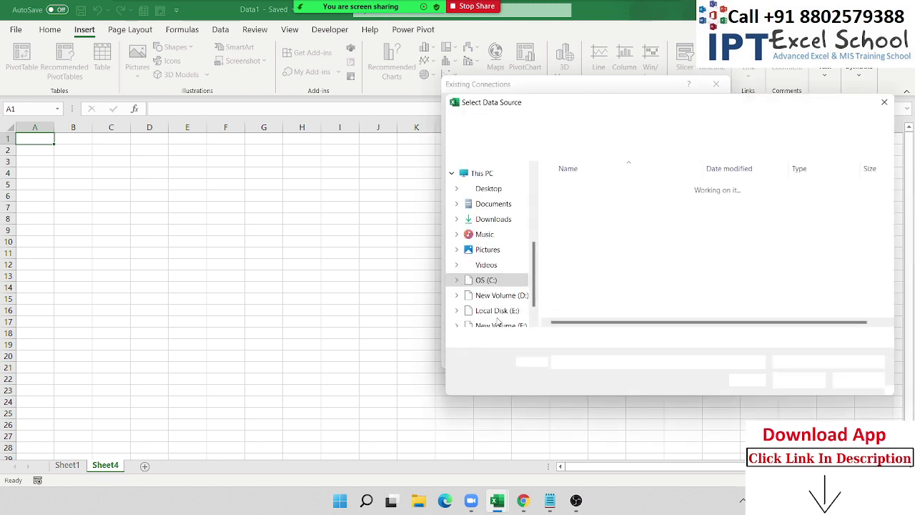
pyautogui.click(489, 219)
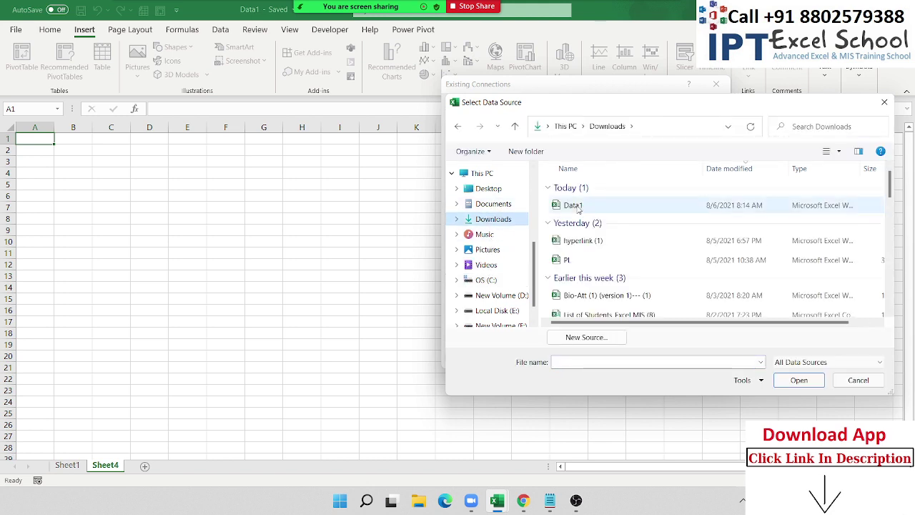
pyautogui.click(572, 205)
pyautogui.click(799, 381)
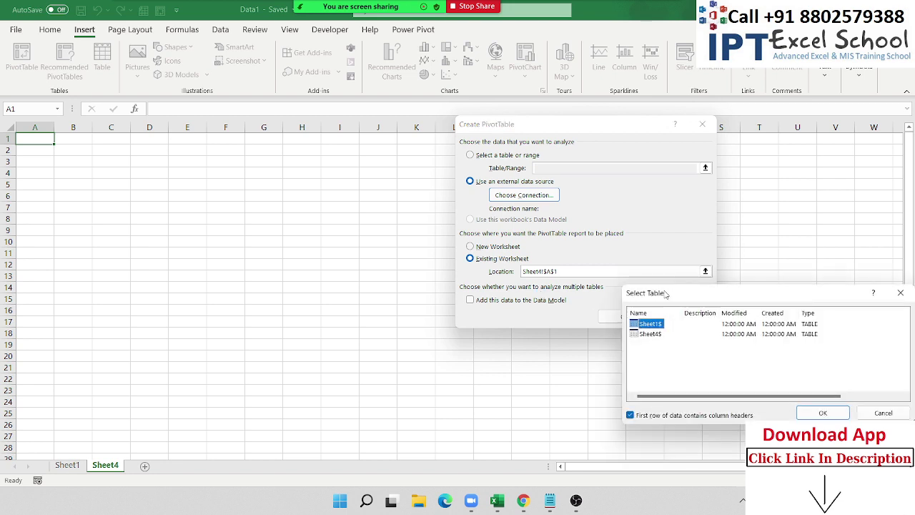
pyautogui.moveTo(665, 294); pyautogui.dragTo(516, 190)
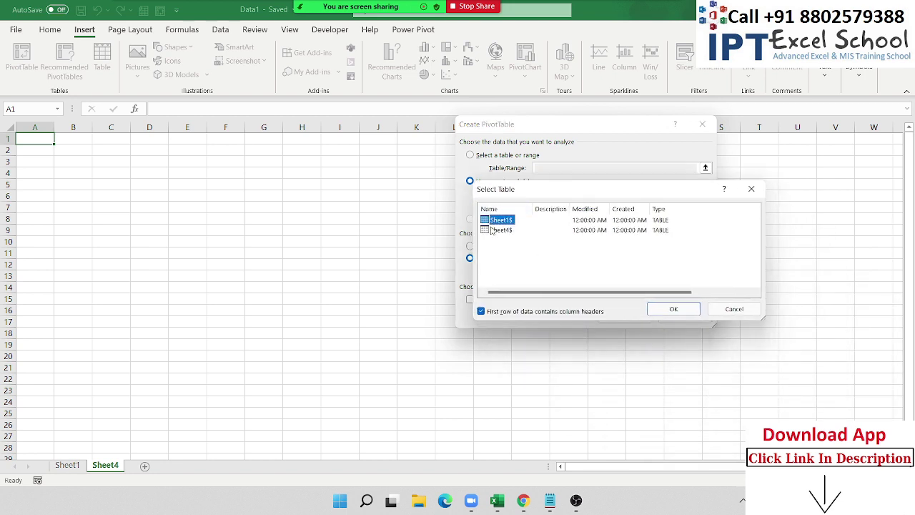
pyautogui.click(678, 312)
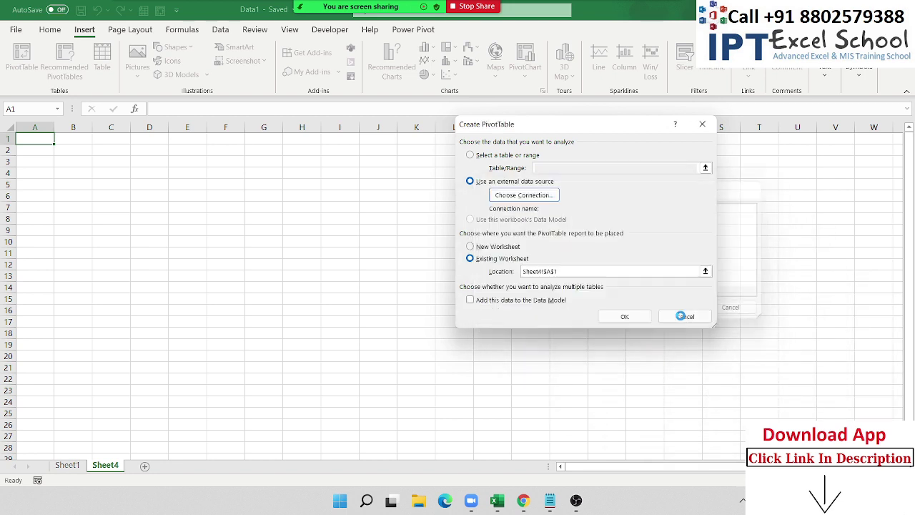
pyautogui.click(629, 318)
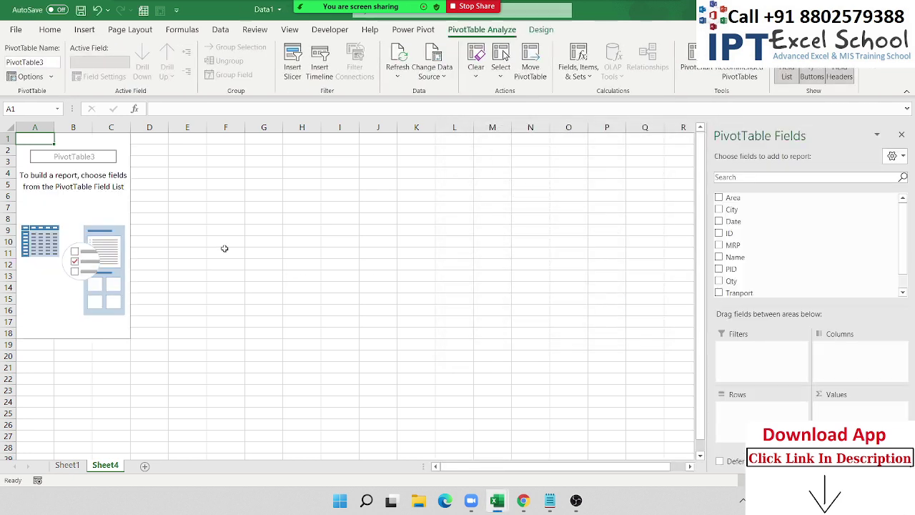
pyautogui.moveTo(80, 184); pyautogui.dragTo(68, 279)
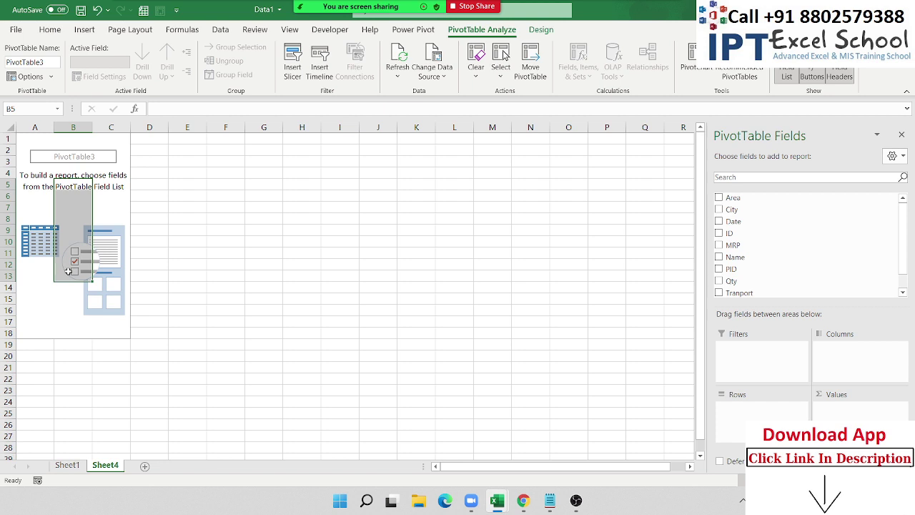
# Step: Put Name in Rows and Sum of Qty in Values, totalling 38069
pyautogui.moveTo(33, 201)
pyautogui.mouseDown()
pyautogui.moveTo(100, 269)
pyautogui.moveTo(97, 220)
pyautogui.mouseUp()
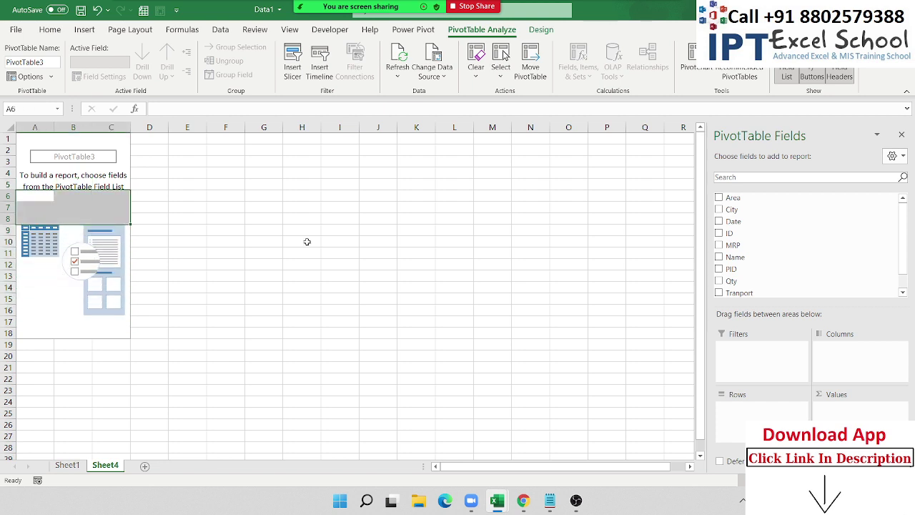
pyautogui.click(81, 178)
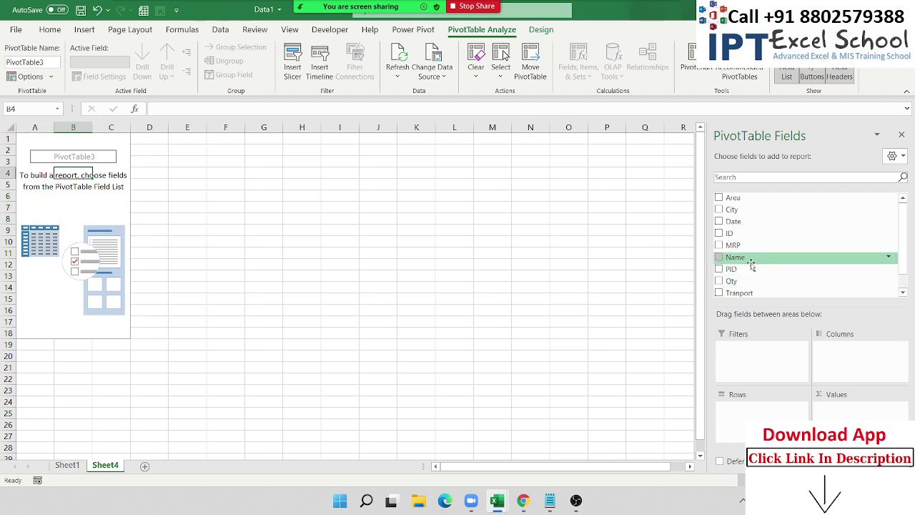
pyautogui.moveTo(751, 258)
pyautogui.mouseDown()
pyautogui.moveTo(783, 414)
pyautogui.moveTo(758, 411)
pyautogui.mouseUp()
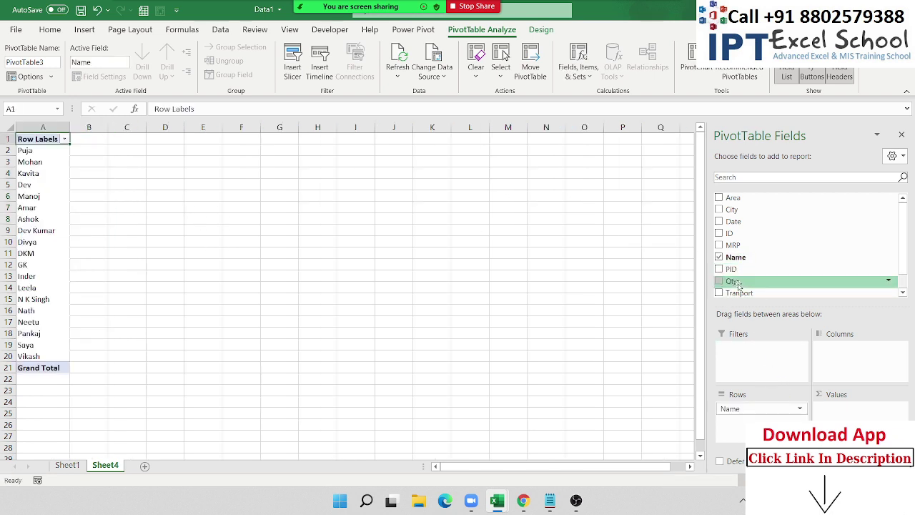
pyautogui.click(67, 465)
# Step: Start row 802 with ID 801 and today's date, 8/6/2021
pyautogui.hotkey('ctrl', 'Down')
pyautogui.press('Down')
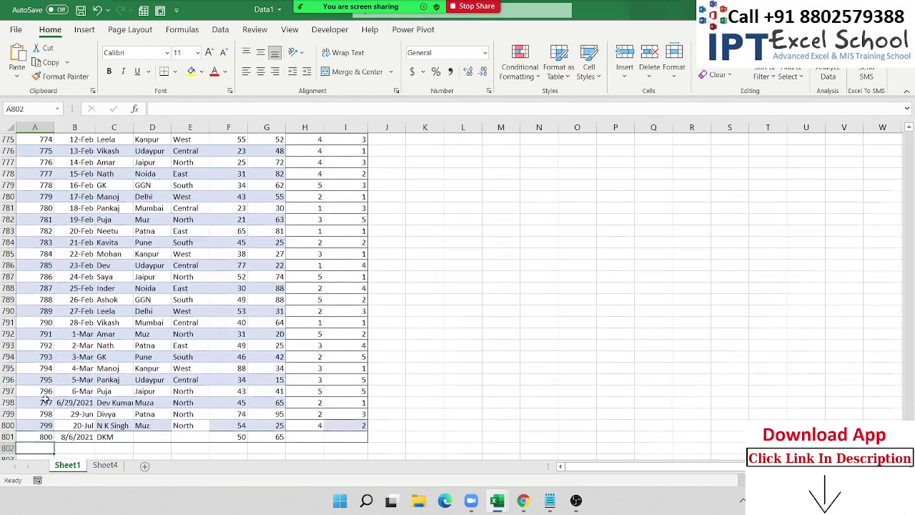
pyautogui.write('801')
pyautogui.press('Tab')
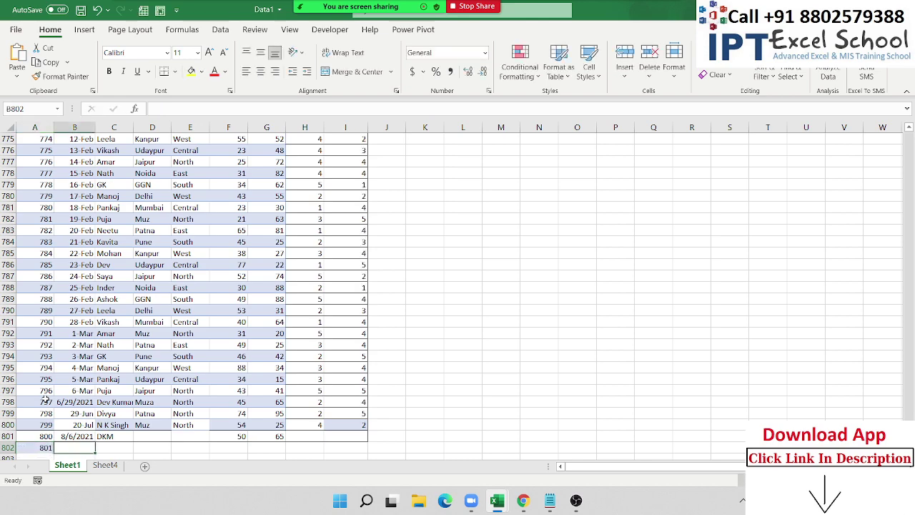
pyautogui.hotkey('ctrl', 'k')
pyautogui.press('Escape')
pyautogui.hotkey('ctrl', 't')
pyautogui.press('Return')
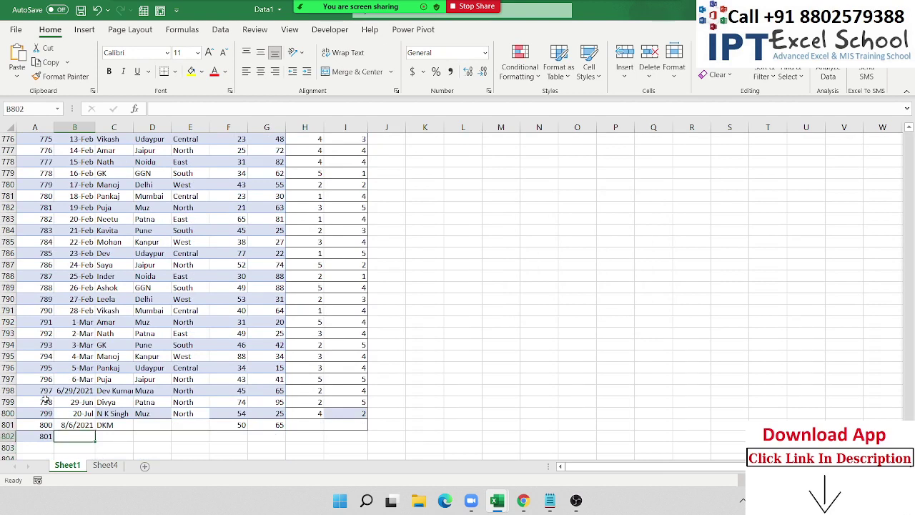
pyautogui.hotkey('ctrl', ';')
pyautogui.press('Tab')
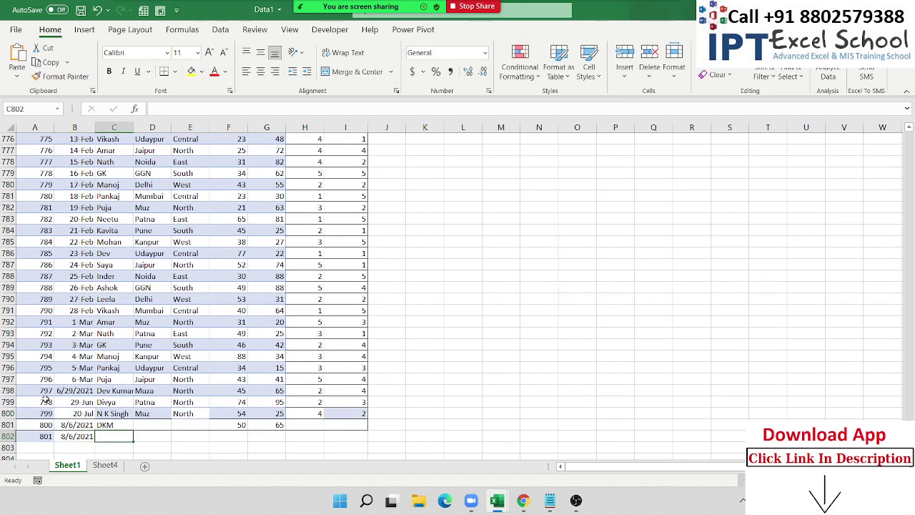
# Step: Enter the new person's name in C802 and quantity 85 in F802
pyautogui.write('Son')
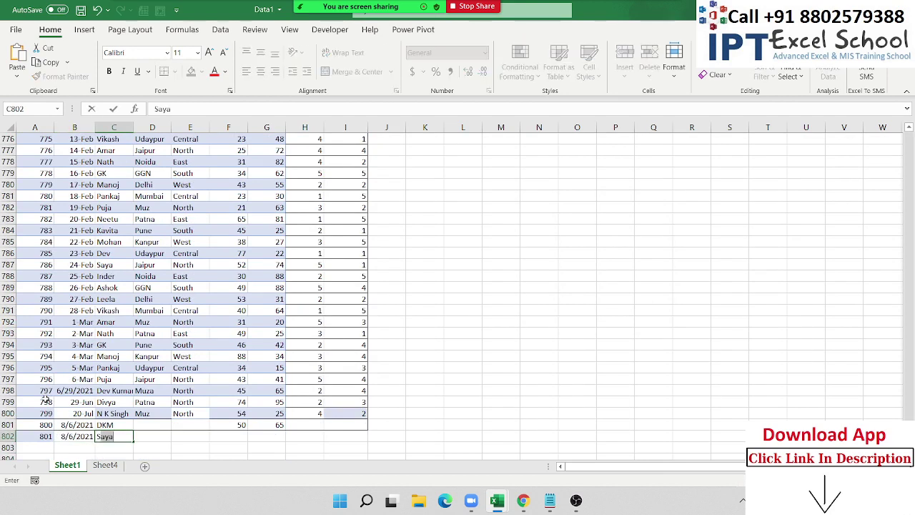
pyautogui.write('u')
pyautogui.write(' Sharma')
pyautogui.press('Tab')
pyautogui.press('Tab')
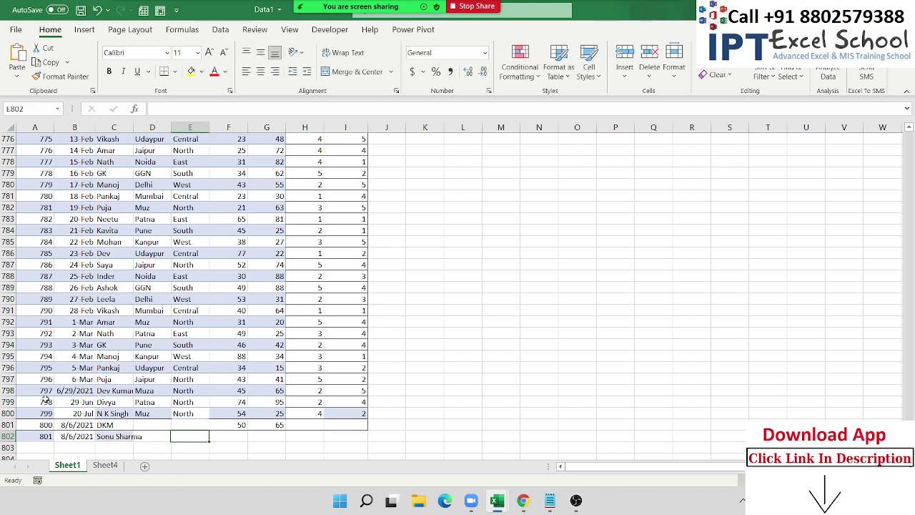
pyautogui.press('Tab')
pyautogui.press('Tab')
pyautogui.press('Left')
pyautogui.write('85')
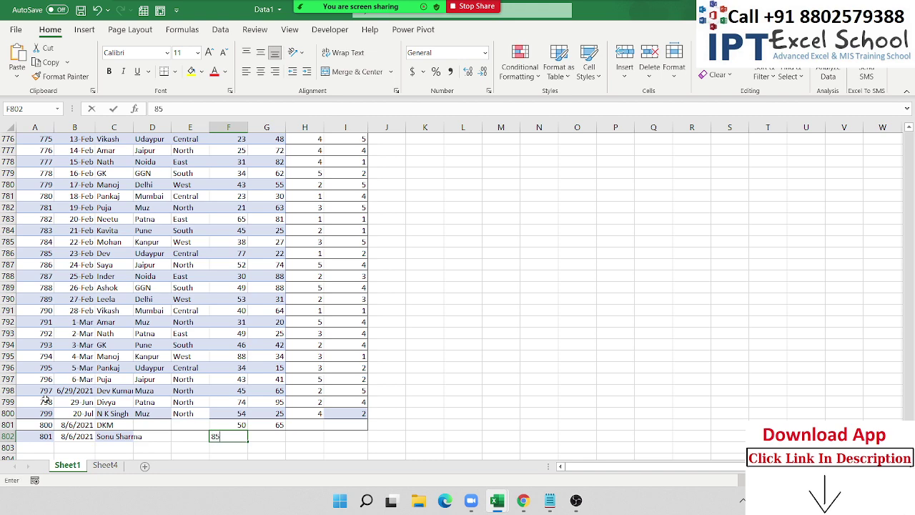
pyautogui.press('Return')
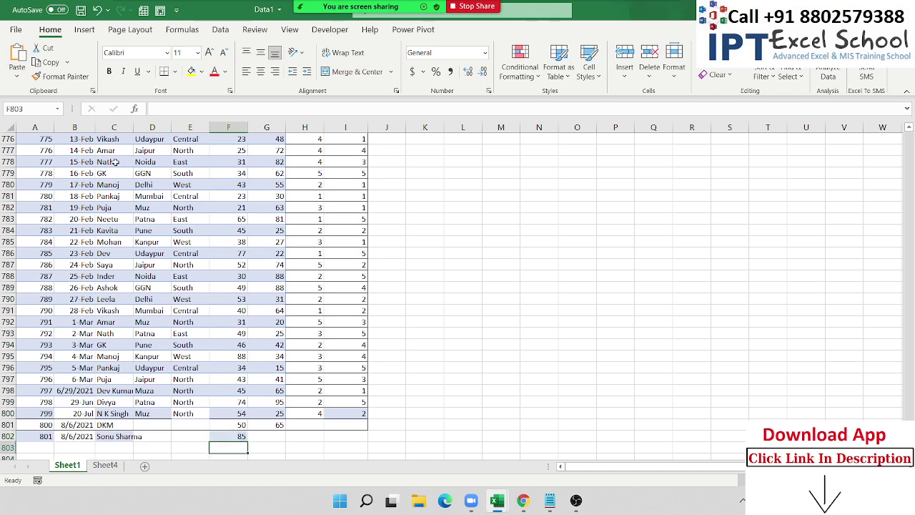
pyautogui.click(114, 162)
pyautogui.click(84, 29)
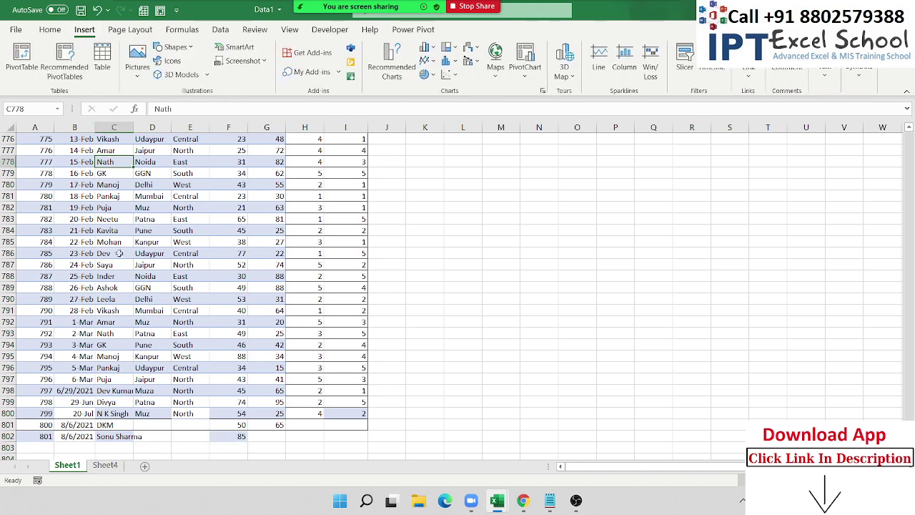
# Step: Refresh the Sheet4 PivotTable so the new 85 entry shows and the total reads 38154
pyautogui.click(105, 465)
pyautogui.rightClick(68, 287)
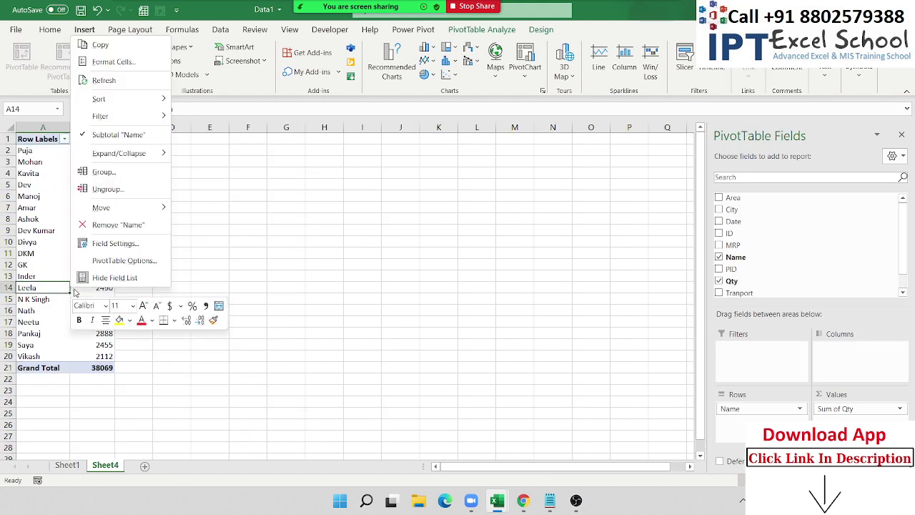
pyautogui.click(104, 80)
pyautogui.click(17, 367)
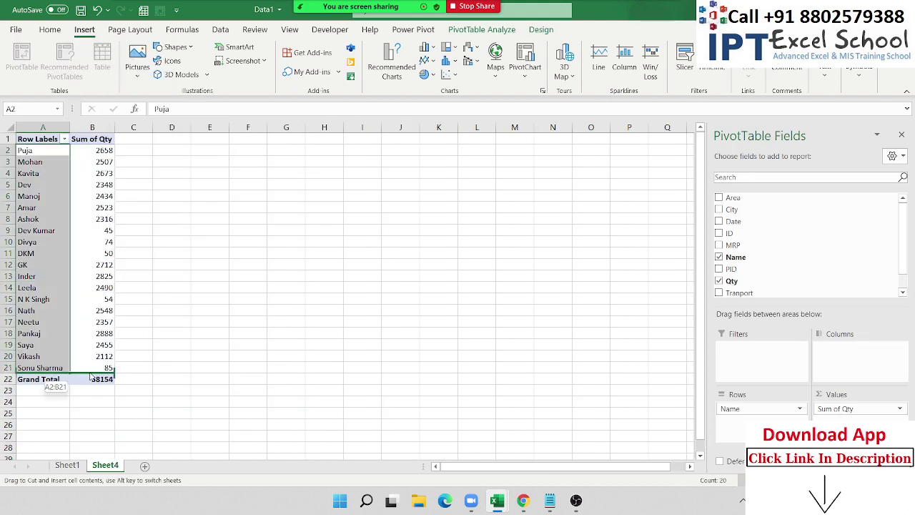
pyautogui.moveTo(109, 368); pyautogui.dragTo(43, 367)
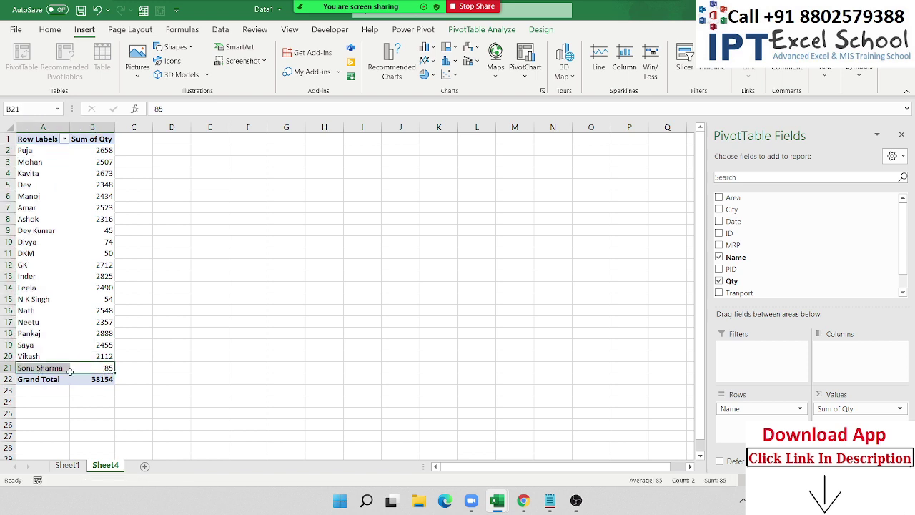
pyautogui.click(67, 466)
pyautogui.click(367, 150)
# Step: Head column J 'Month', put JAN in J2 and auto-fill JAN–DEC down the column
pyautogui.hotkey('ctrl', 'Up')
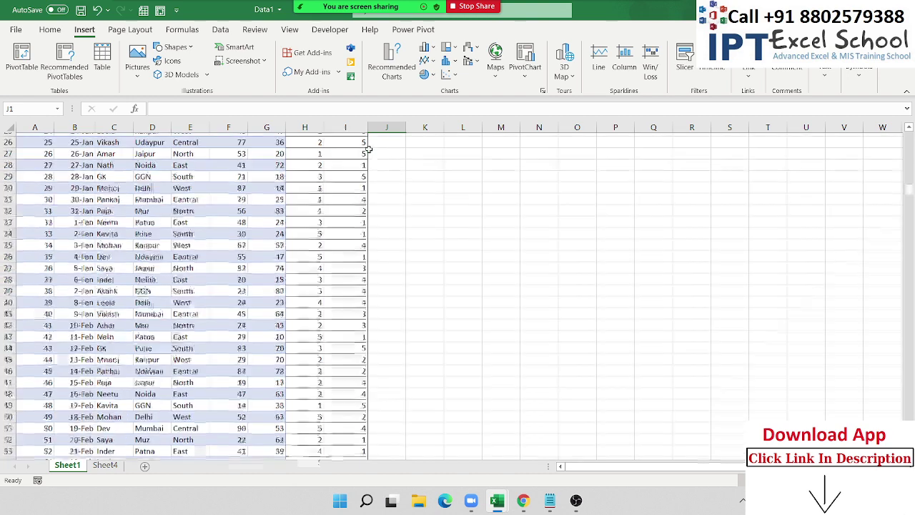
pyautogui.write('Jan')
pyautogui.hotkey('ctrl', 'Return')
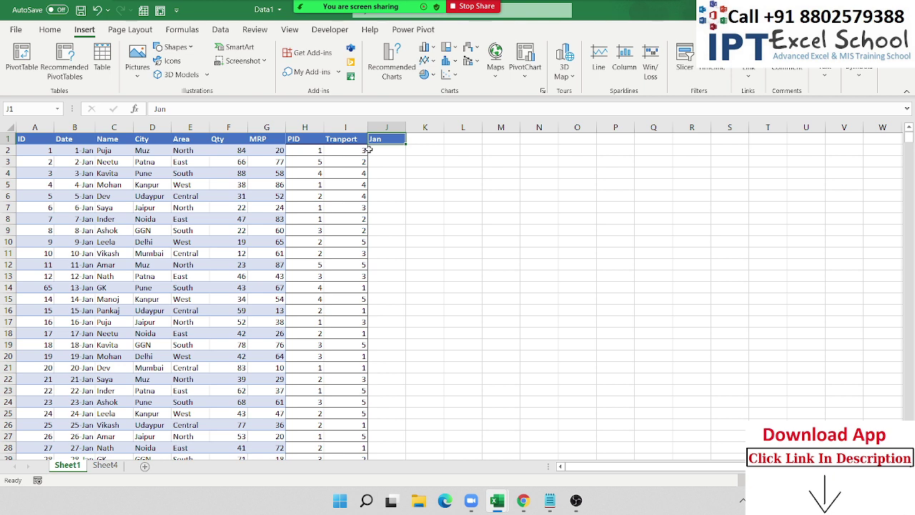
pyautogui.write('Mon')
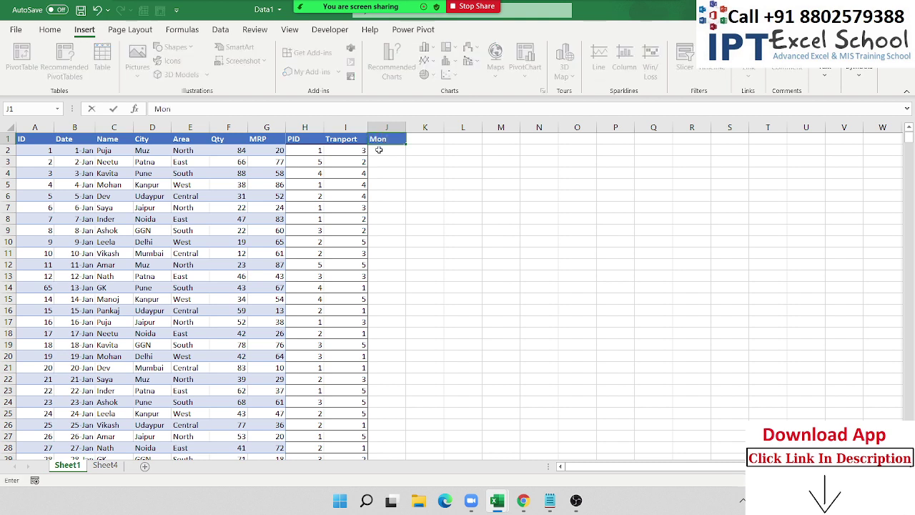
pyautogui.write('th')
pyautogui.press('Return')
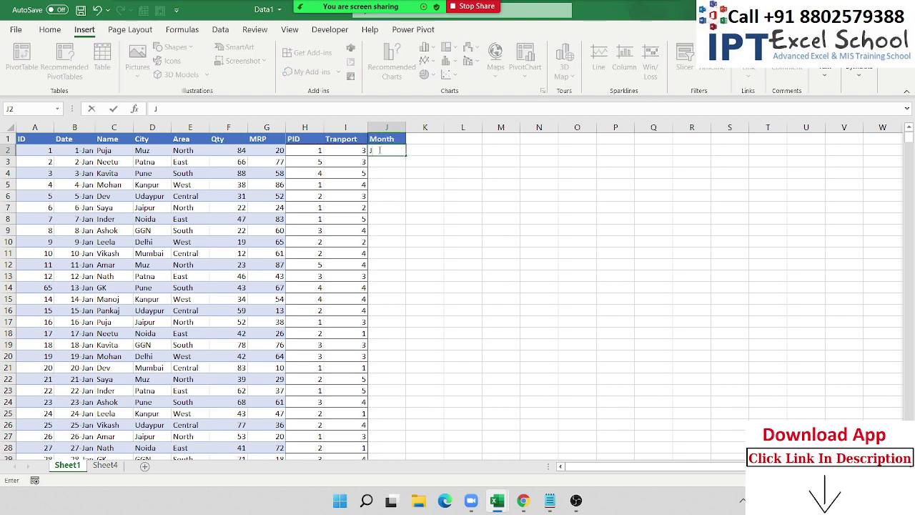
pyautogui.write('JAN')
pyautogui.press('Return')
pyautogui.click(377, 150)
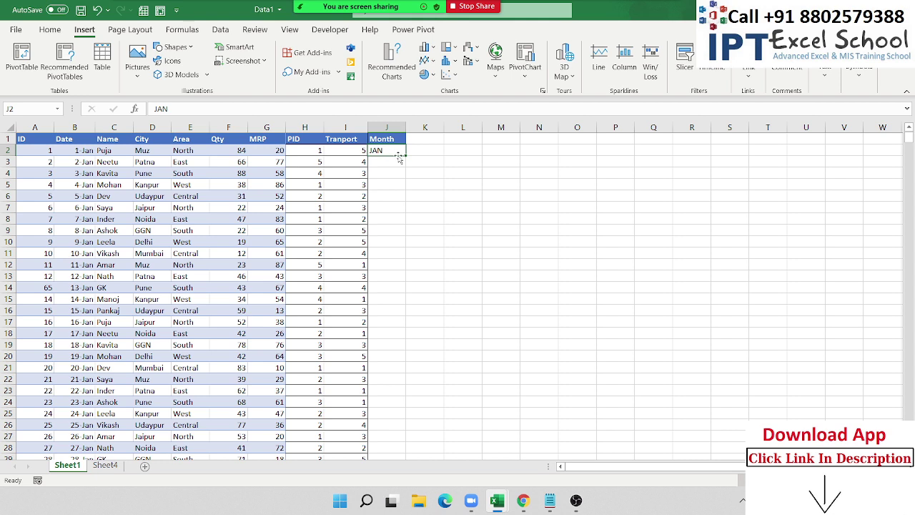
pyautogui.doubleClick(405, 155)
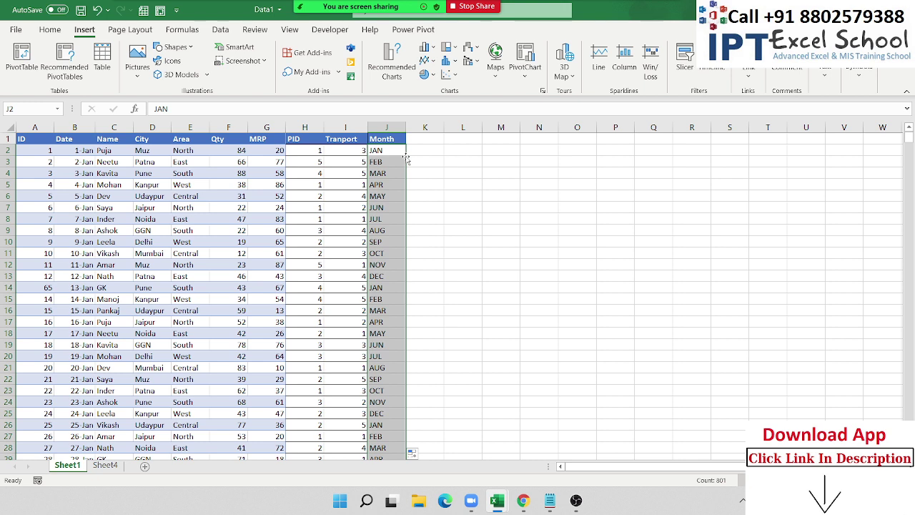
# Step: Refresh the Sheet4 PivotTable with the new Month column
pyautogui.click(82, 164)
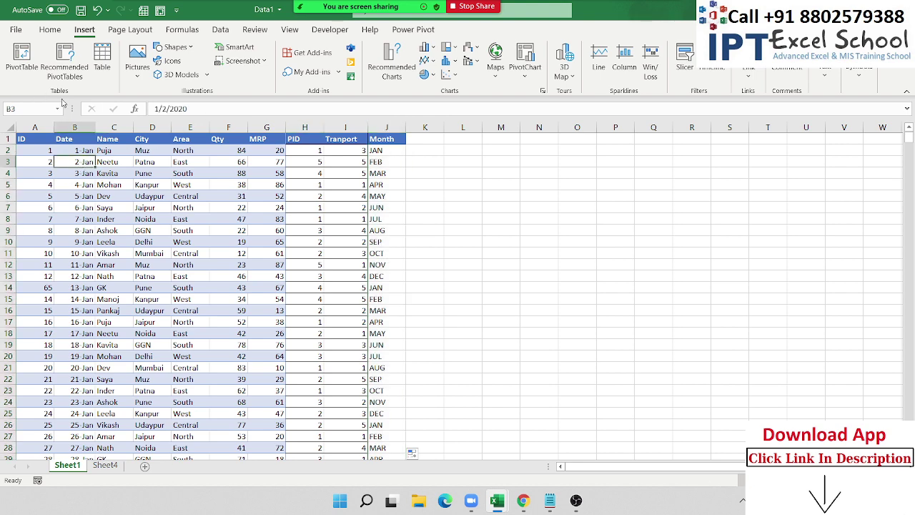
pyautogui.click(105, 466)
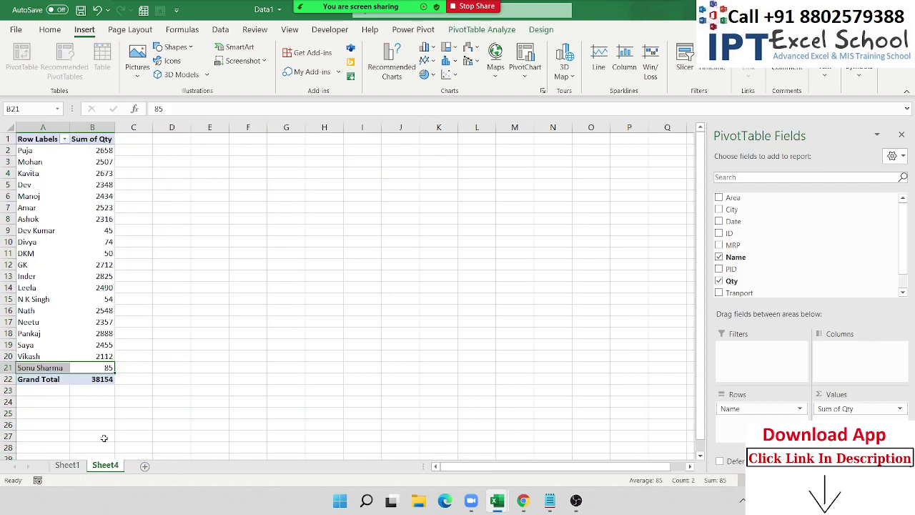
pyautogui.rightClick(70, 254)
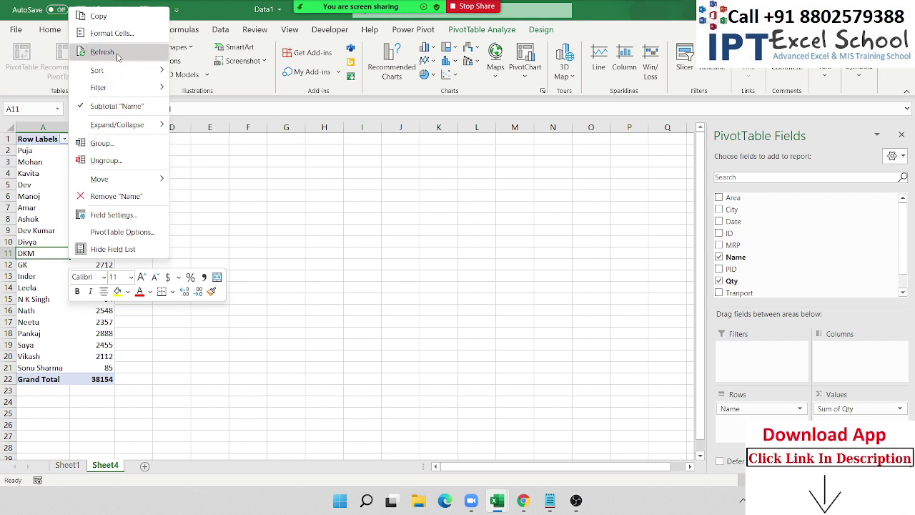
pyautogui.click(102, 51)
pyautogui.scroll(-1, 772, 266)
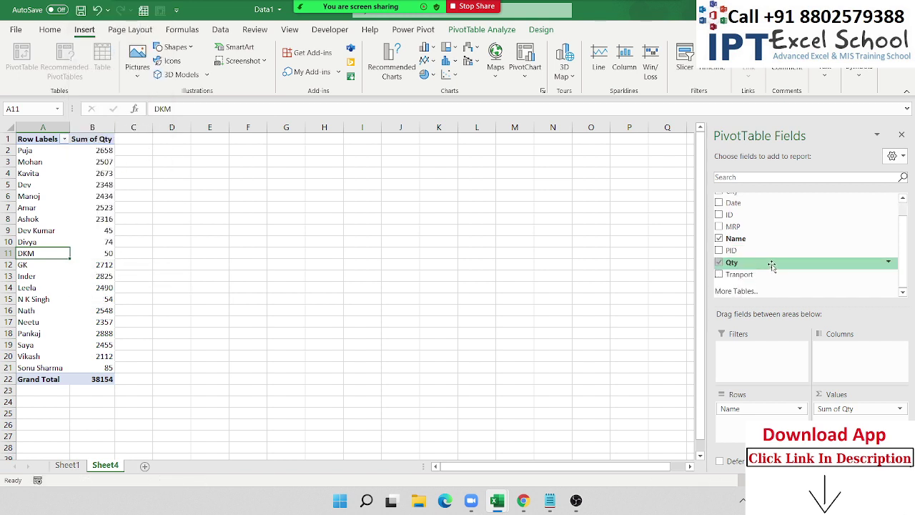
pyautogui.scroll(1, 772, 266)
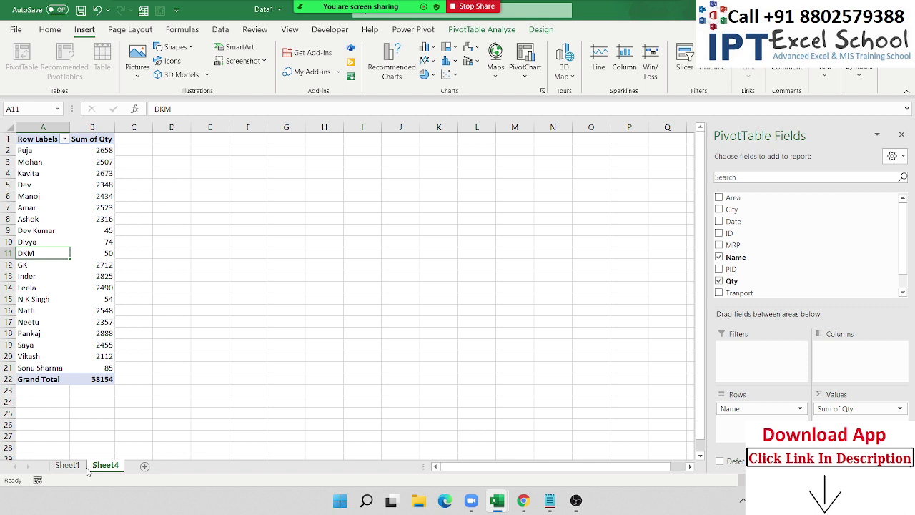
# Step: Undo the Month column so the data ends at Tranport again
pyautogui.click(83, 468)
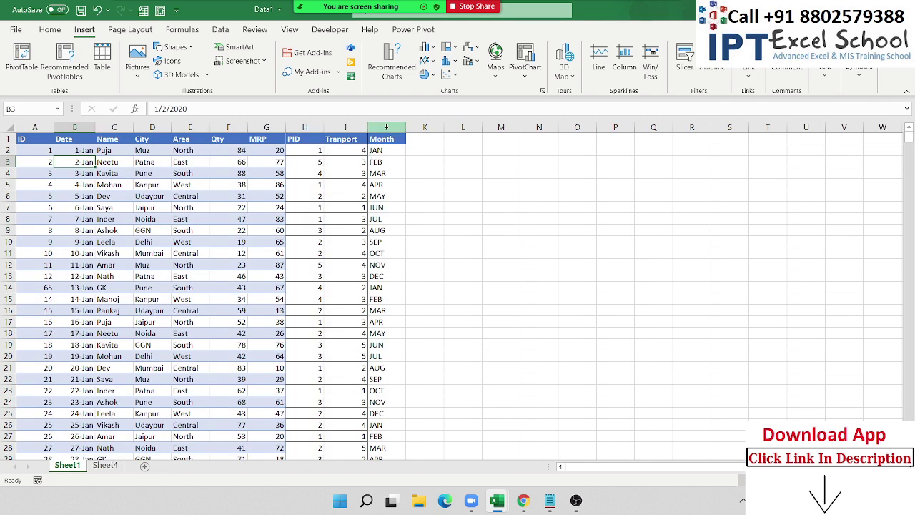
pyautogui.click(387, 127)
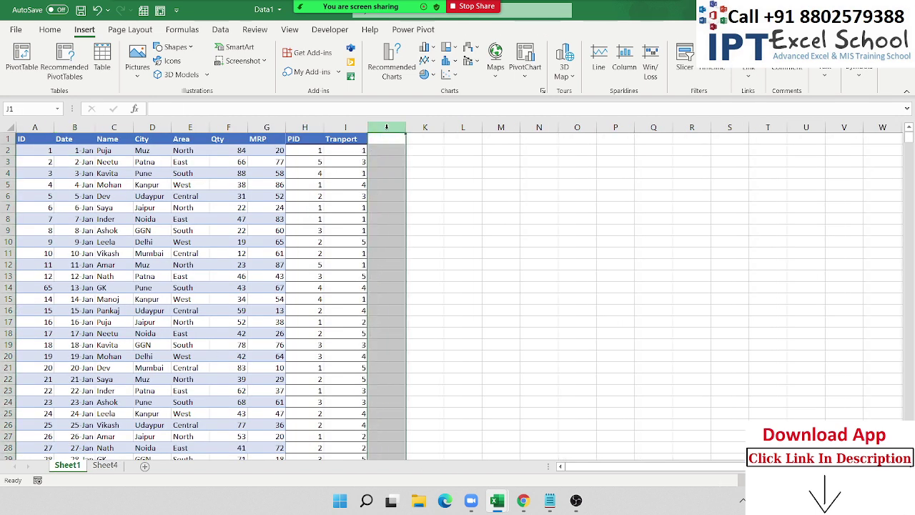
pyautogui.hotkey('ctrl', 'z')
pyautogui.click(105, 465)
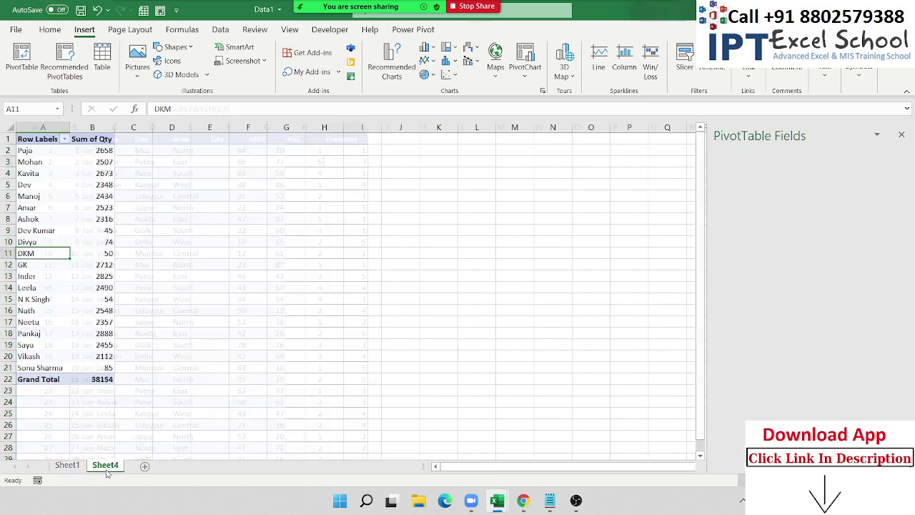
pyautogui.click(71, 466)
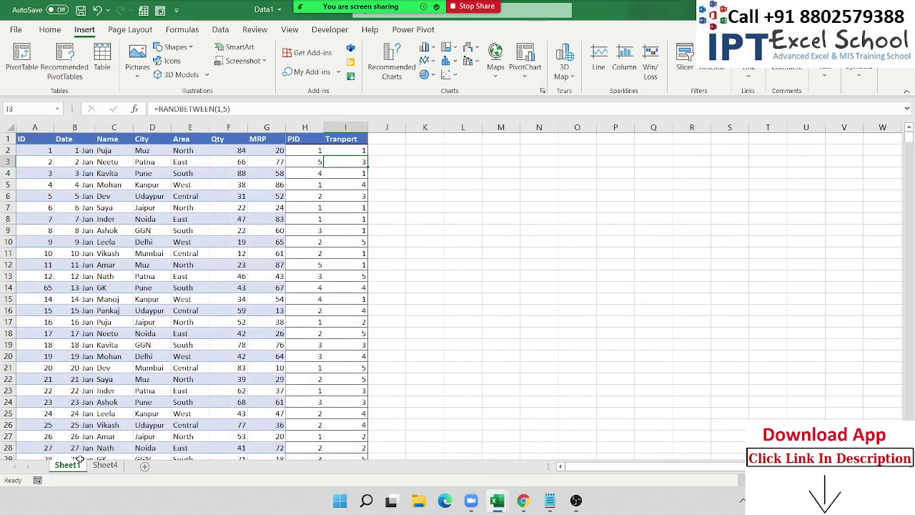
pyautogui.click(476, 187)
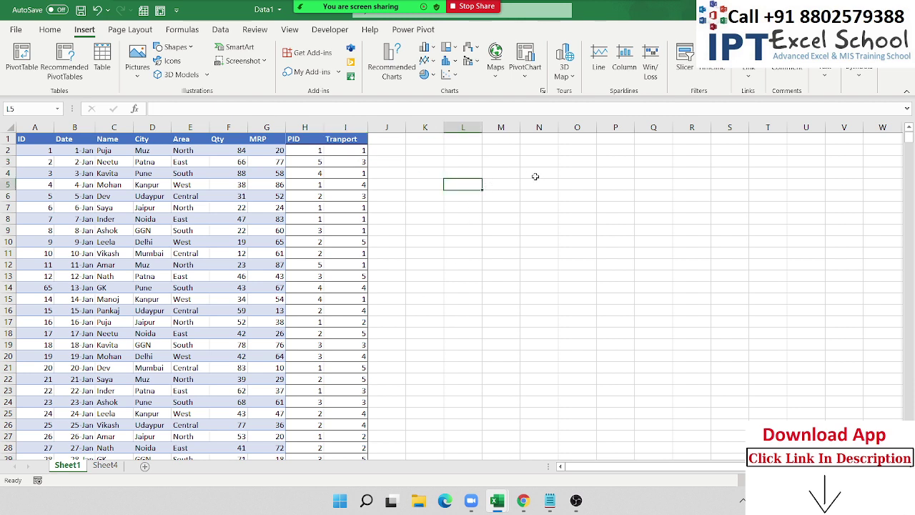
# Step: Begin L5's formula as =OFFSET(A1,0,0,COUNTA(A:A) for the row count
pyautogui.write('=')
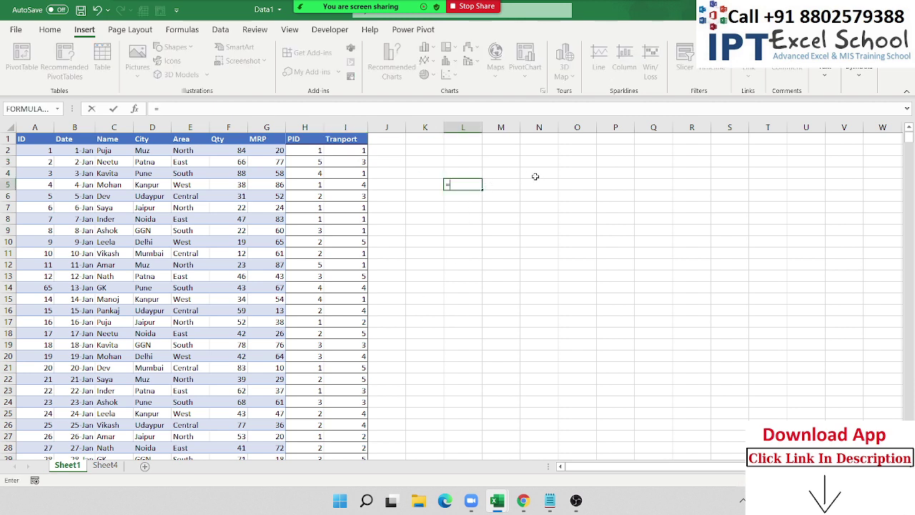
pyautogui.write('of')
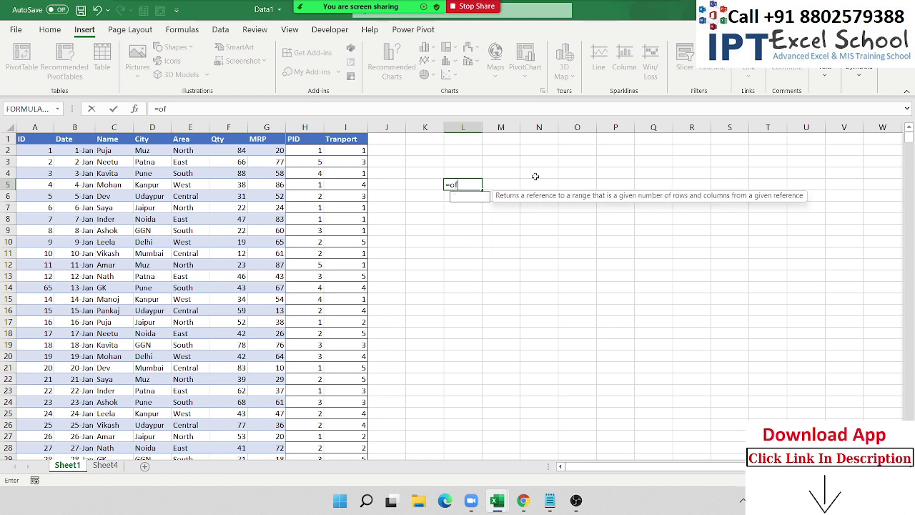
pyautogui.press('Tab')
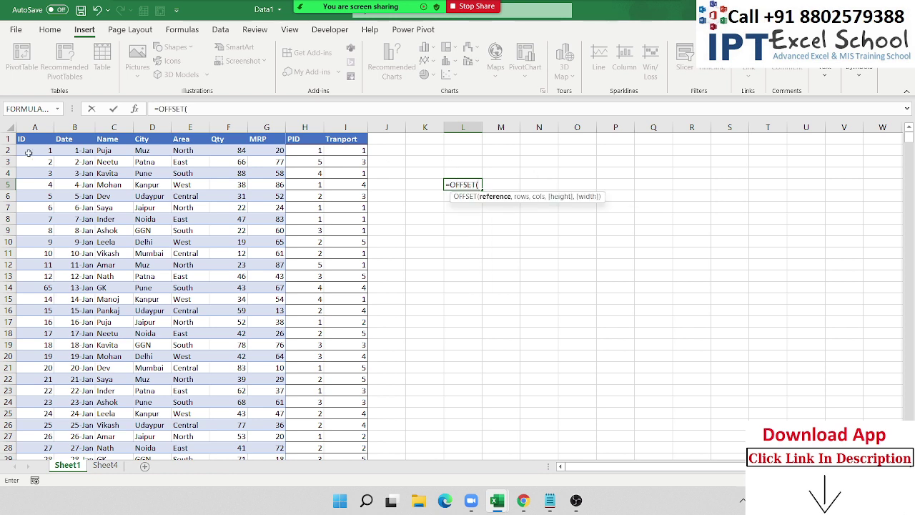
pyautogui.click(29, 138)
pyautogui.write(',')
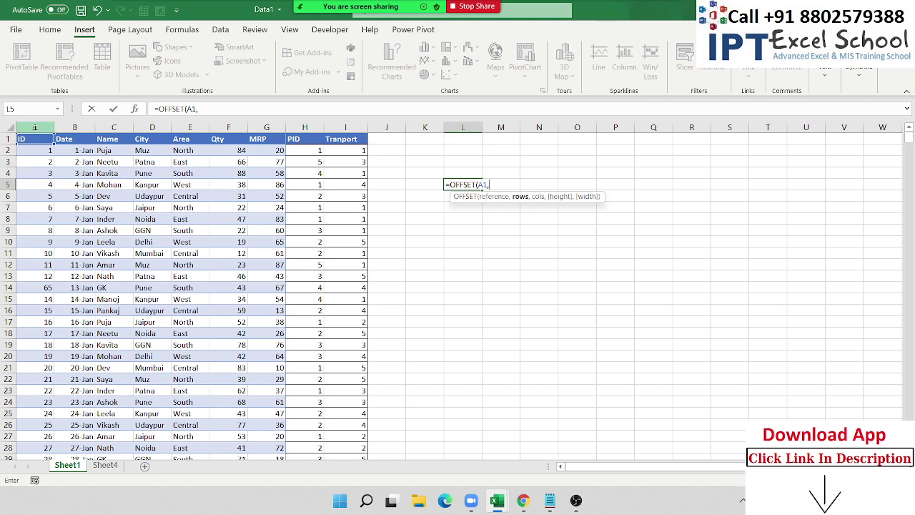
pyautogui.write('0,')
pyautogui.write('0')
pyautogui.write(',')
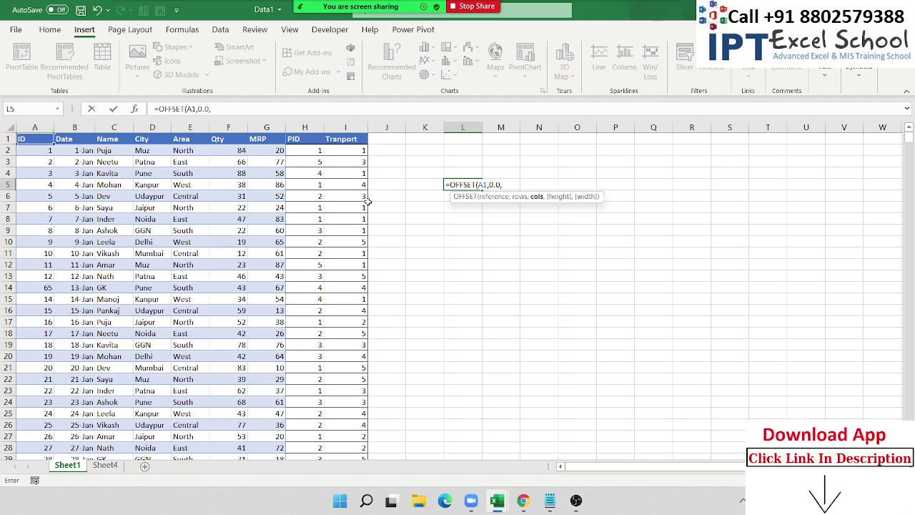
pyautogui.press('BackSpace')
pyautogui.press('BackSpace')
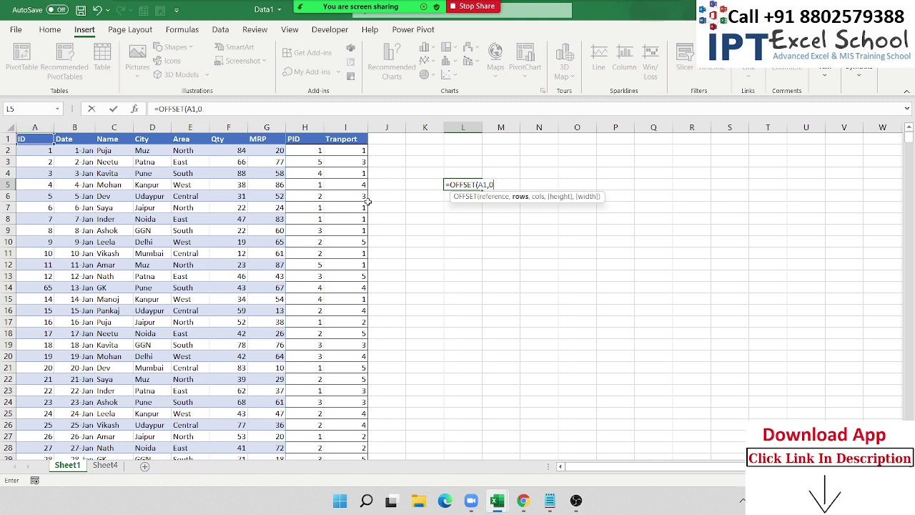
pyautogui.write(',0')
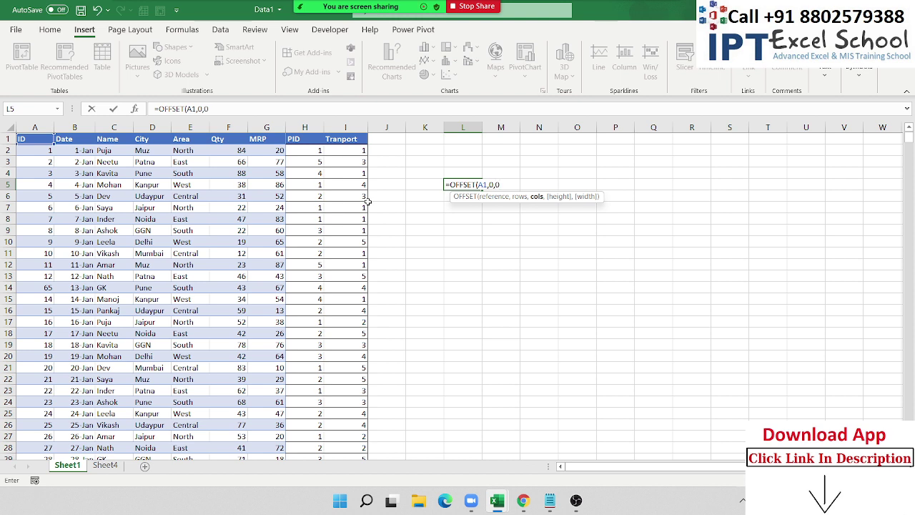
pyautogui.write(',c')
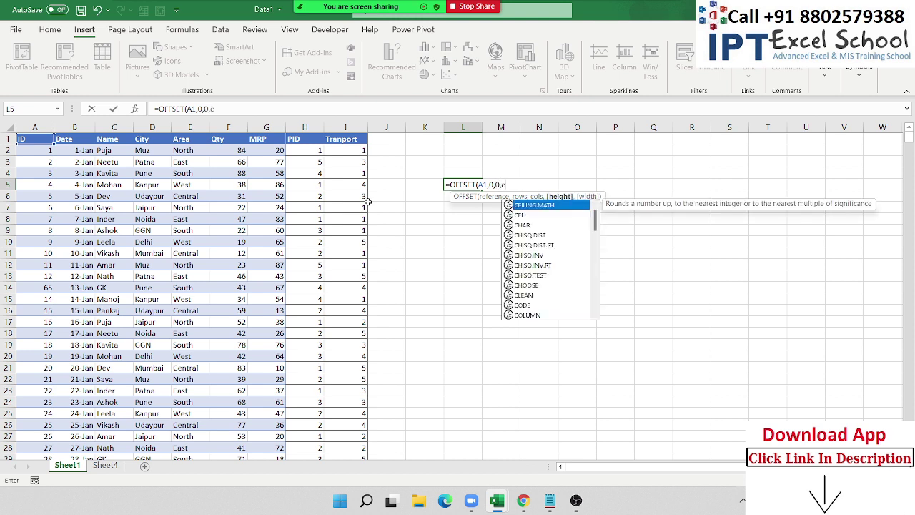
pyautogui.write('oun')
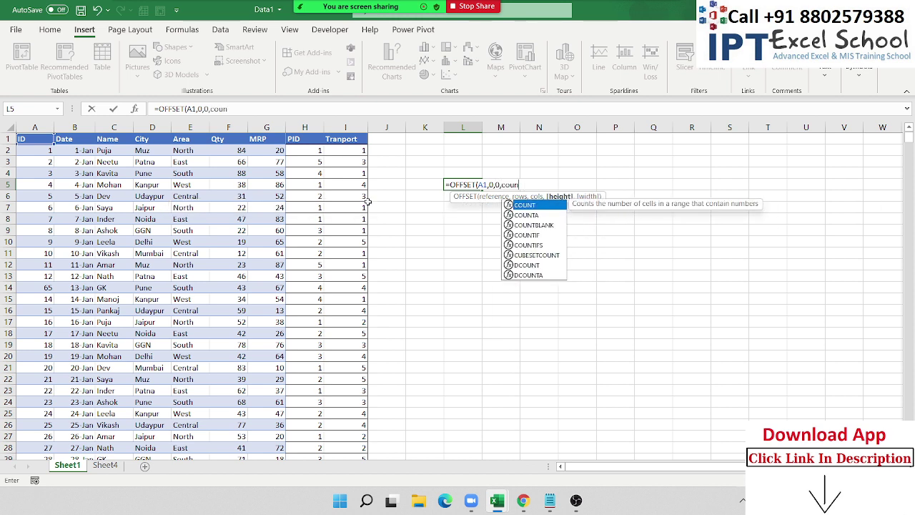
pyautogui.press('Down')
pyautogui.press('Tab')
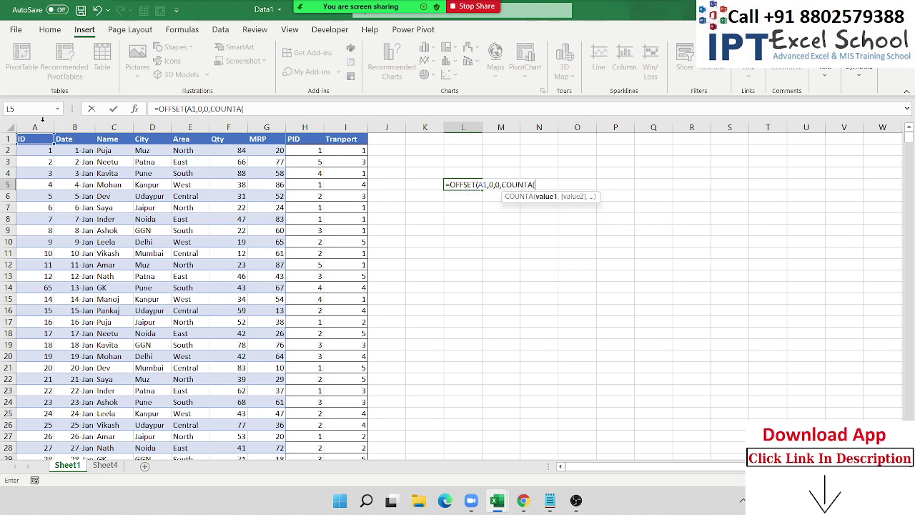
pyautogui.click(39, 123)
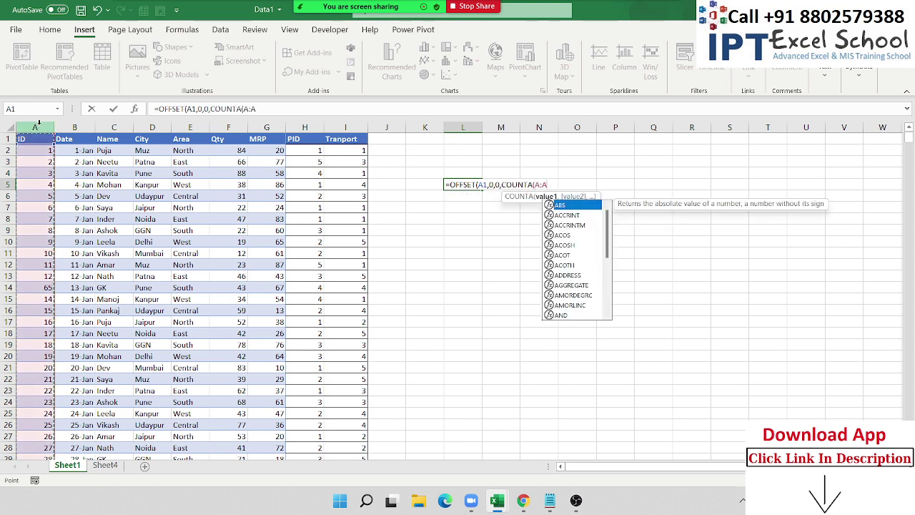
# Step: Finish it with COUNTA(1:1) as the width so the whole table spills
pyautogui.write('),co')
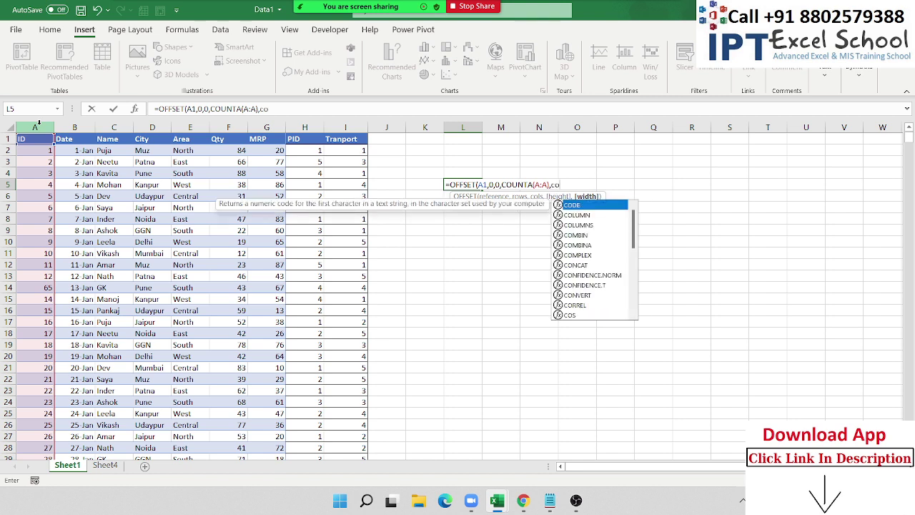
pyautogui.press('Down')
pyautogui.press('Down')
pyautogui.press('Down')
pyautogui.press('Down')
pyautogui.press('Tab')
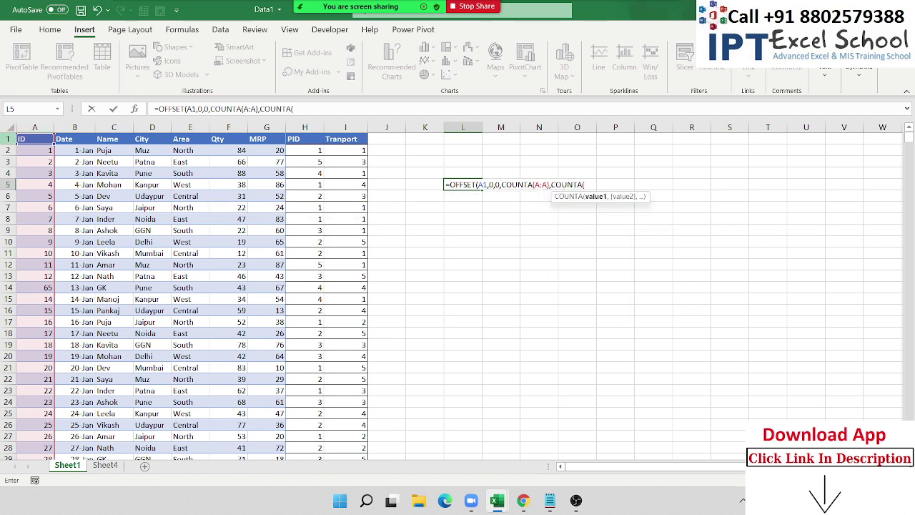
pyautogui.click(7, 139)
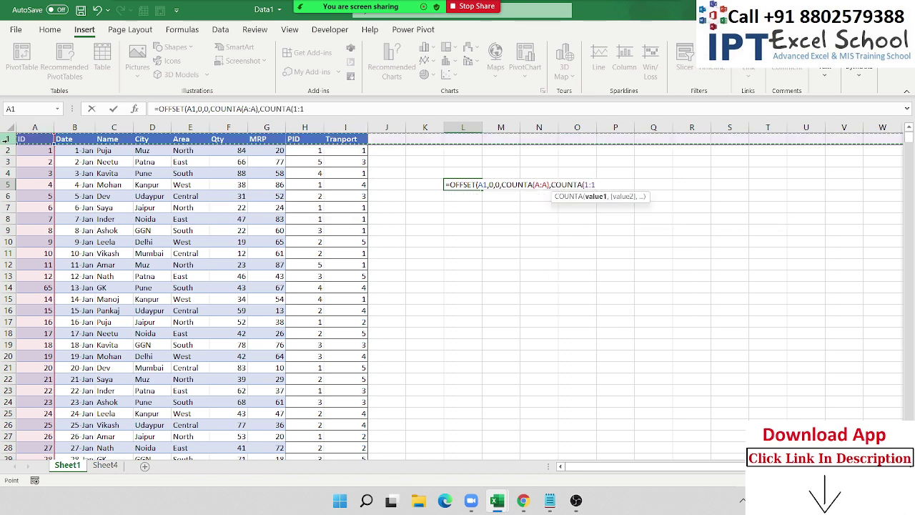
pyautogui.write(')')
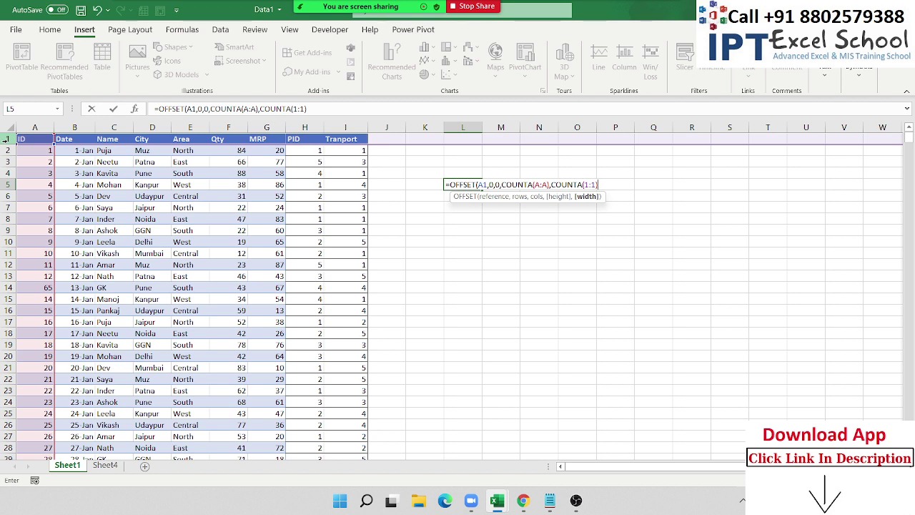
pyautogui.press('Return')
pyautogui.press('Return')
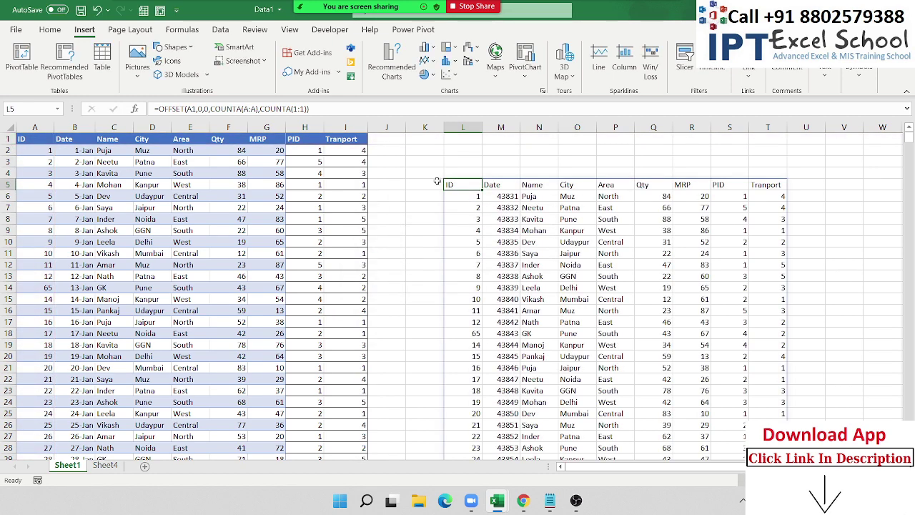
# Step: Change L5 to =OFFSET($A$1,0,0,COUNTA($A:$A),COUNTA($1:$1)) and copy the formula
pyautogui.doubleClick(474, 184)
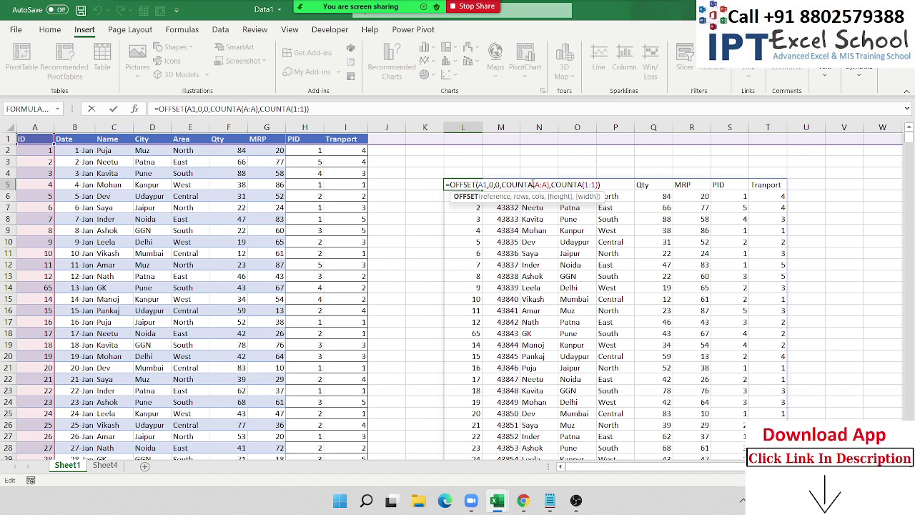
pyautogui.click(540, 184)
pyautogui.press('F4')
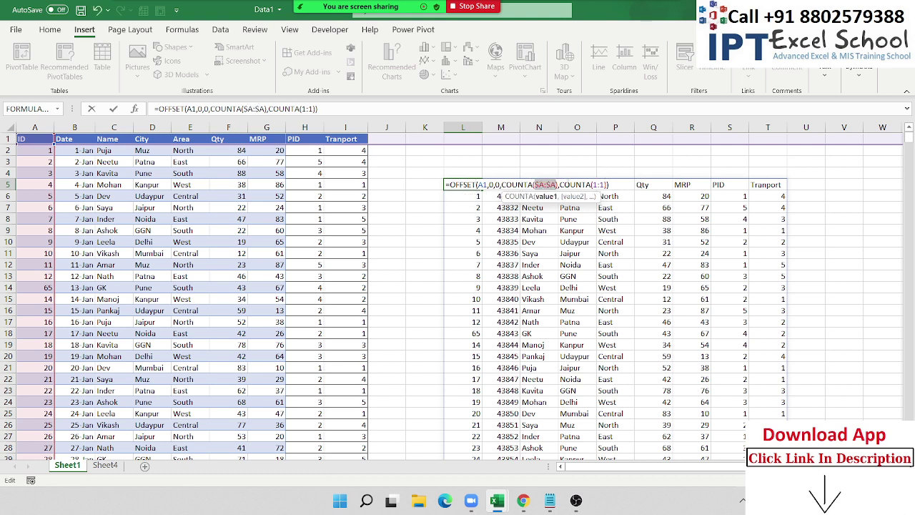
pyautogui.click(598, 184)
pyautogui.press('F4')
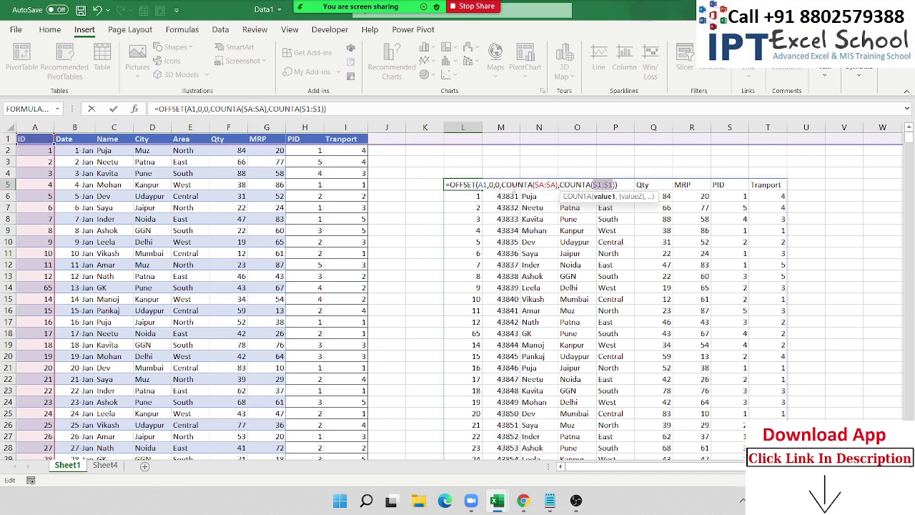
pyautogui.click(482, 185)
pyautogui.press('F4')
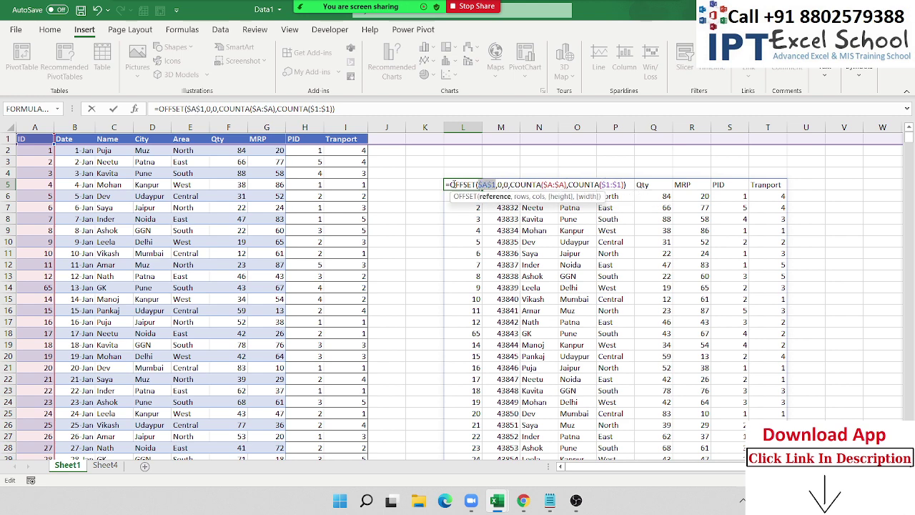
pyautogui.moveTo(448, 184); pyautogui.dragTo(626, 185)
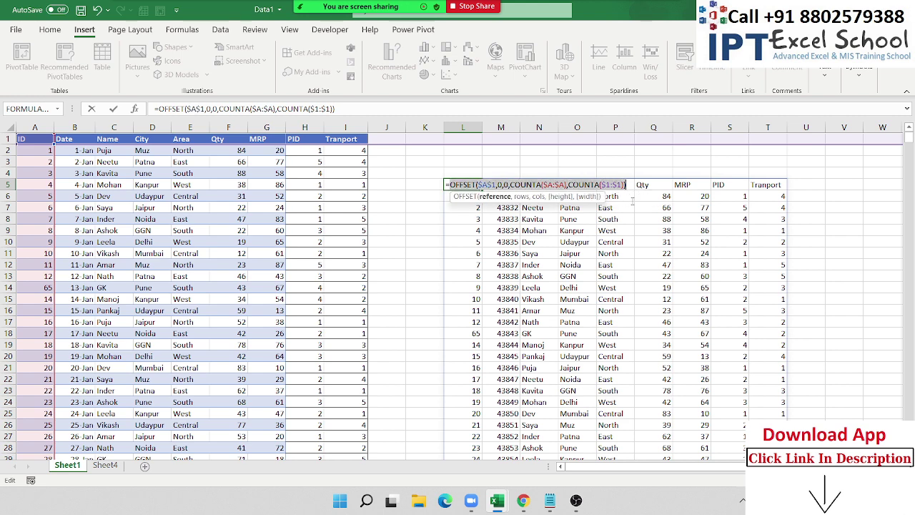
pyautogui.press('Return')
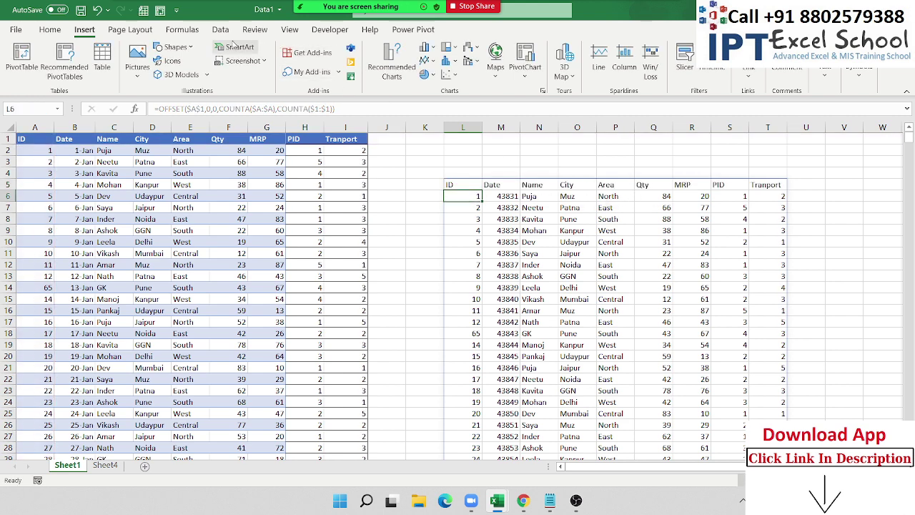
# Step: Define the workbook name 'Data' so it refers to the pasted dynamic OFFSET/COUNTA formula
pyautogui.click(183, 30)
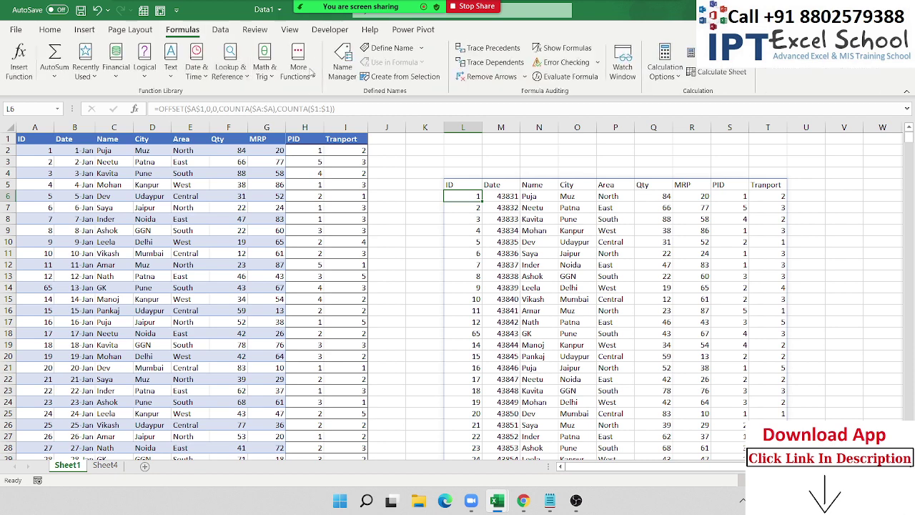
pyautogui.click(390, 48)
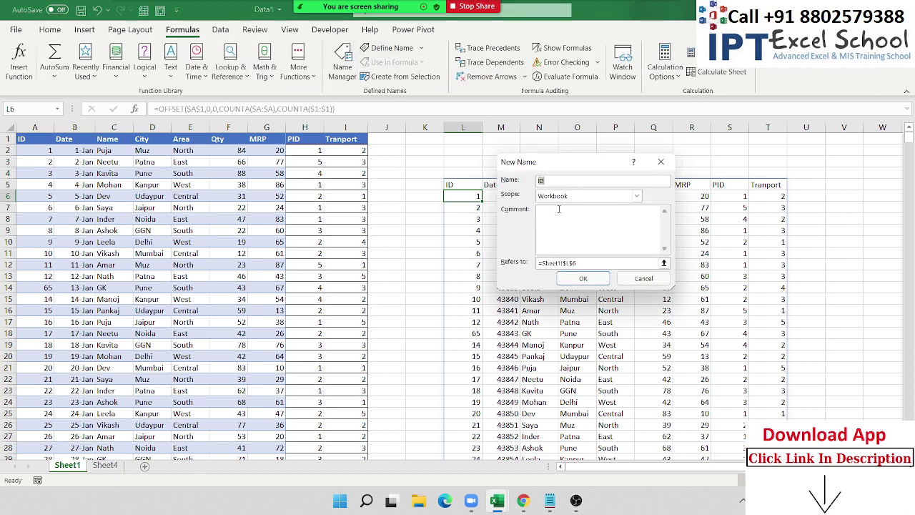
pyautogui.write('ata')
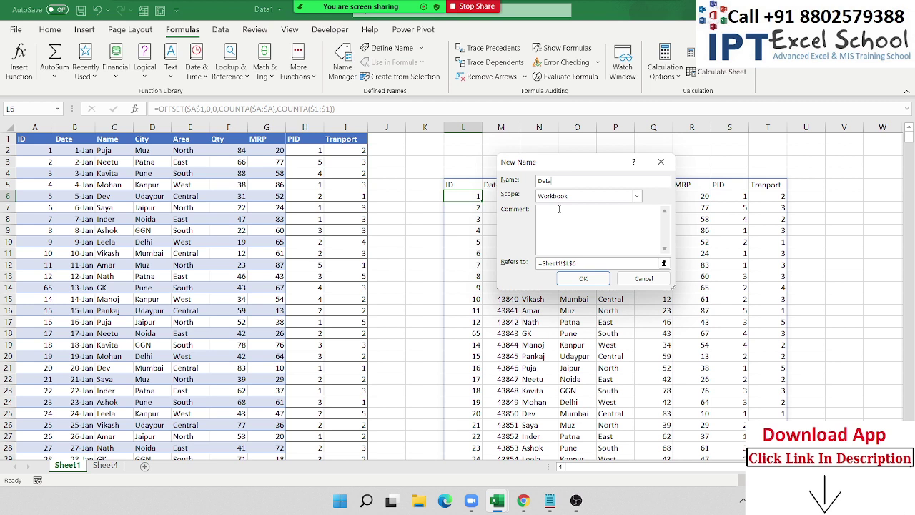
pyautogui.click(577, 263)
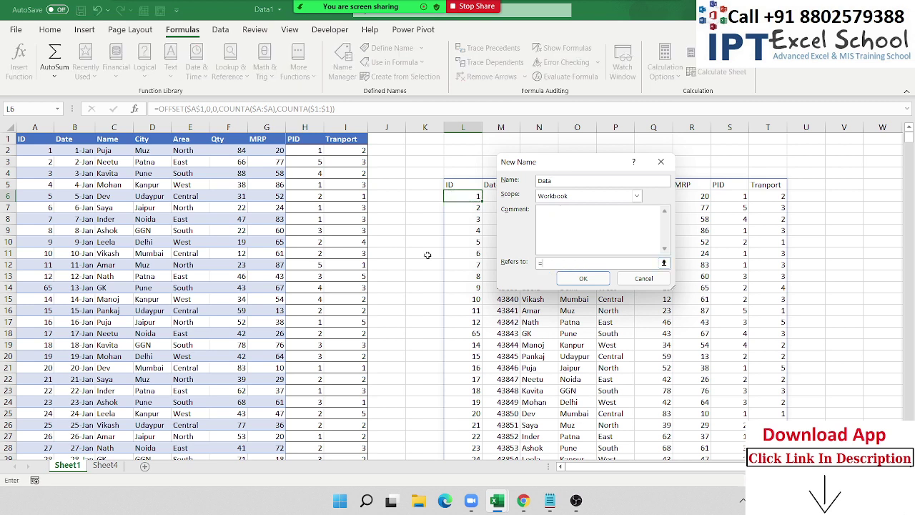
pyautogui.hotkey('ctrl', 'v')
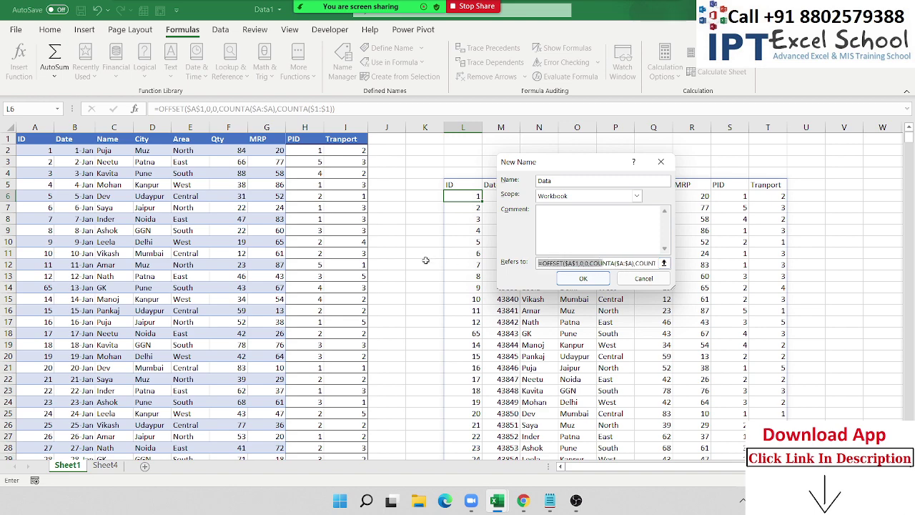
pyautogui.click(580, 278)
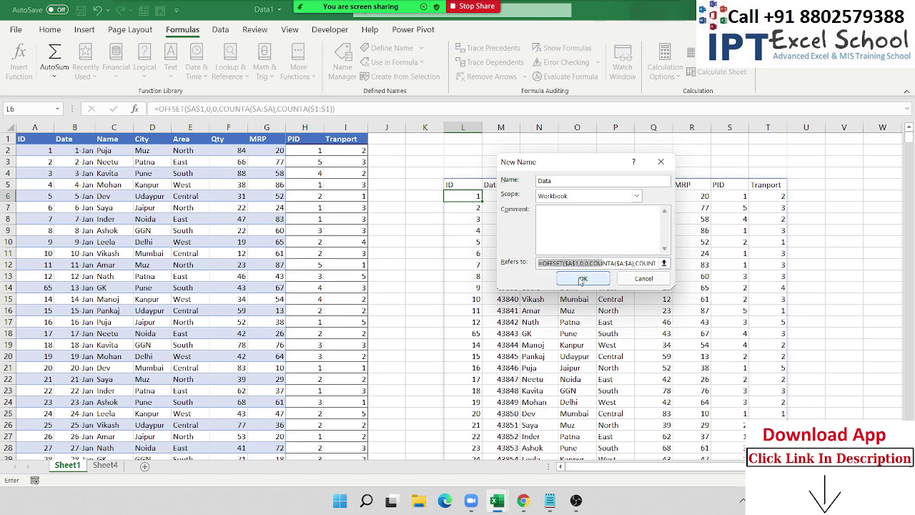
# Step: Remove the spilled helper table at L5 and return to cell A1
pyautogui.click(468, 188)
pyautogui.hotkey('ctrl', 'shift', 'End')
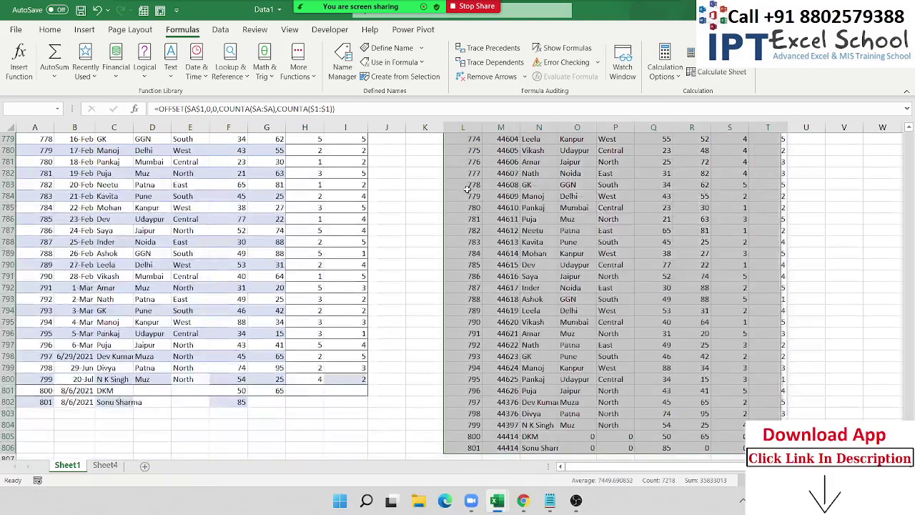
pyautogui.hotkey('ctrl', 'z')
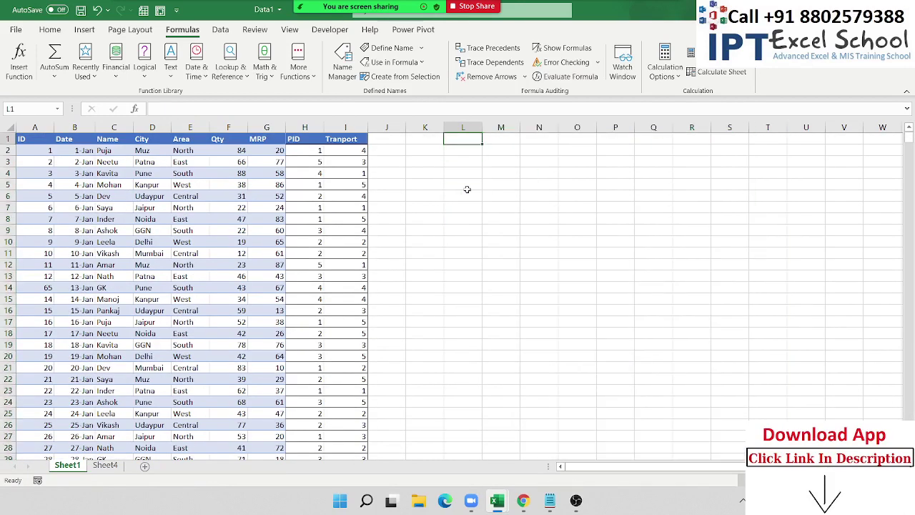
pyautogui.hotkey('ctrl', 'z')
pyautogui.hotkey('ctrl', 'Home')
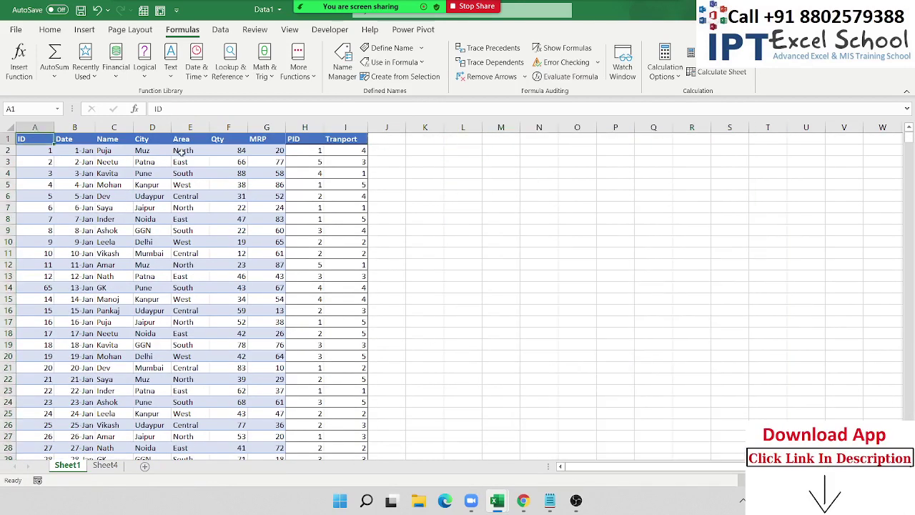
# Step: Add a new sheet with an empty PivotTable whose Table/Range is the Data named range
pyautogui.click(146, 467)
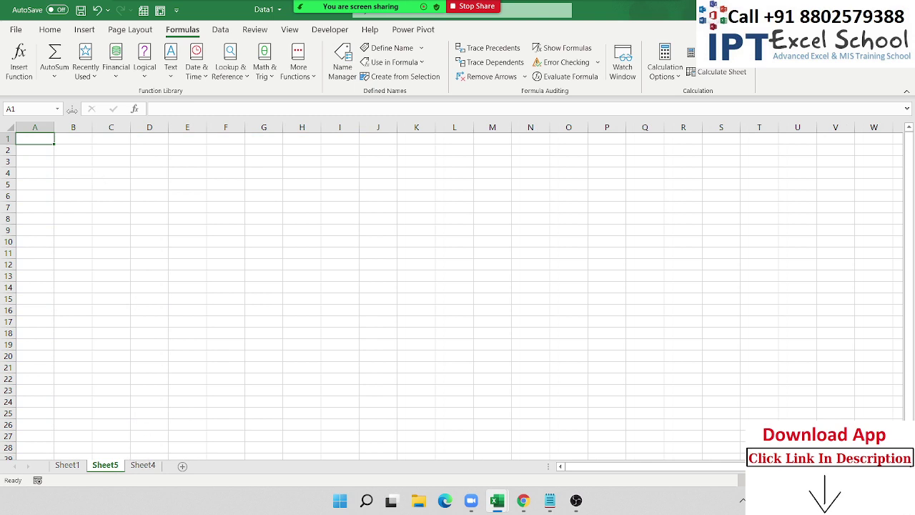
pyautogui.click(85, 29)
pyautogui.click(32, 57)
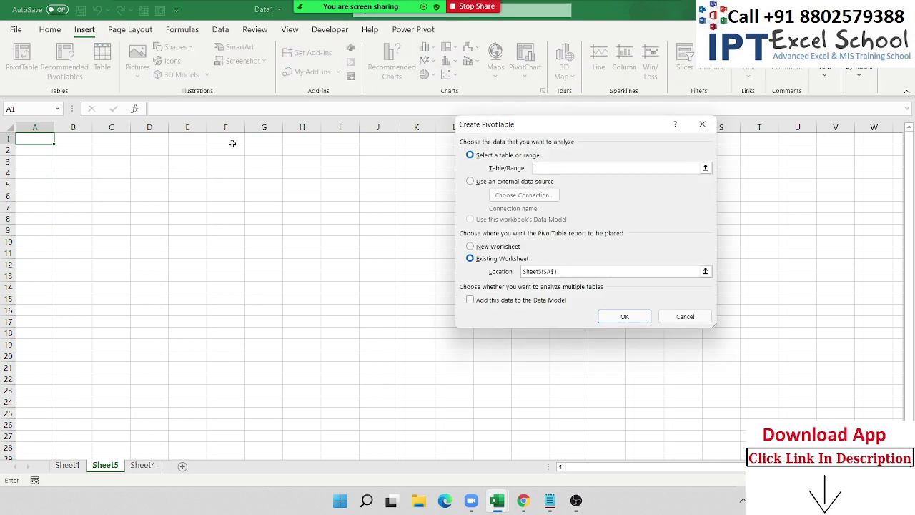
pyautogui.write('Data')
pyautogui.click(624, 317)
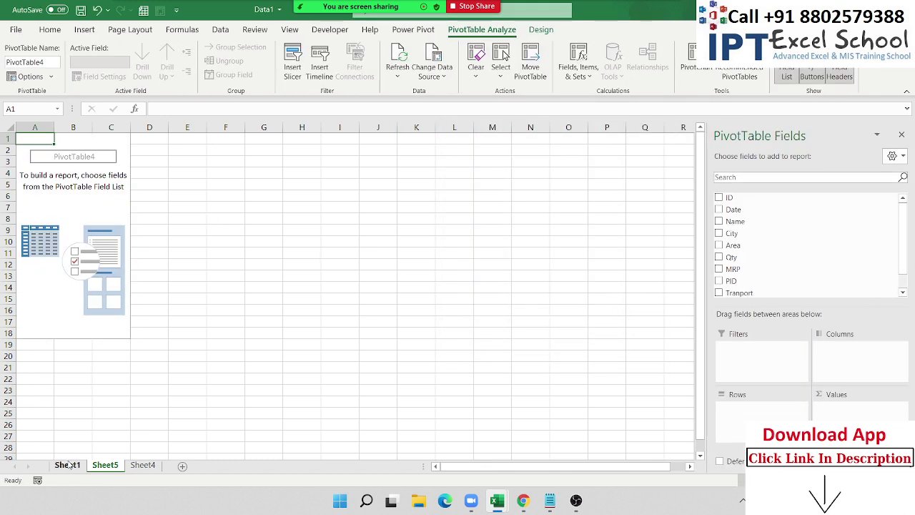
pyautogui.scroll(-1, 743, 233)
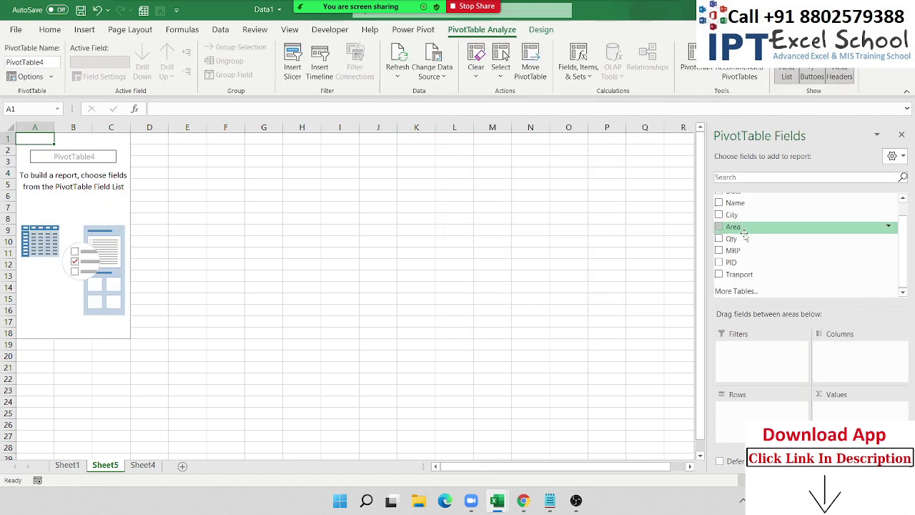
pyautogui.scroll(1, 781, 259)
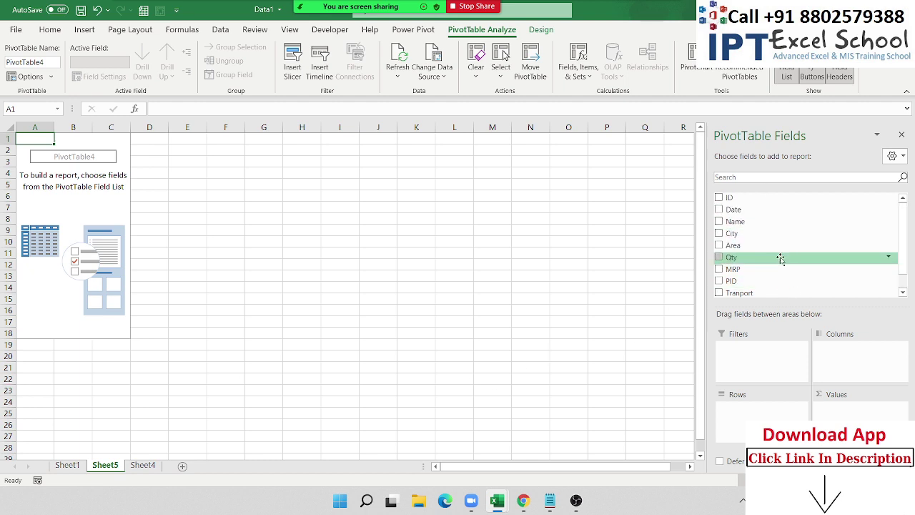
pyautogui.scroll(-1, 781, 259)
# Step: On Sheet1, put a Month header in J1 and auto-fill JAN, FEB, MAR… down column J
pyautogui.click(69, 466)
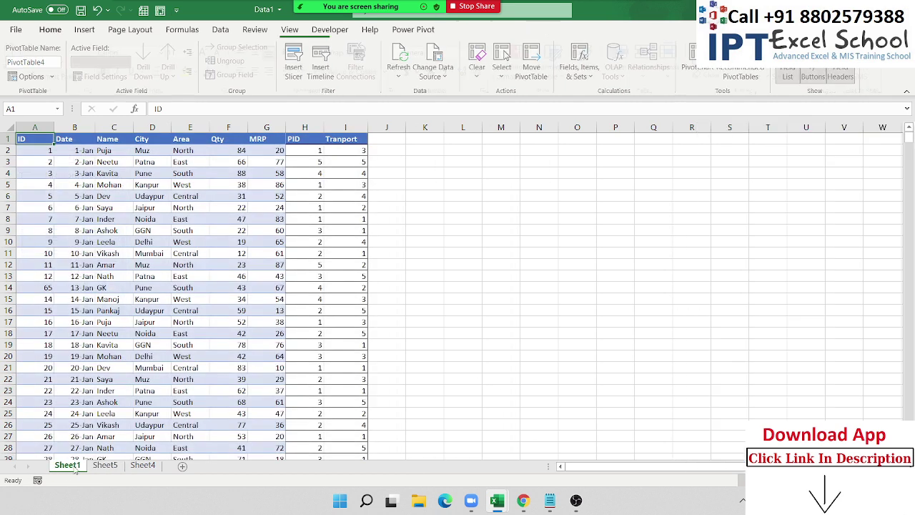
pyautogui.click(394, 140)
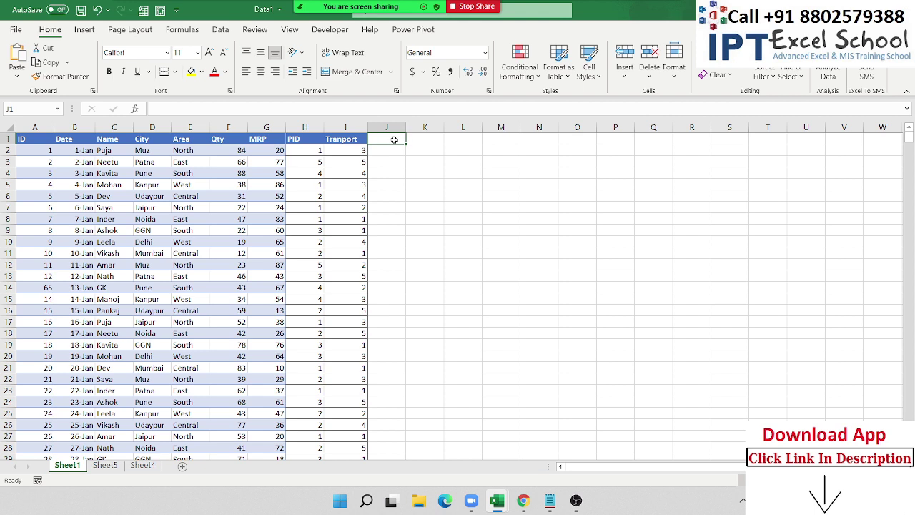
pyautogui.write('Montgh')
pyautogui.press('BackSpace')
pyautogui.press('BackSpace')
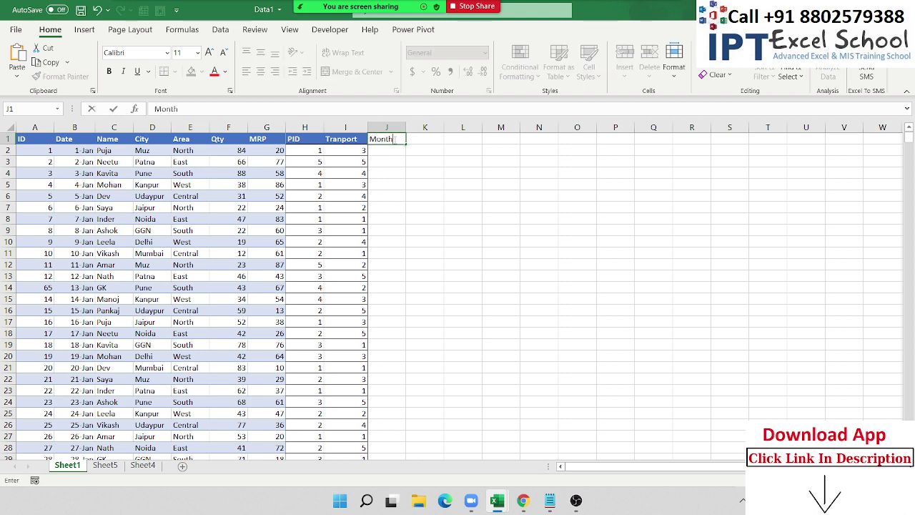
pyautogui.press('Return')
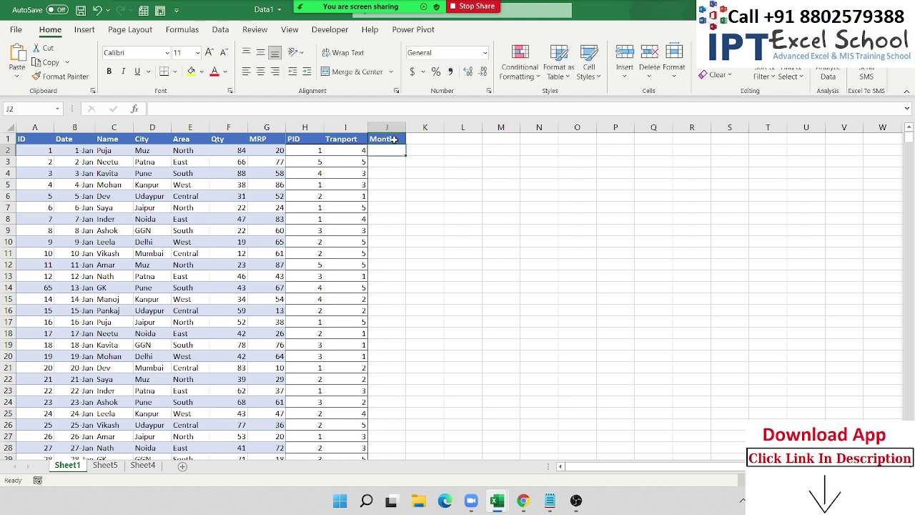
pyautogui.write('JAN')
pyautogui.hotkey('ctrl', 'Return')
pyautogui.doubleClick(406, 152)
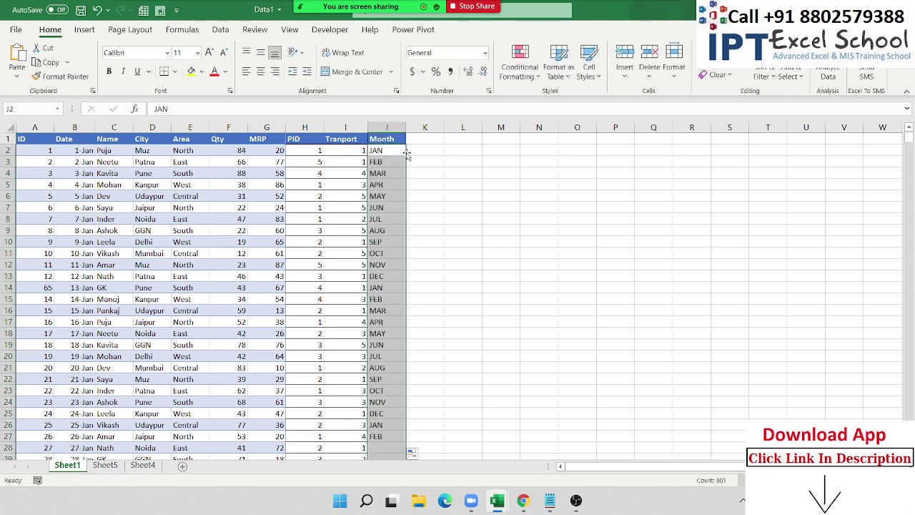
pyautogui.click(142, 465)
# Step: Refresh the Sheet4 Name-by-Sum of Qty PivotTable, still totalling 38154, then show Sheet5
pyautogui.rightClick(99, 240)
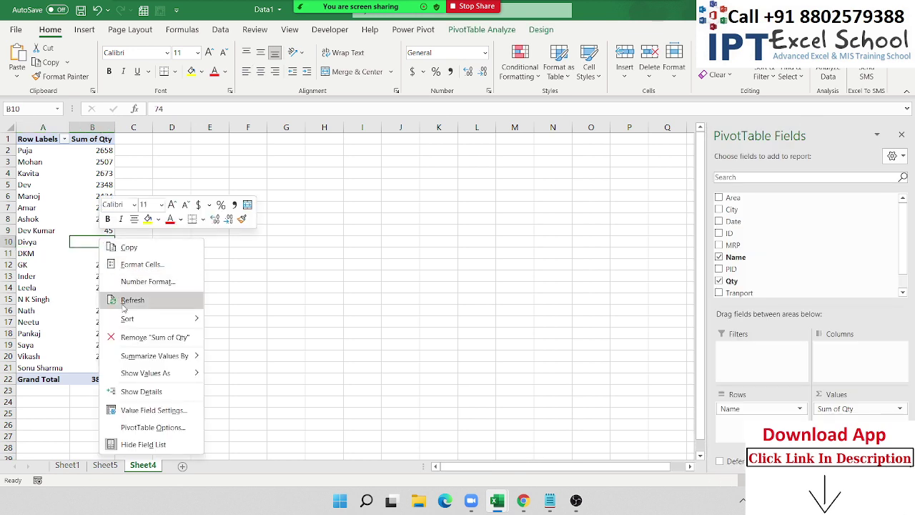
pyautogui.press('Escape')
pyautogui.scroll(-1, 772, 258)
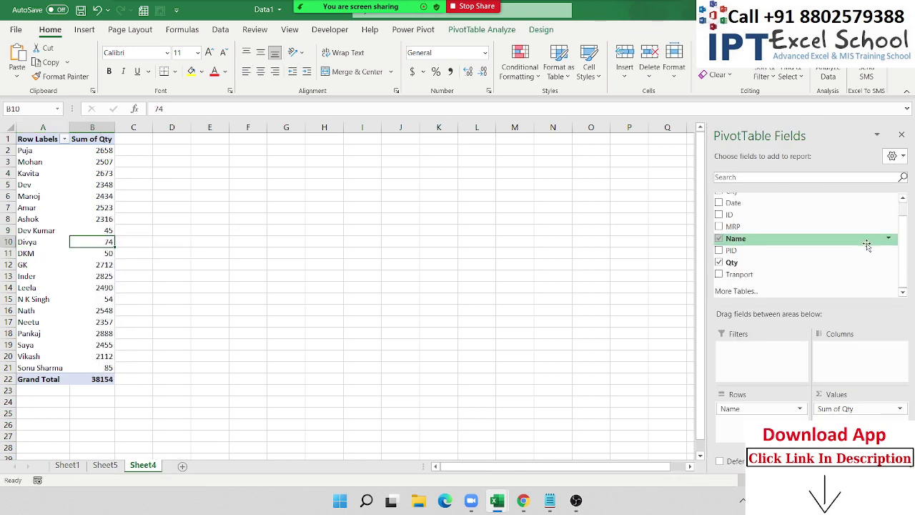
pyautogui.scroll(1, 775, 279)
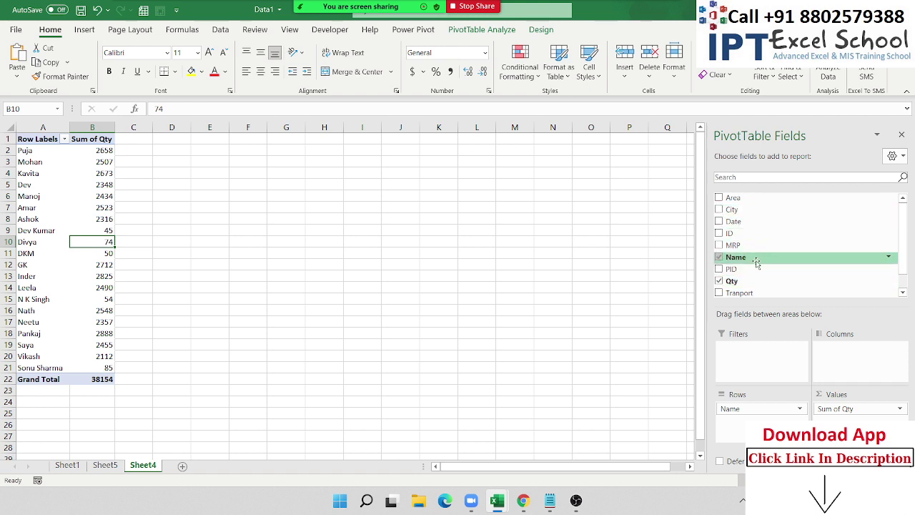
pyautogui.scroll(-1, 756, 262)
pyautogui.scroll(1, 756, 261)
pyautogui.rightClick(91, 195)
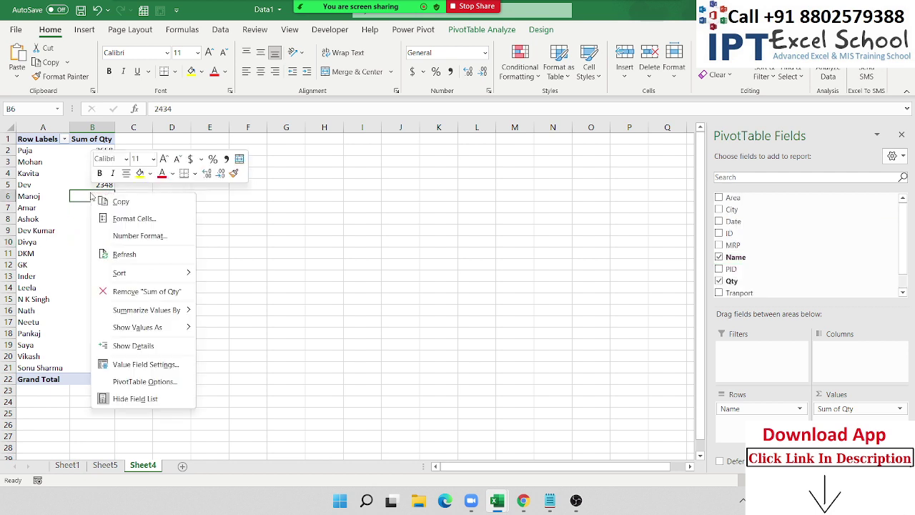
pyautogui.click(143, 253)
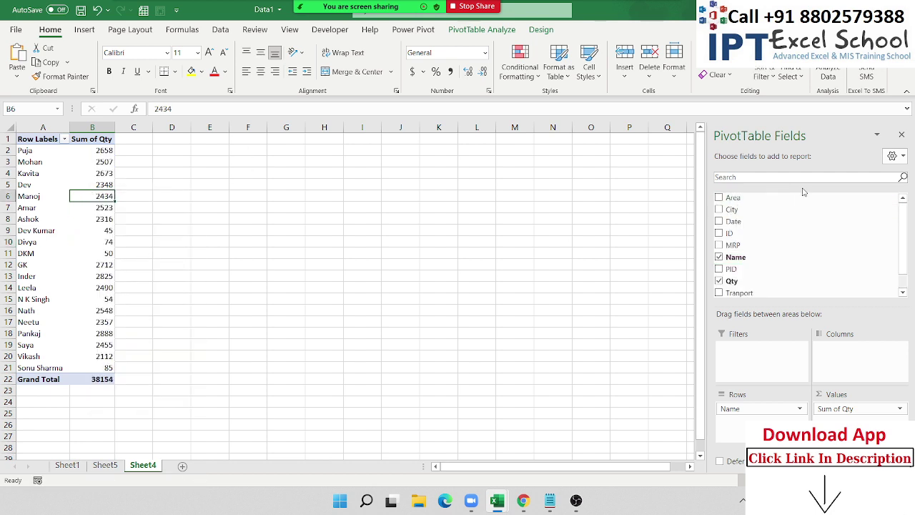
pyautogui.scroll(-1, 838, 253)
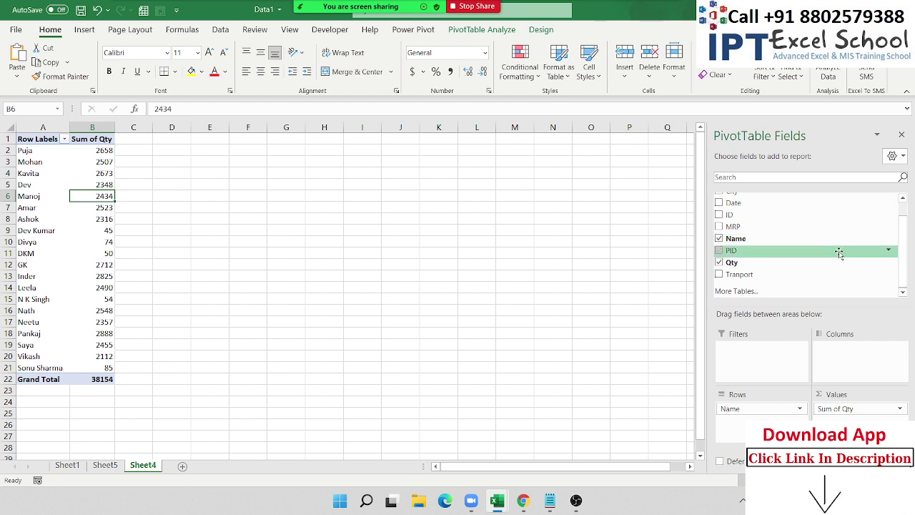
pyautogui.scroll(1, 839, 253)
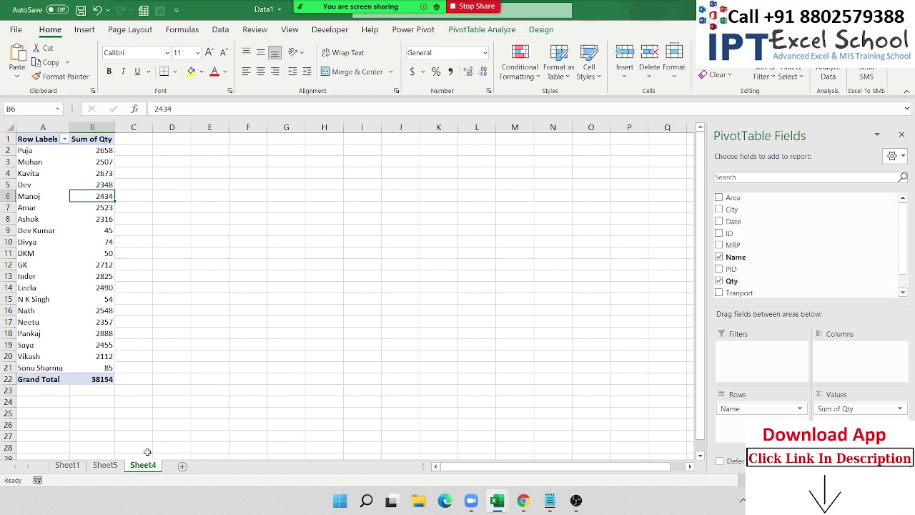
pyautogui.click(105, 466)
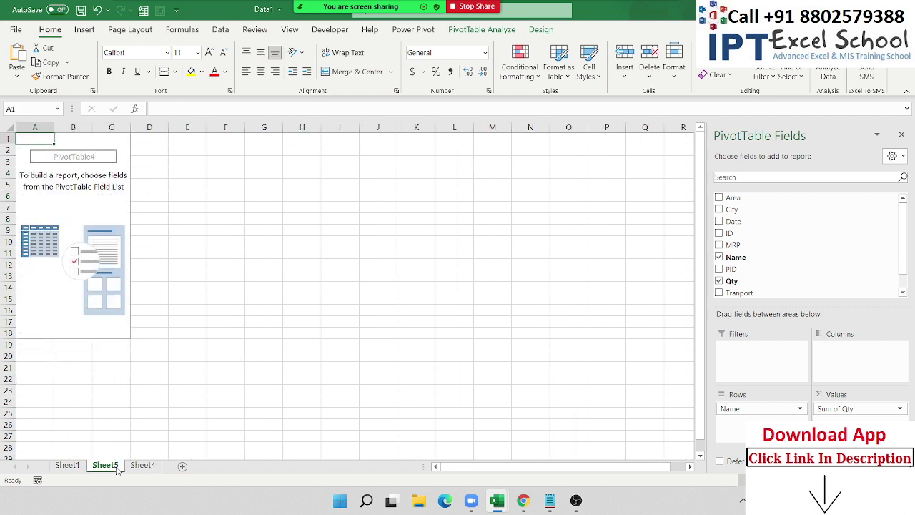
pyautogui.scroll(-1, 835, 262)
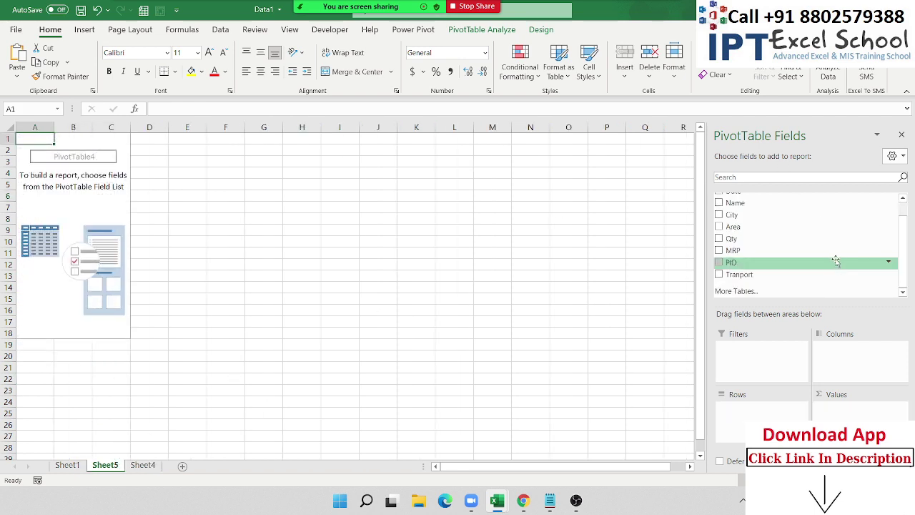
# Step: Refresh the Sheet5 PivotTable and lay out Sum of Qty by Month, totalling 38154
pyautogui.scroll(1, 835, 259)
pyautogui.rightClick(94, 208)
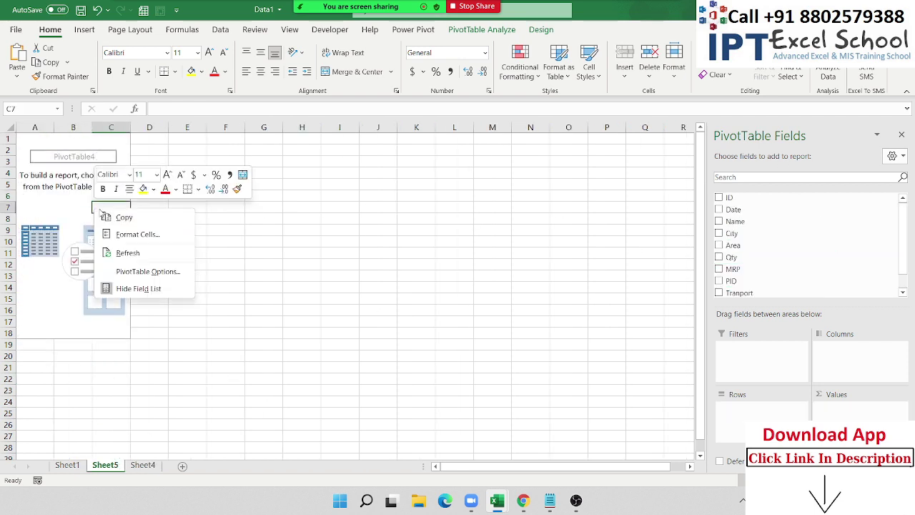
pyautogui.click(117, 252)
pyautogui.scroll(-1, 800, 265)
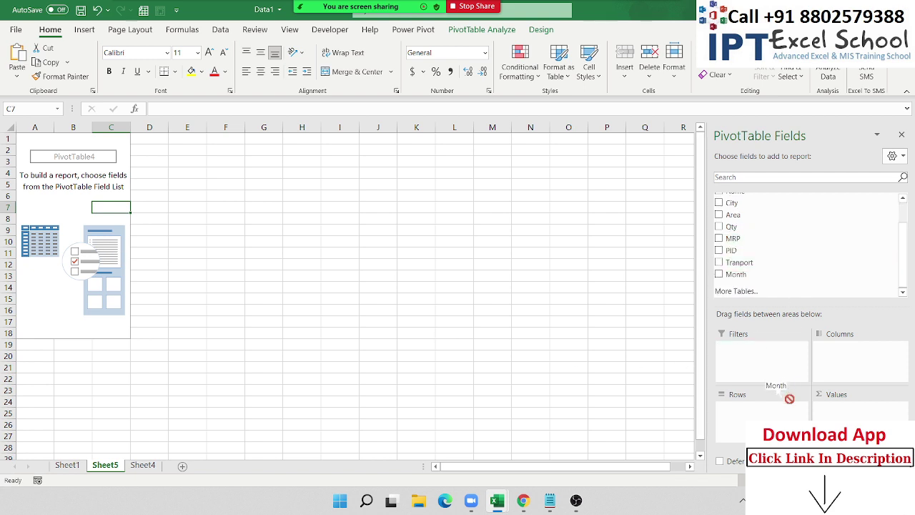
pyautogui.moveTo(778, 281); pyautogui.dragTo(776, 409)
pyautogui.moveTo(731, 226)
pyautogui.mouseDown()
pyautogui.moveTo(844, 378)
pyautogui.moveTo(854, 409)
pyautogui.mouseUp()
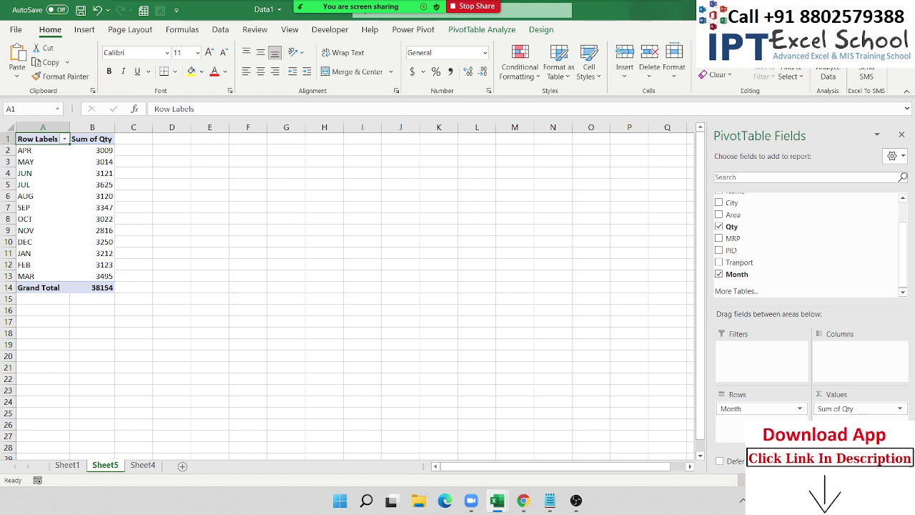
pyautogui.click(590, 163)
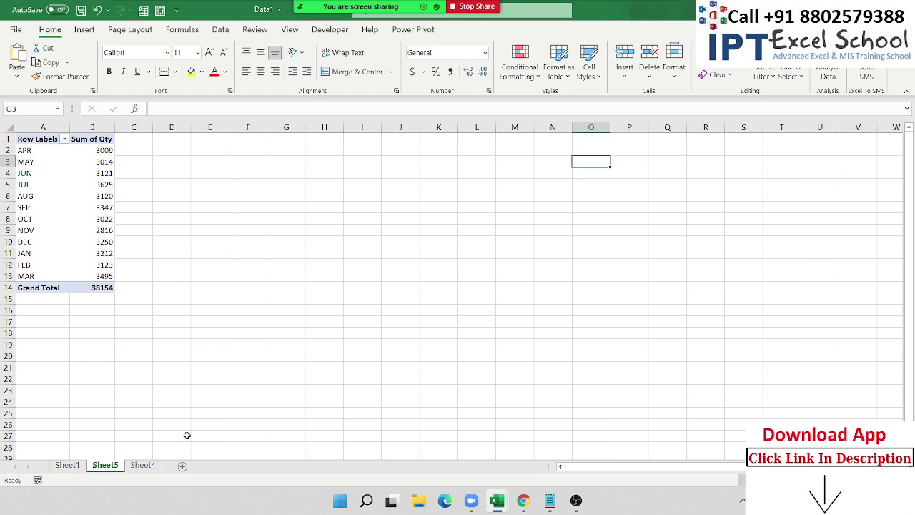
pyautogui.hotkey('ctrl', 'w')
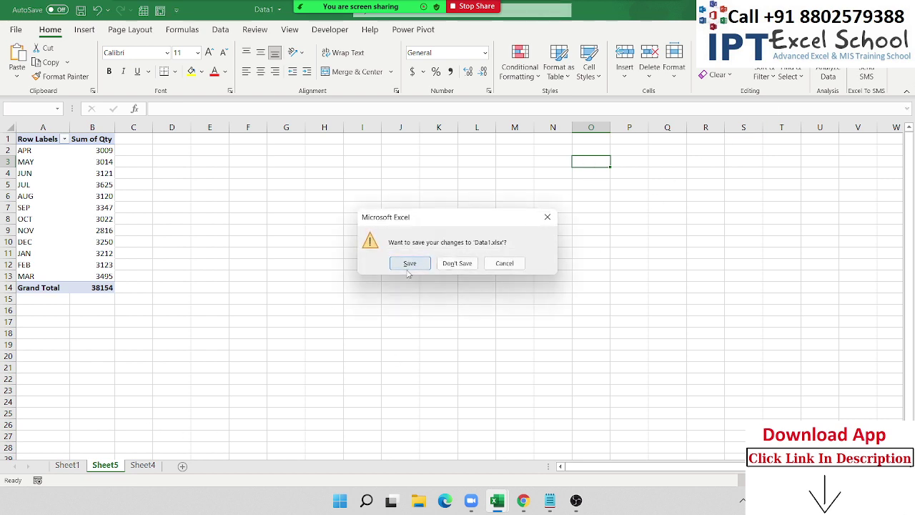
# Step: Cancel the first save prompt, then close Data1 from Sheet1 by answering the save prompt
pyautogui.click(547, 216)
pyautogui.click(72, 464)
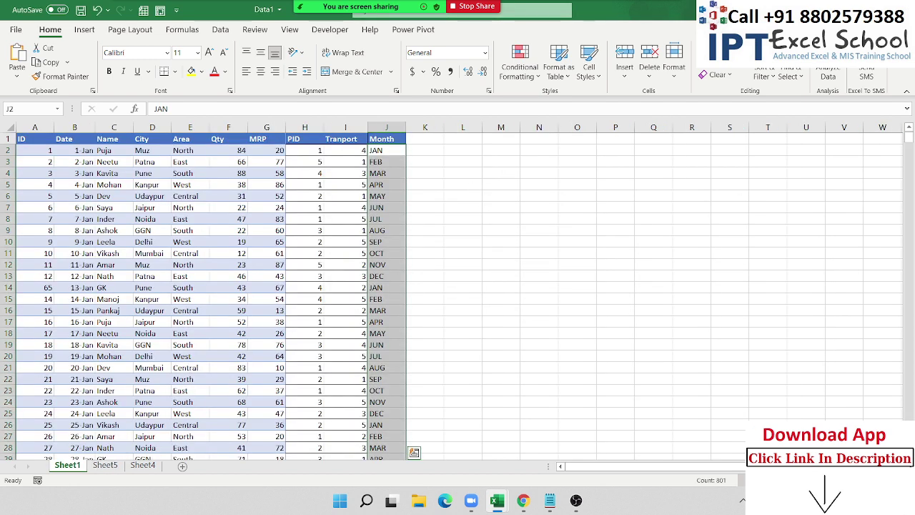
pyautogui.hotkey('ctrl', 'w')
pyautogui.click(460, 265)
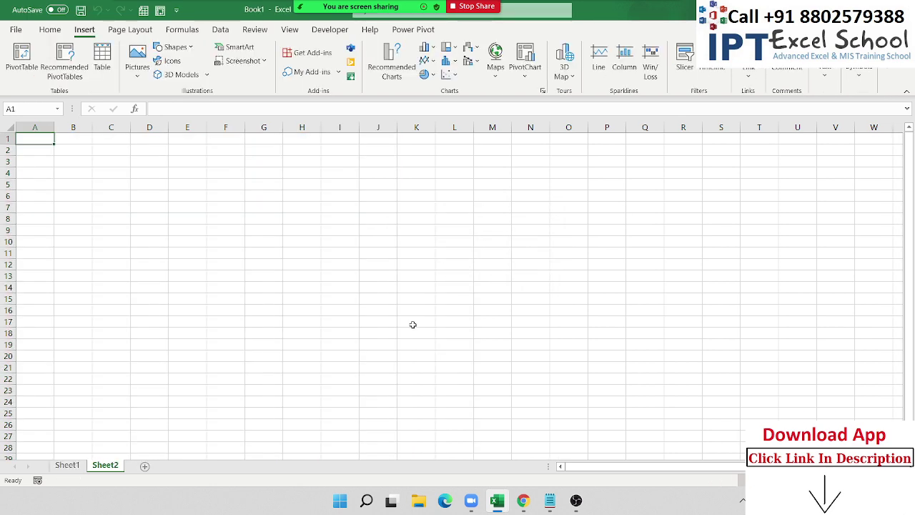
# Step: Select the empty Sheet1 tab of Book1
pyautogui.click(80, 466)
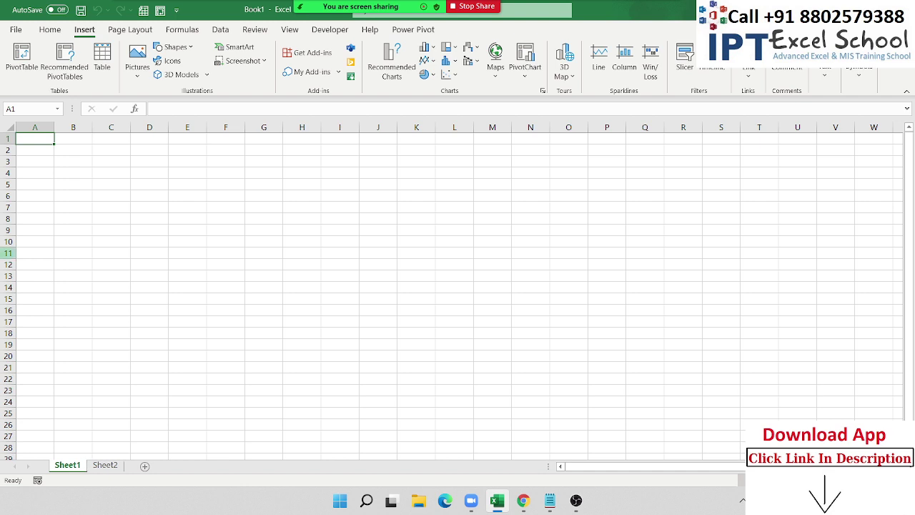
# Step: Create an empty PivotTable on Sheet1 connected to Downloads\Data1's Sheet1$ table
pyautogui.click(21, 61)
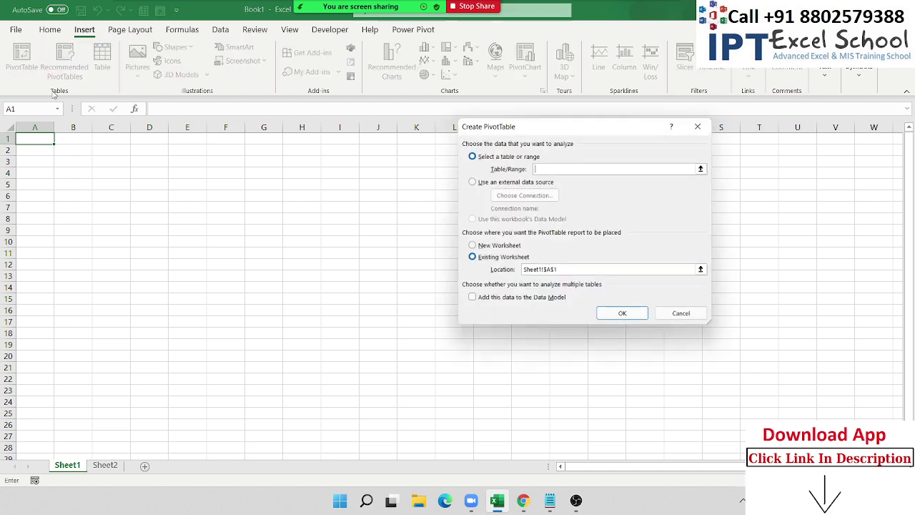
pyautogui.click(499, 183)
pyautogui.click(507, 195)
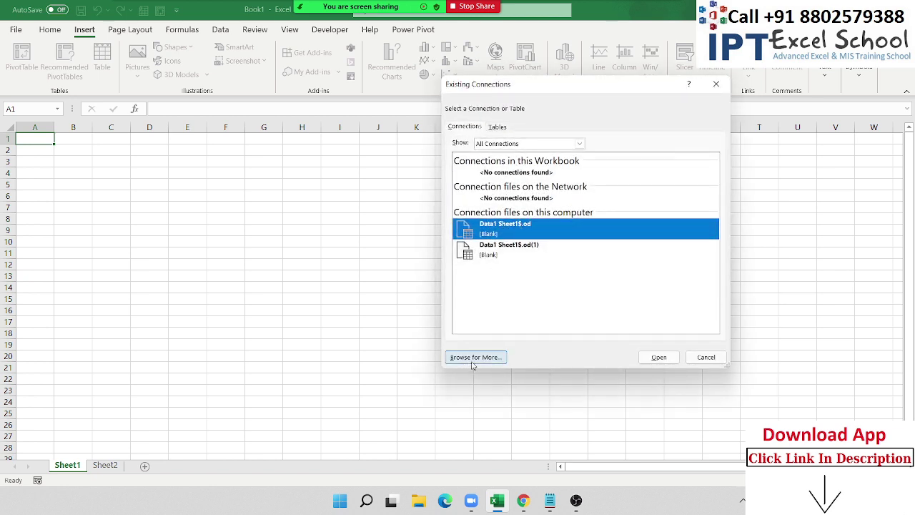
pyautogui.click(474, 361)
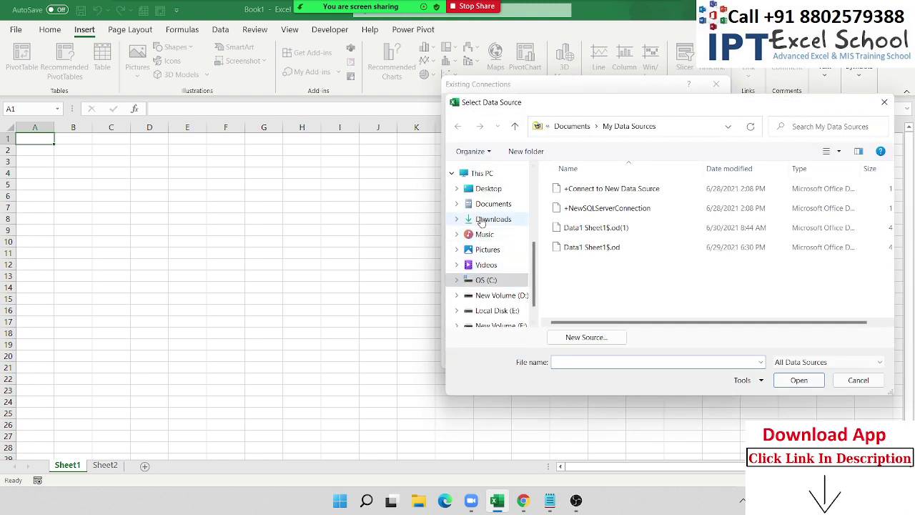
pyautogui.click(492, 219)
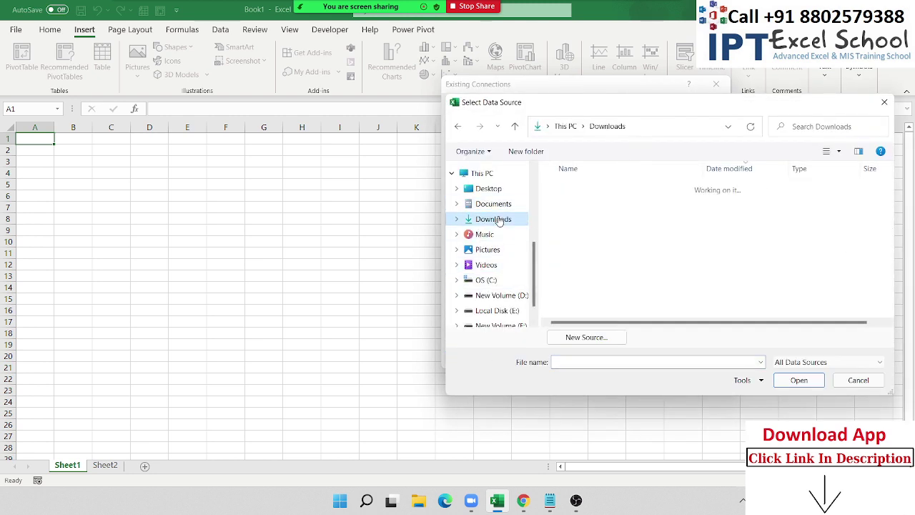
pyautogui.click(572, 205)
pyautogui.click(799, 380)
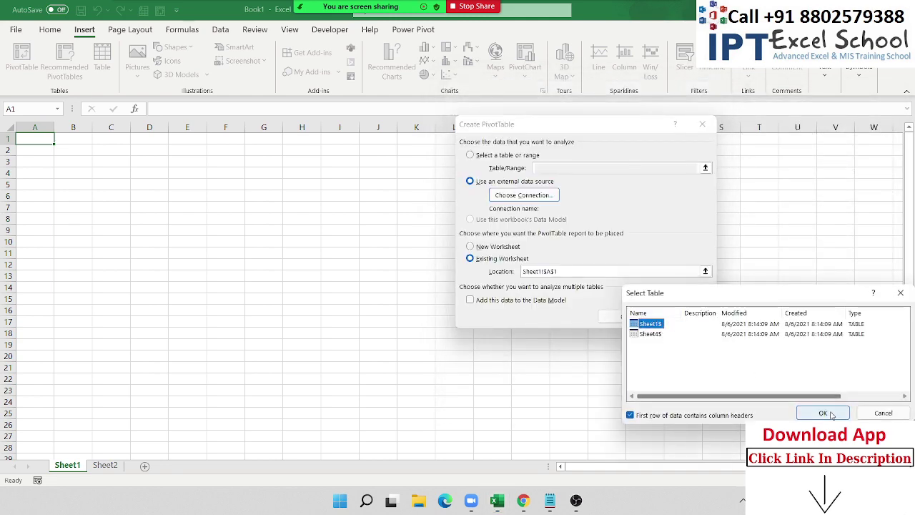
pyautogui.click(822, 412)
pyautogui.click(629, 316)
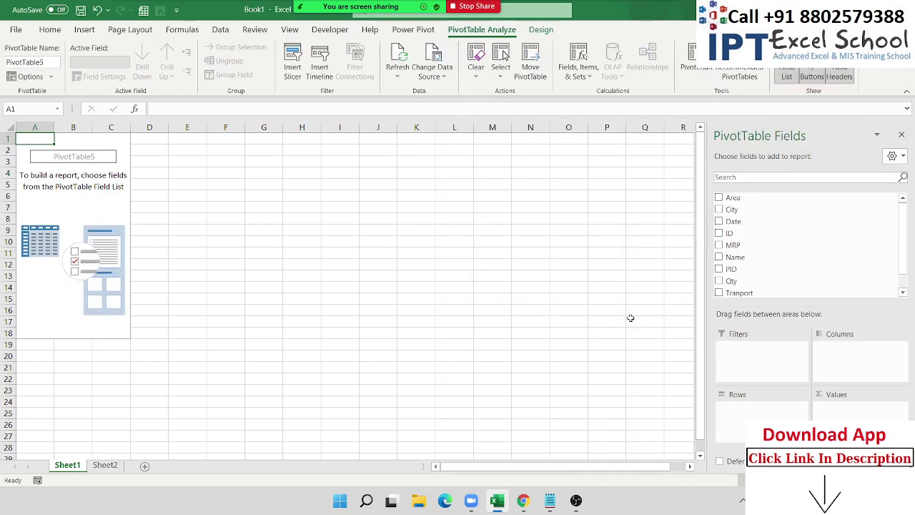
pyautogui.click(105, 465)
# Step: Start a PivotTable that uses an external data source, browsing for a connection file
pyautogui.click(85, 29)
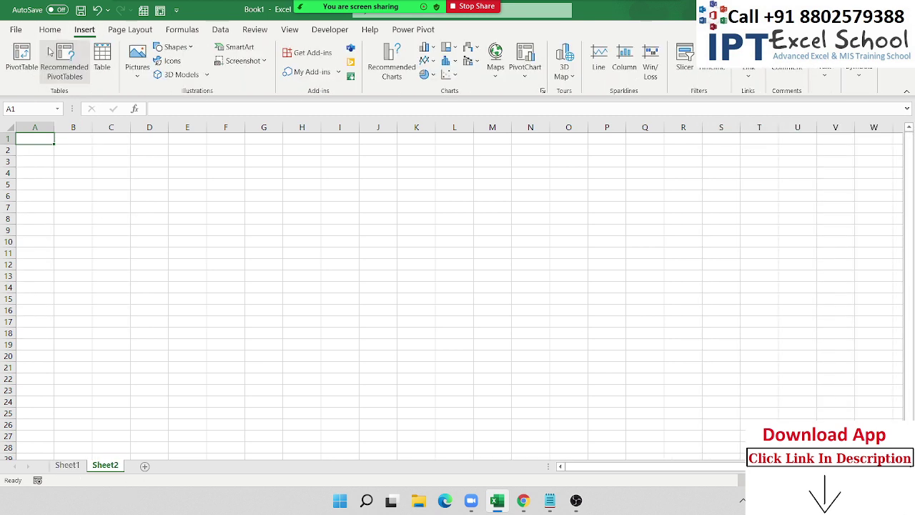
pyautogui.click(21, 59)
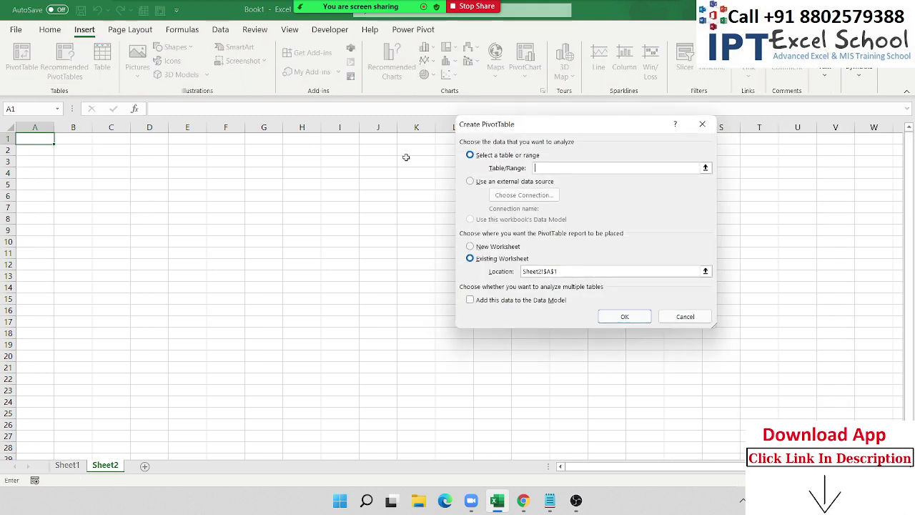
pyautogui.click(500, 182)
pyautogui.click(500, 194)
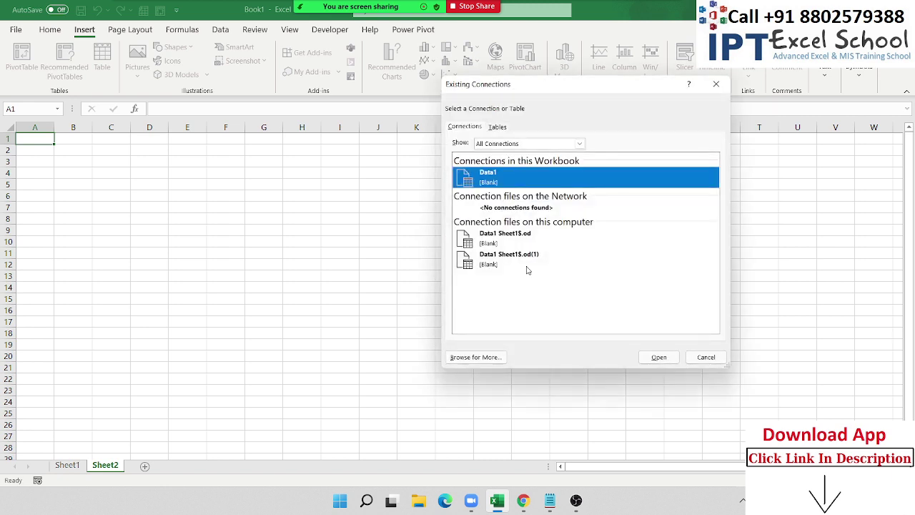
pyautogui.click(490, 362)
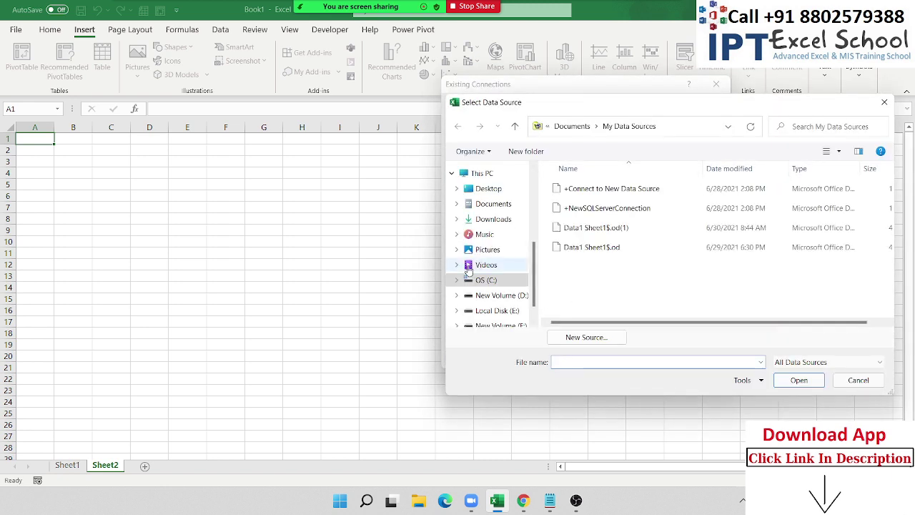
# Step: Connect to the Sheet1 table of the Documents\Data Access database and place the PivotTable on Sheet2
pyautogui.click(495, 204)
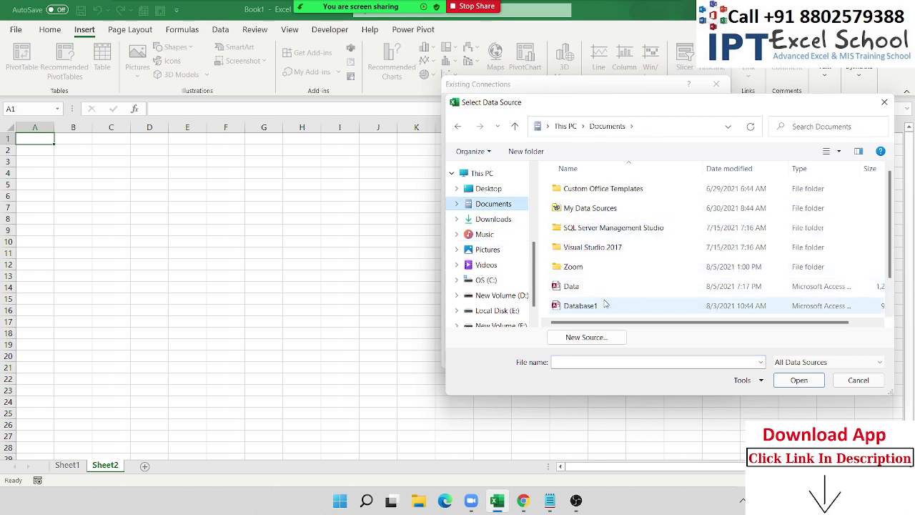
pyautogui.scroll(-1, 605, 303)
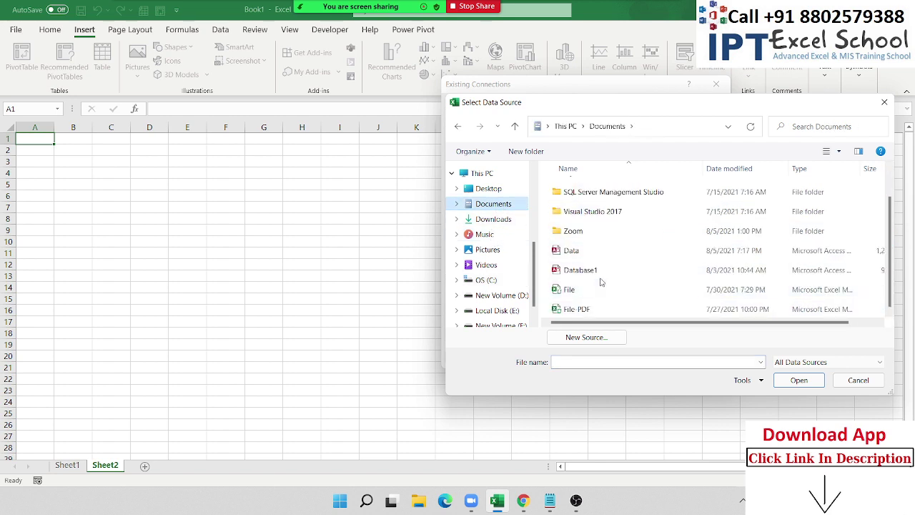
pyautogui.click(645, 249)
pyautogui.click(798, 380)
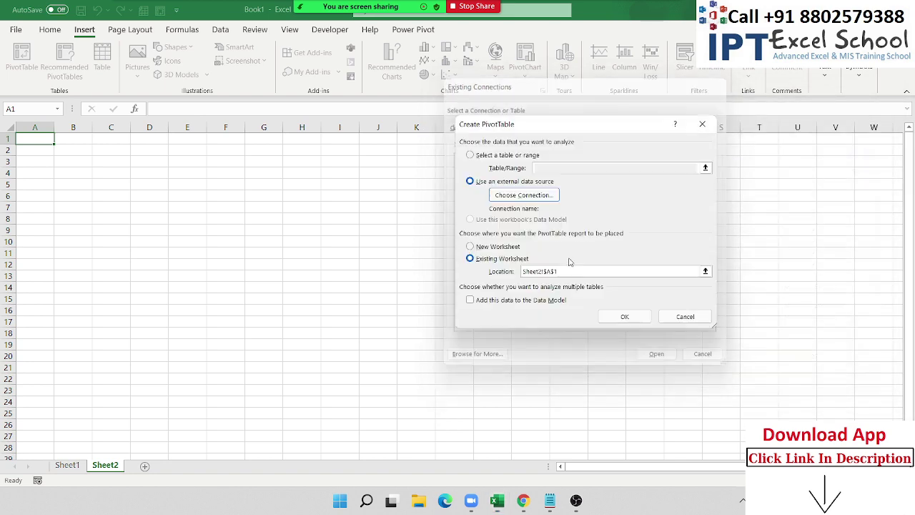
pyautogui.click(647, 340)
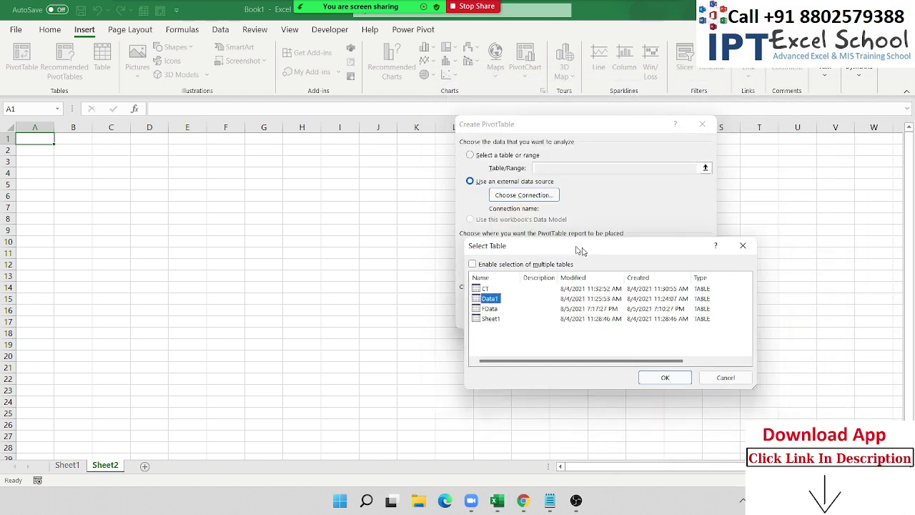
pyautogui.moveTo(743, 293); pyautogui.dragTo(548, 245)
pyautogui.click(455, 311)
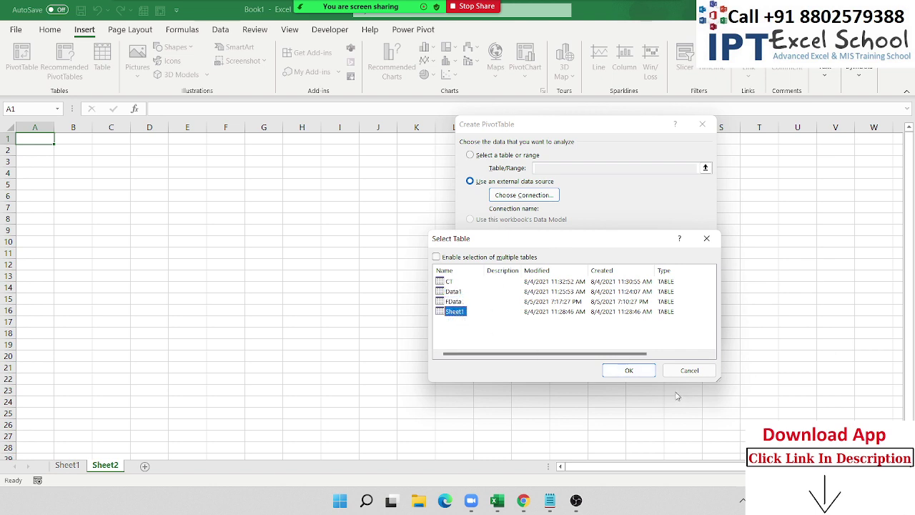
pyautogui.click(629, 371)
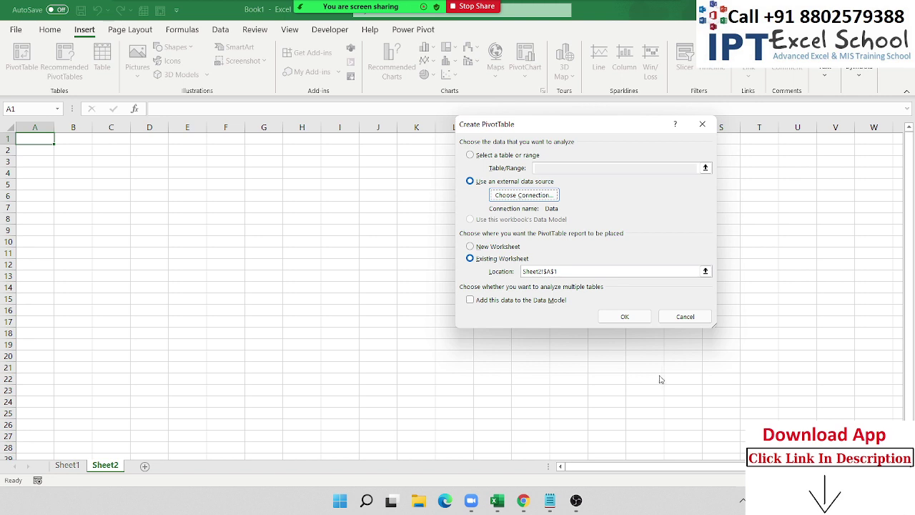
pyautogui.click(639, 319)
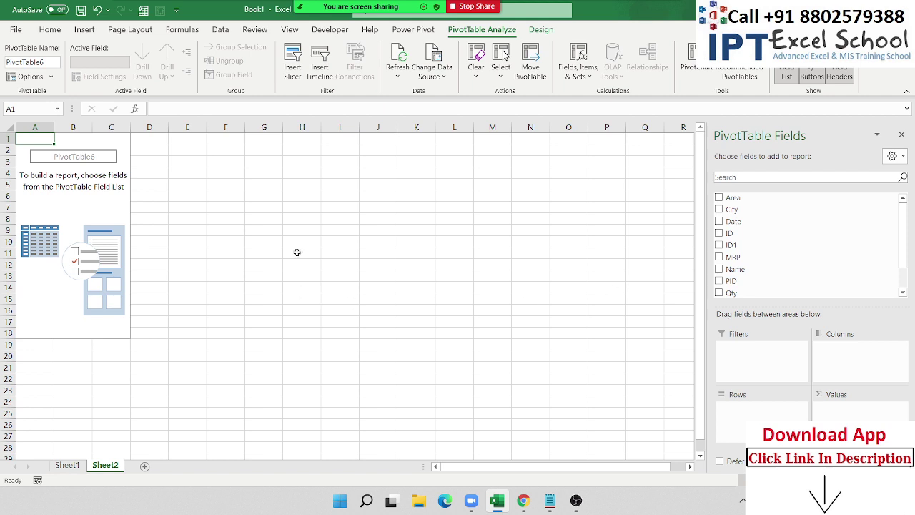
# Step: Add a blank Sheet3 with the New Sheet (+) button beside the tabs
pyautogui.click(143, 466)
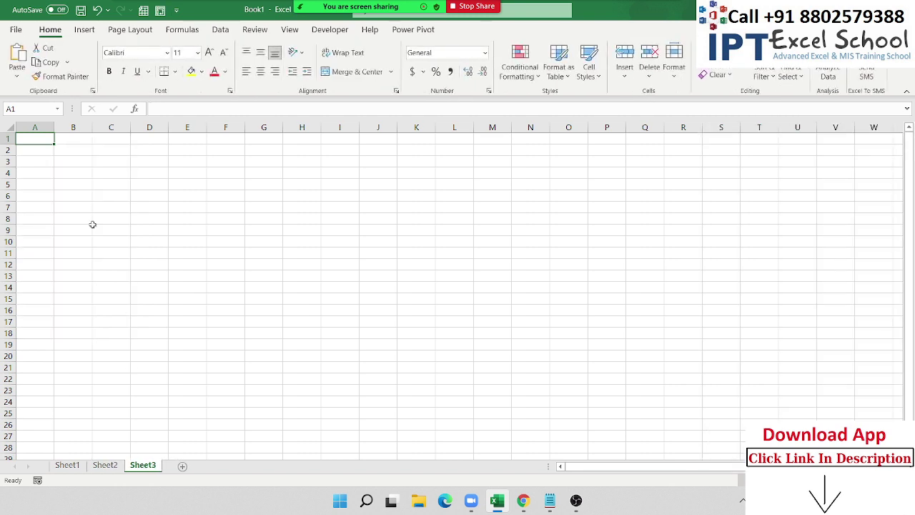
# Step: Start a new PivotTable using an external data source and browse for more connection files
pyautogui.click(84, 30)
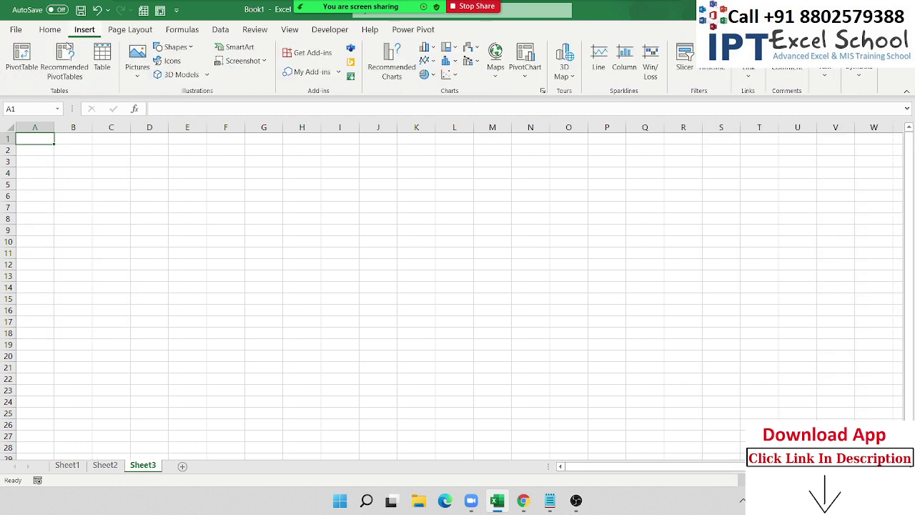
pyautogui.click(21, 59)
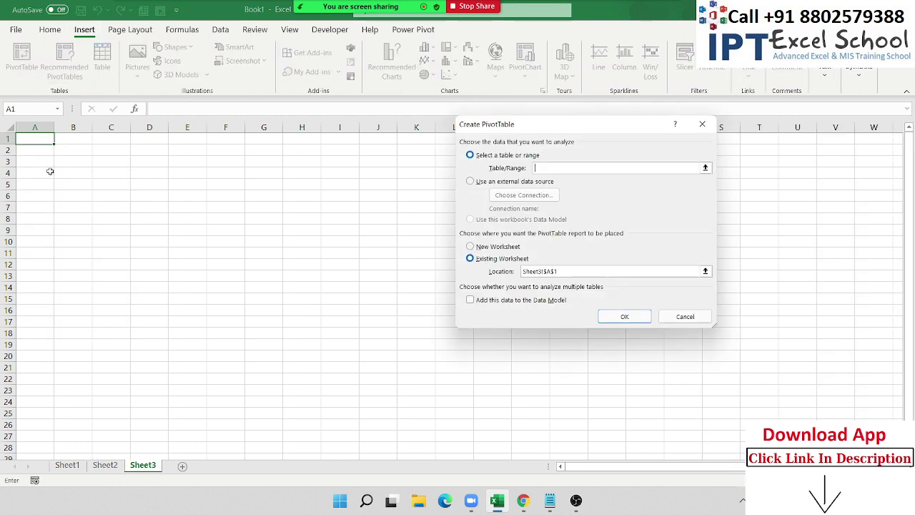
pyautogui.click(492, 181)
pyautogui.click(510, 196)
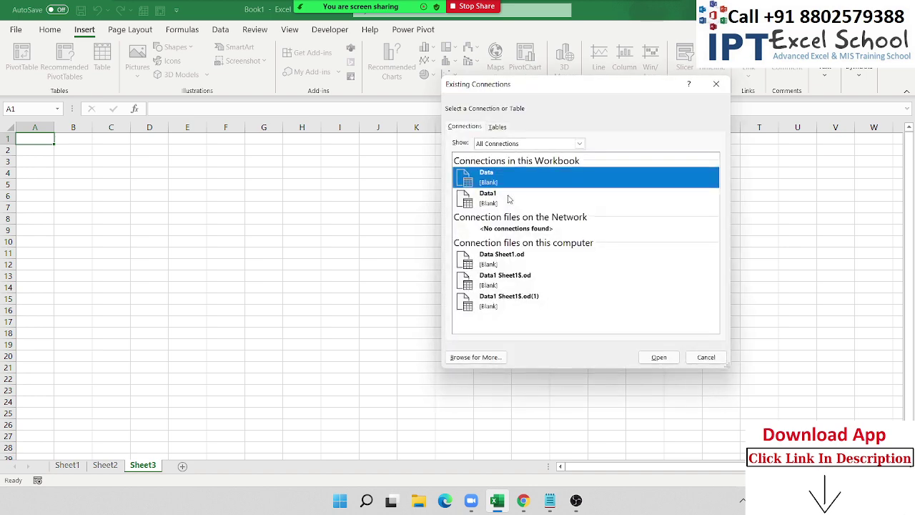
pyautogui.click(477, 355)
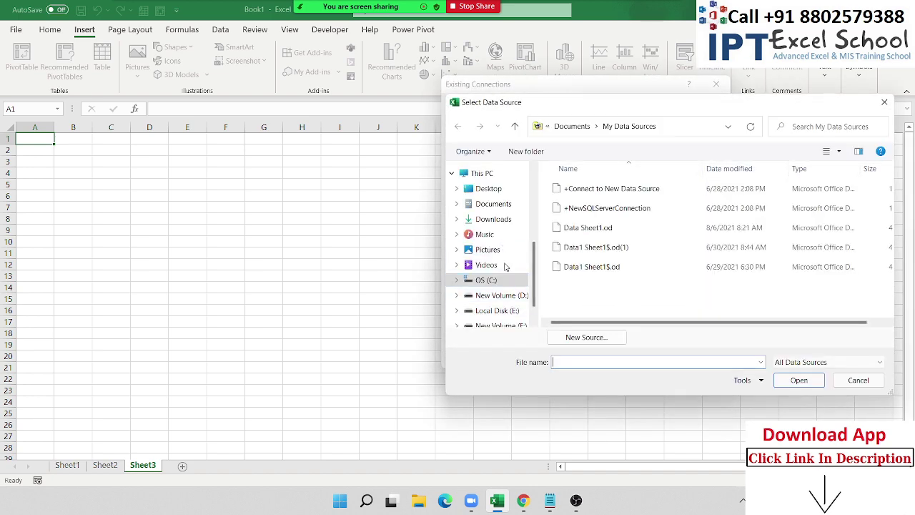
# Step: Review the new-source wizard's types (SQL Server, ODBC DSN, Oracle OLE DB), then close it unconnected
pyautogui.click(578, 344)
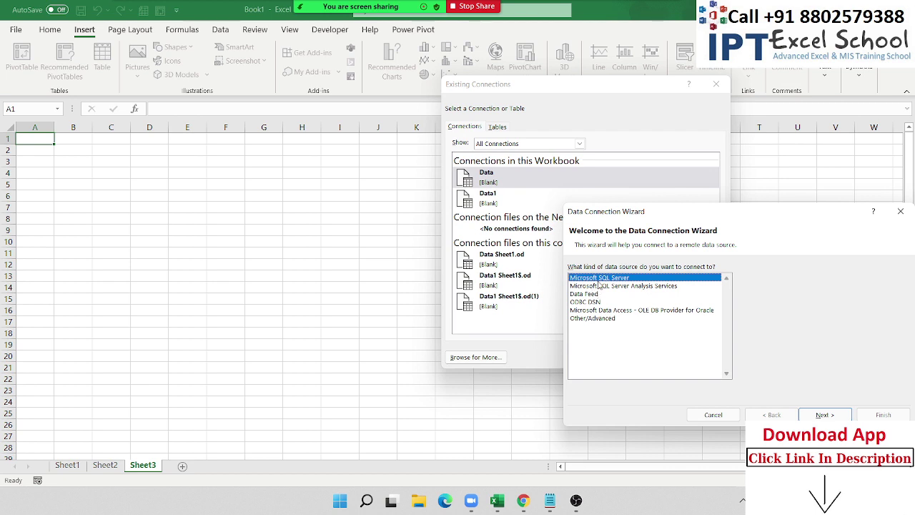
pyautogui.moveTo(628, 217); pyautogui.dragTo(486, 183)
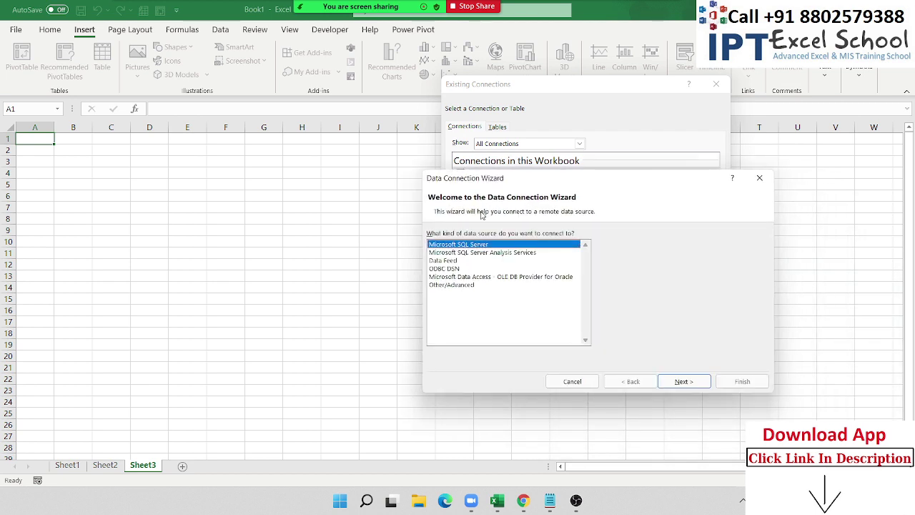
pyautogui.click(477, 277)
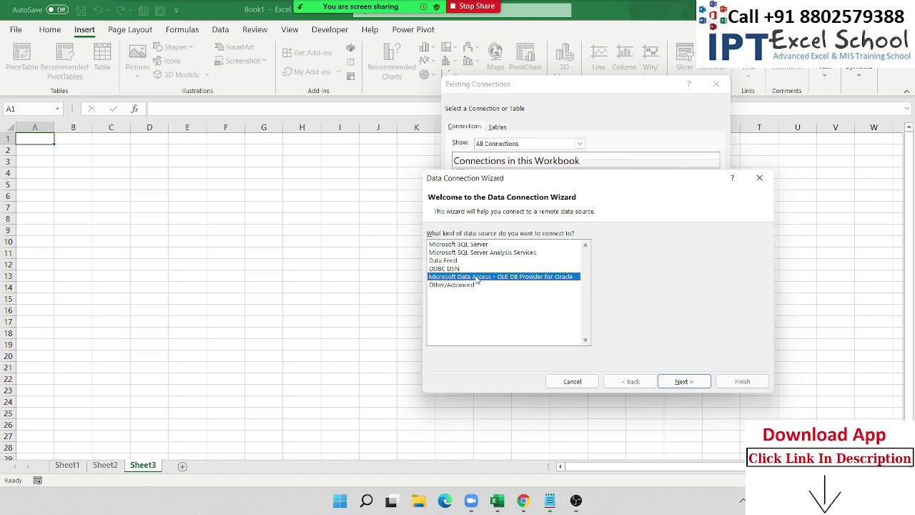
pyautogui.click(477, 245)
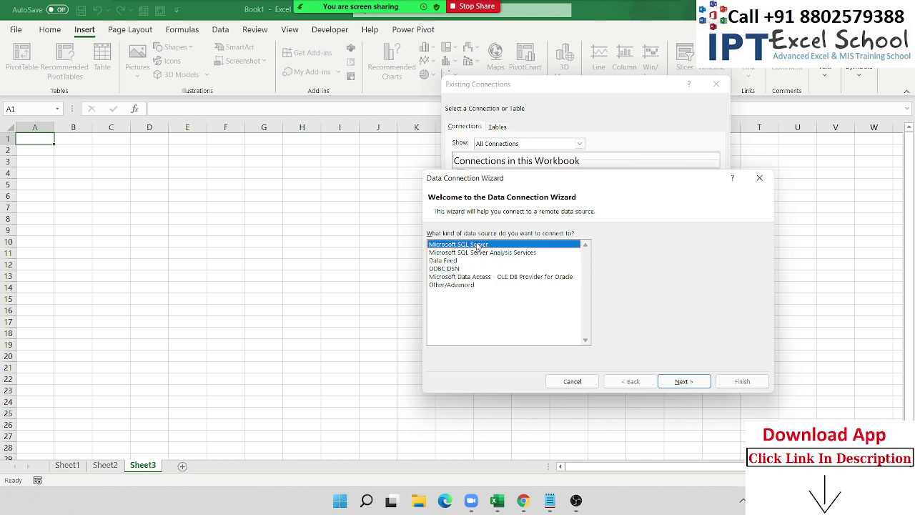
pyautogui.click(474, 270)
pyautogui.click(474, 276)
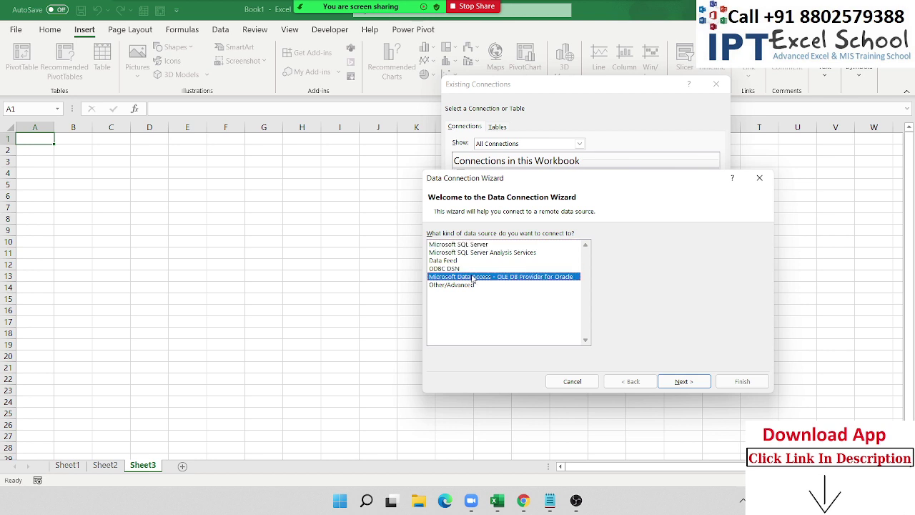
pyautogui.moveTo(530, 181); pyautogui.dragTo(351, 138)
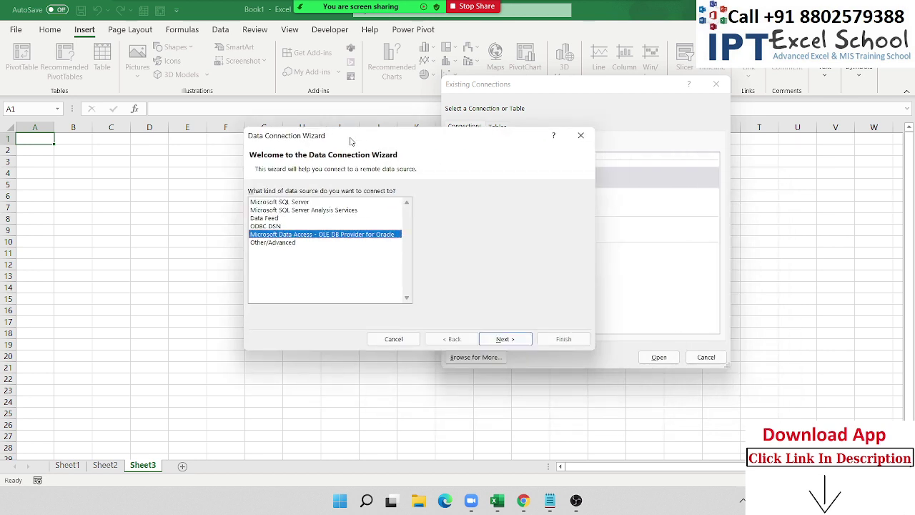
pyautogui.click(586, 140)
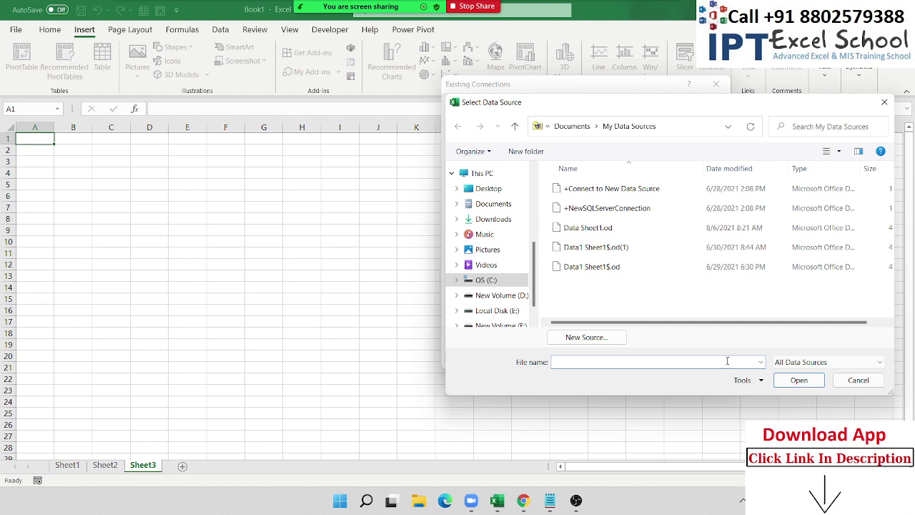